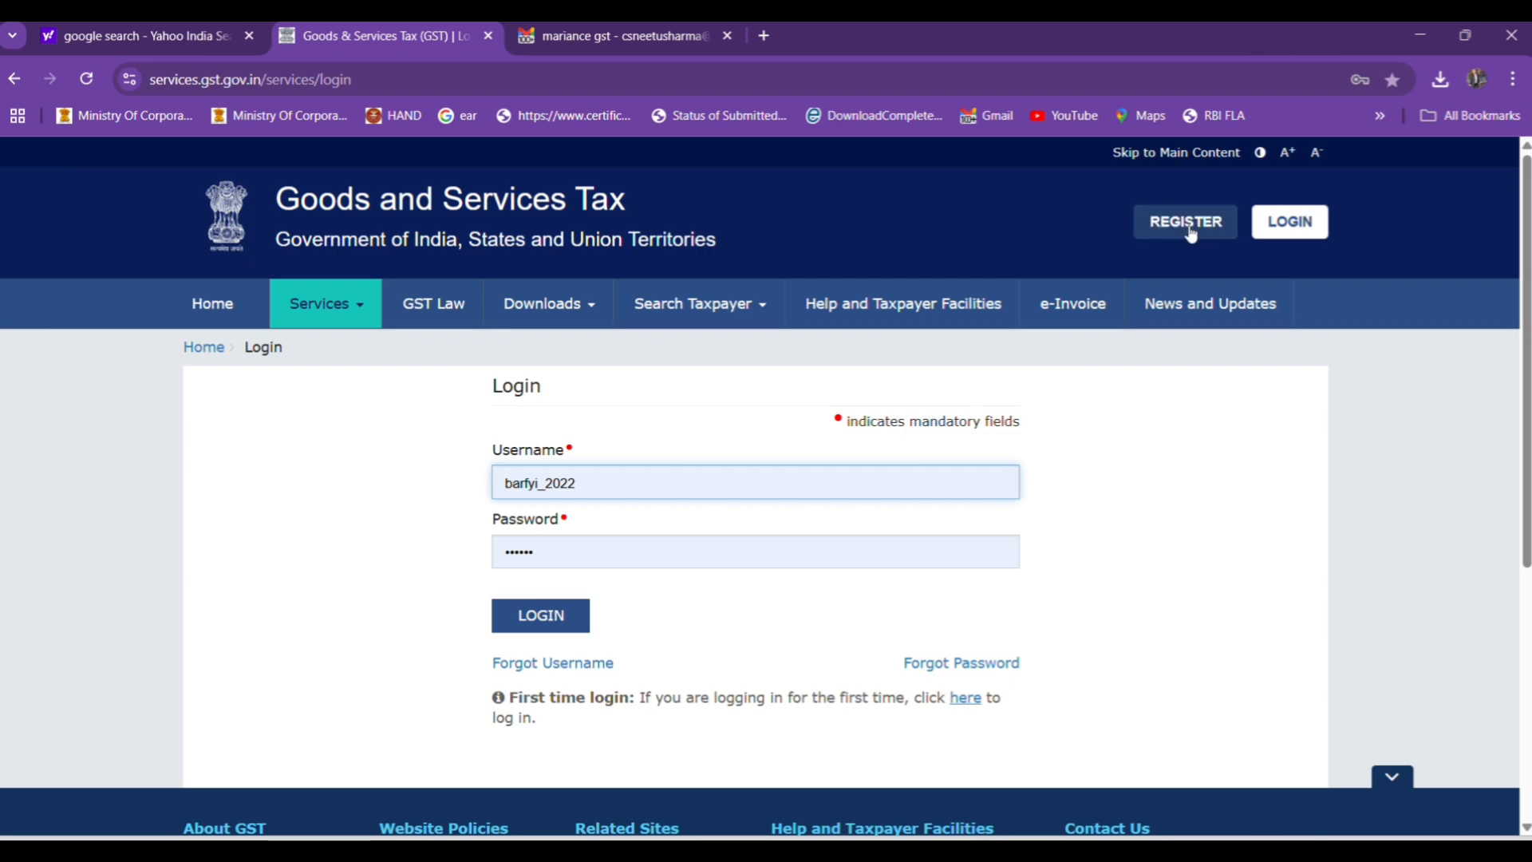
# Start a new GST registration as a Taxpayer in the state of Delhi.
pyautogui.click(1189, 230)
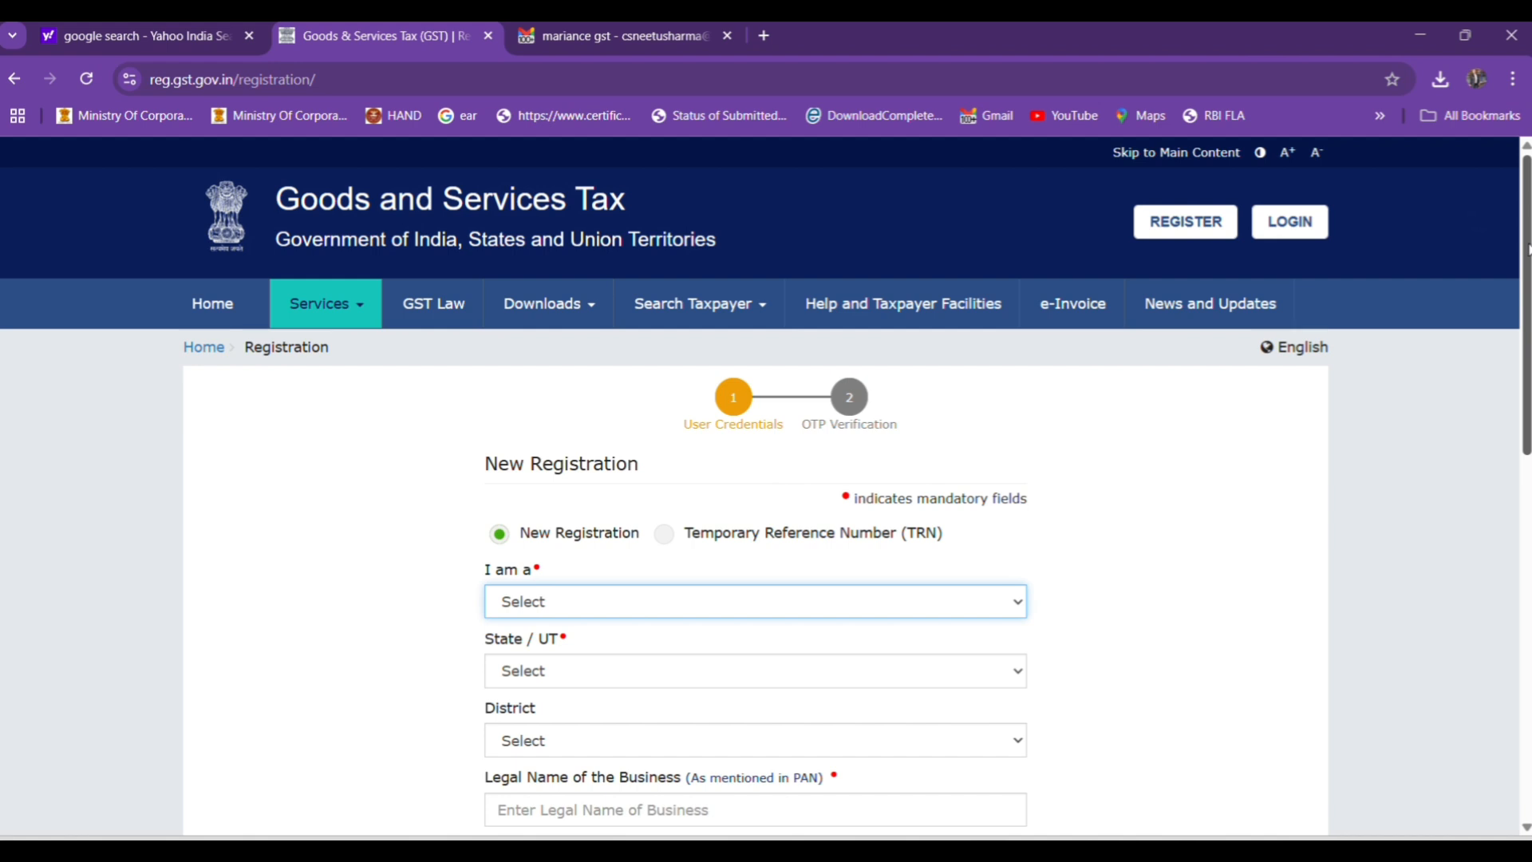
pyautogui.click(541, 616)
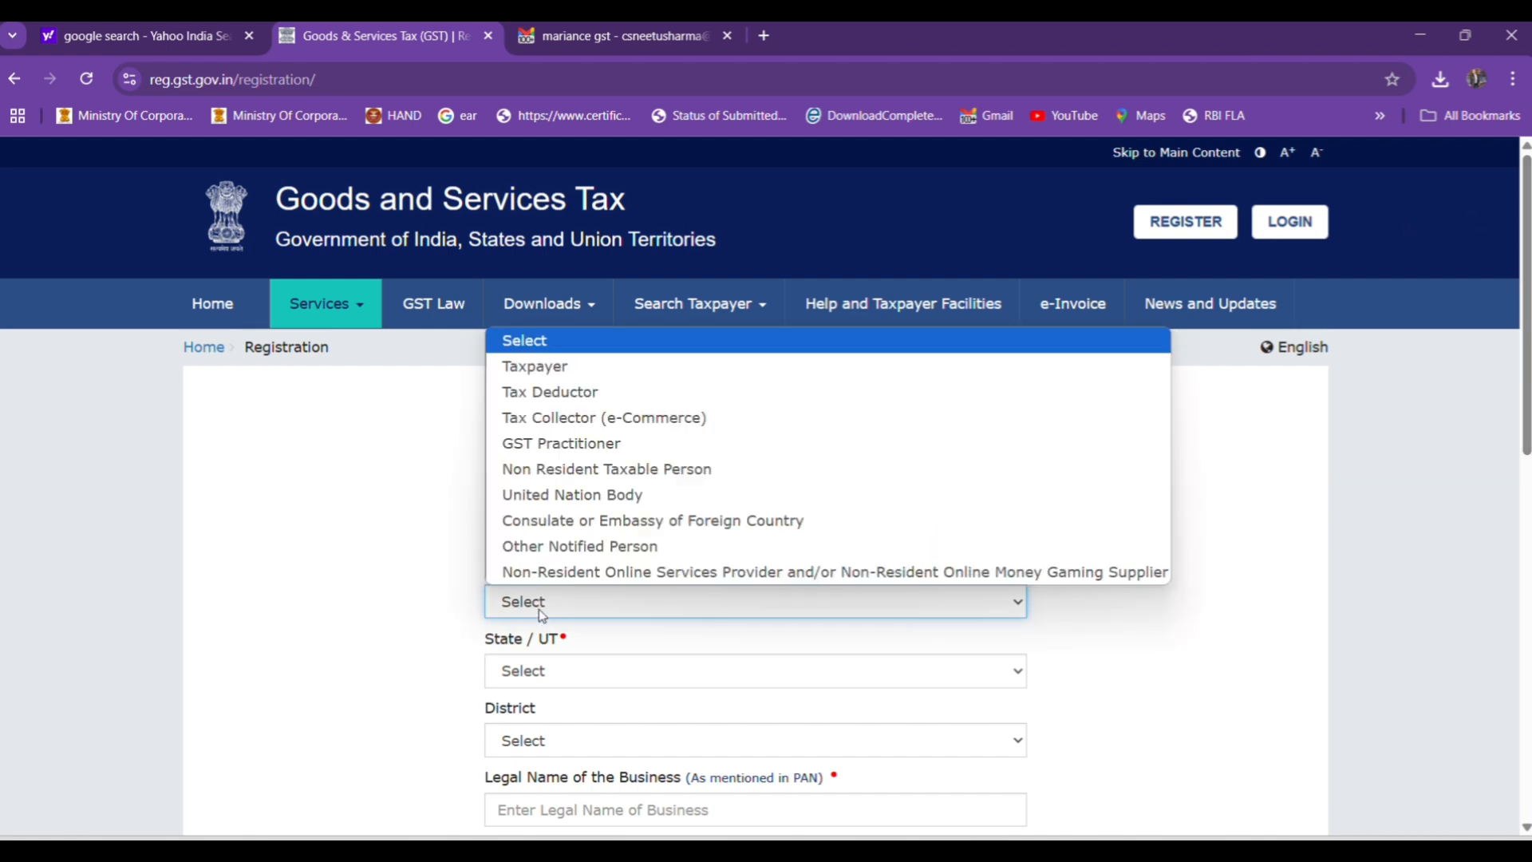
pyautogui.click(549, 381)
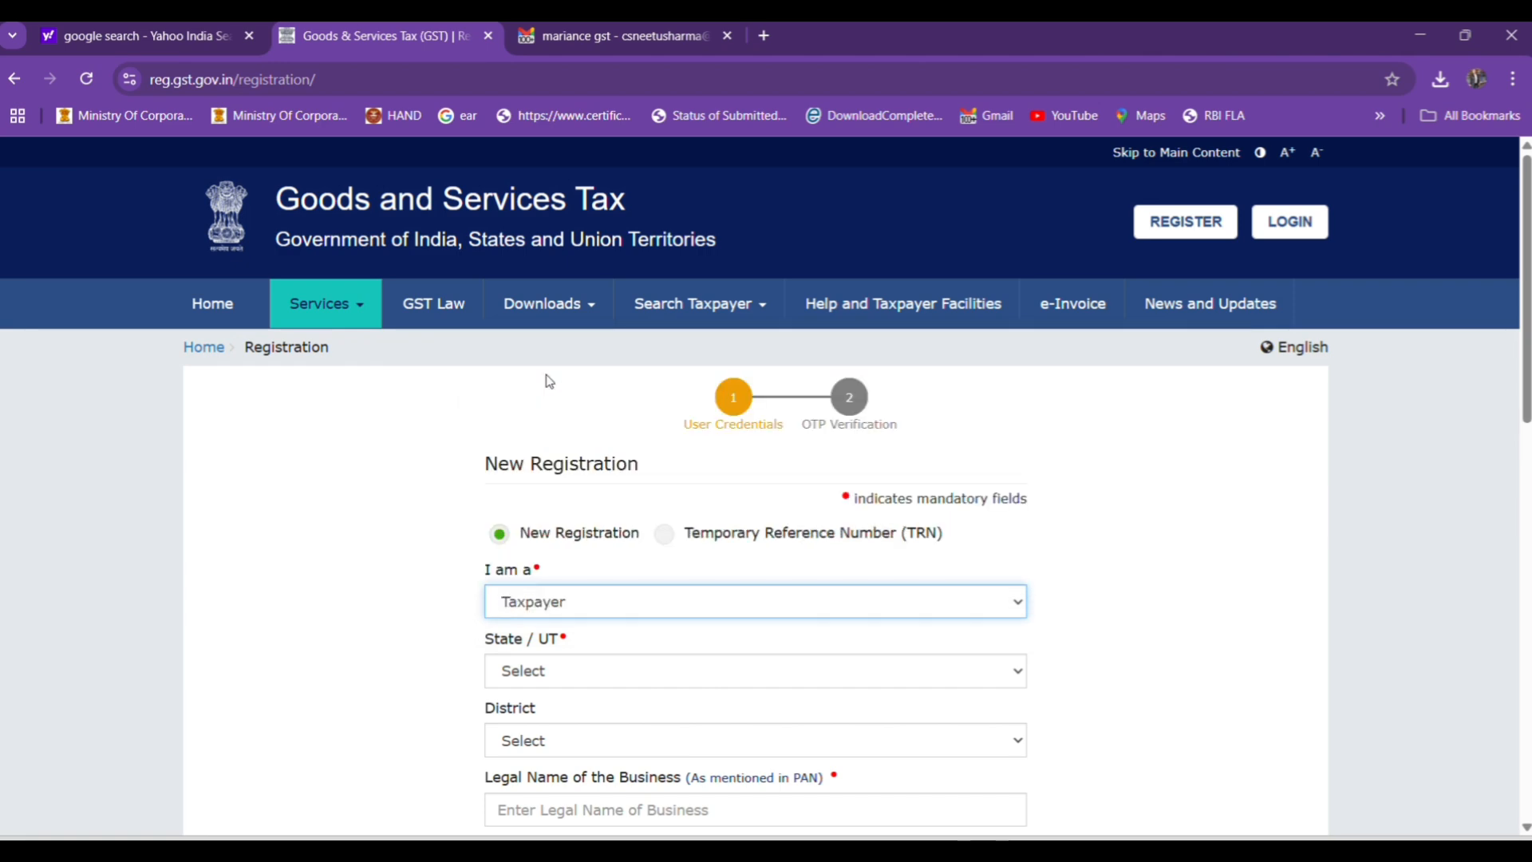
pyautogui.click(547, 671)
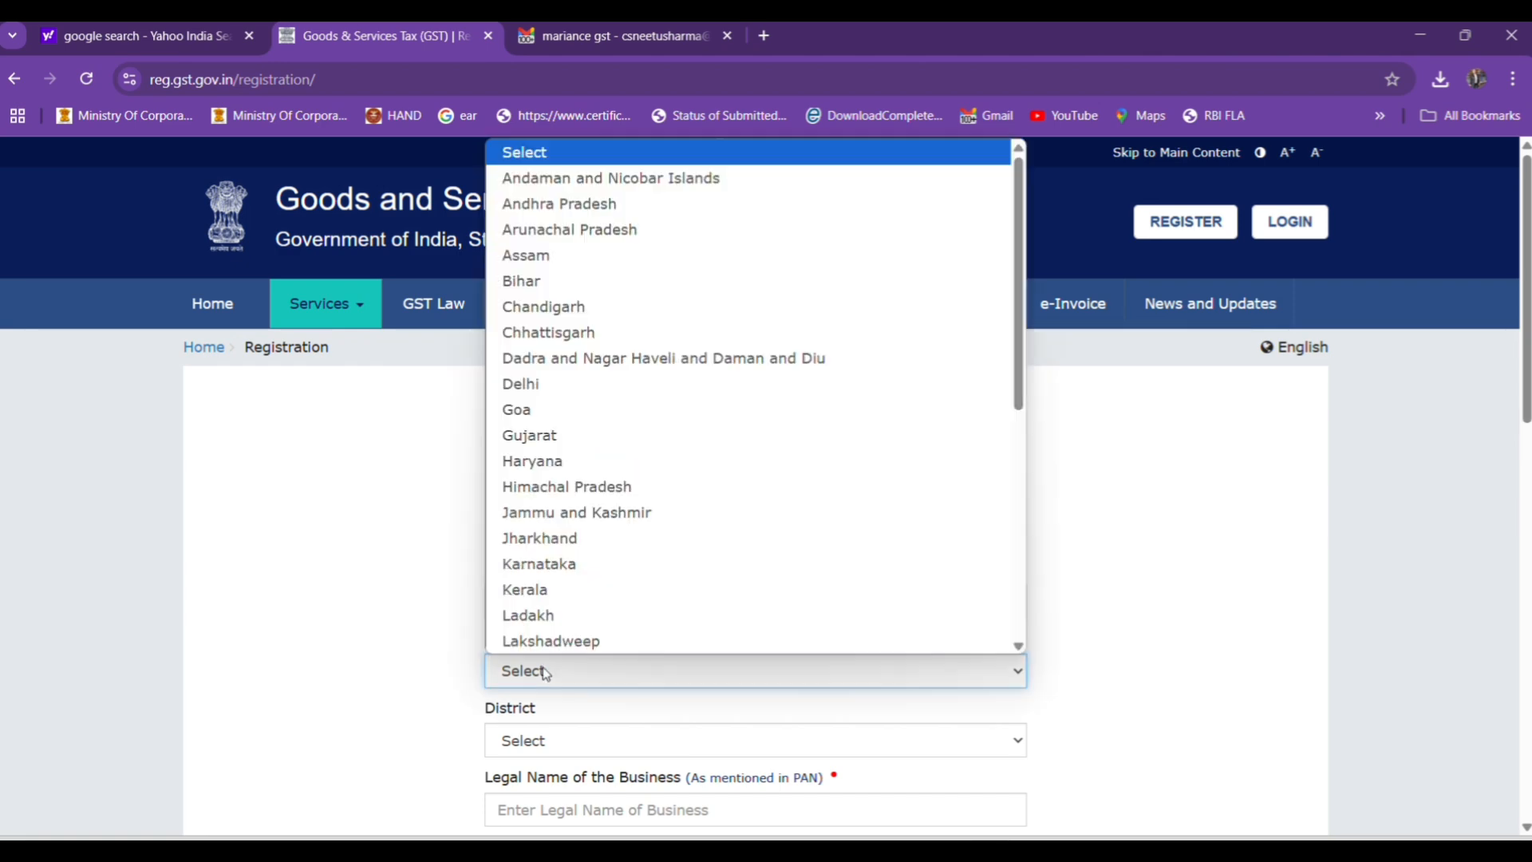
pyautogui.click(547, 384)
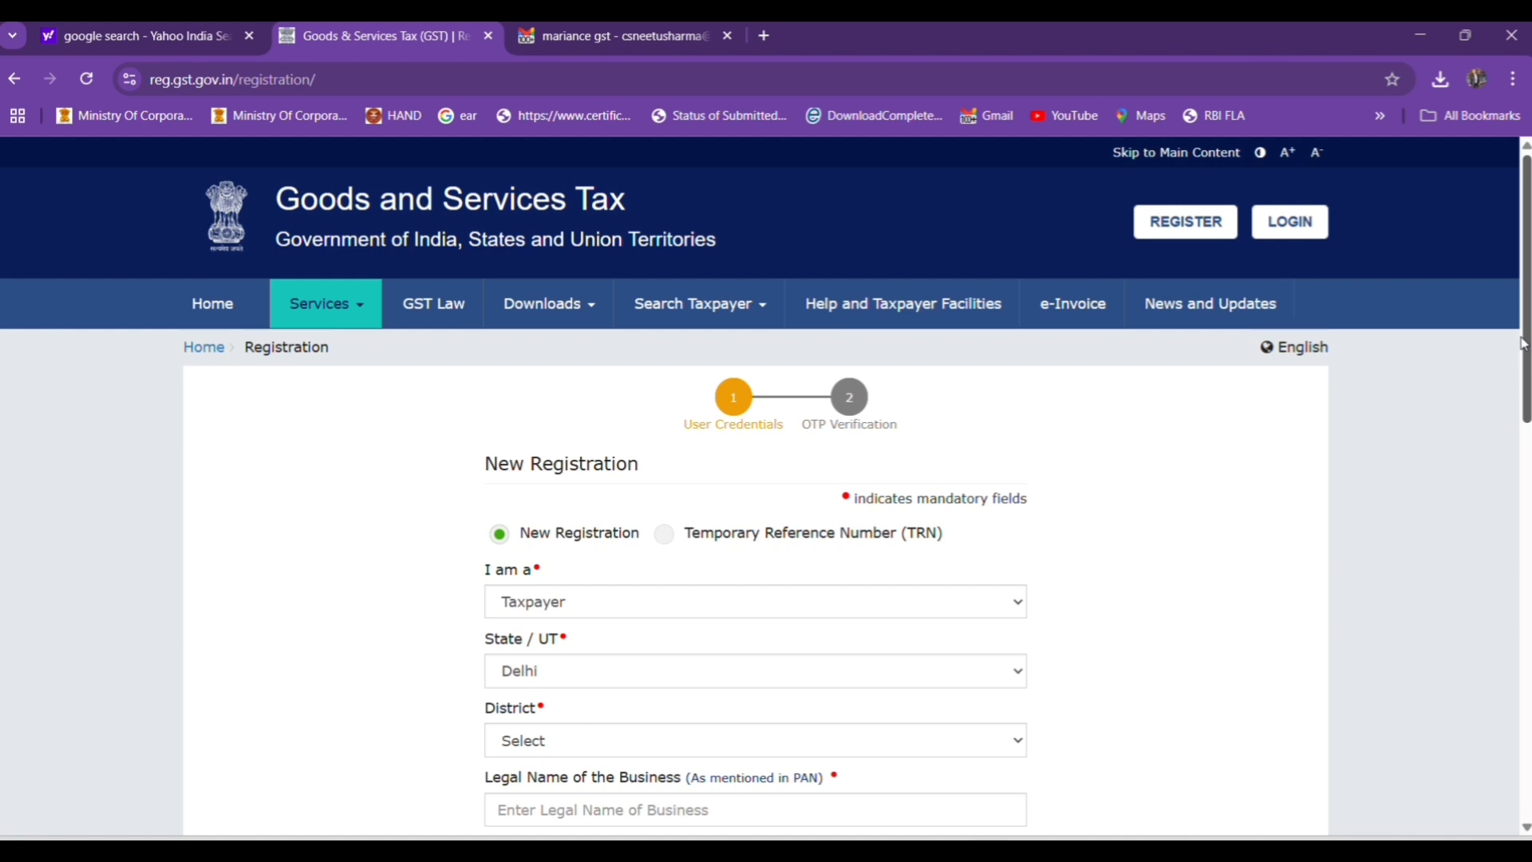
# Set the district to West Delhi and go through the remaining business and contact details of the registration form.
pyautogui.scroll(-3, 1526, 327)
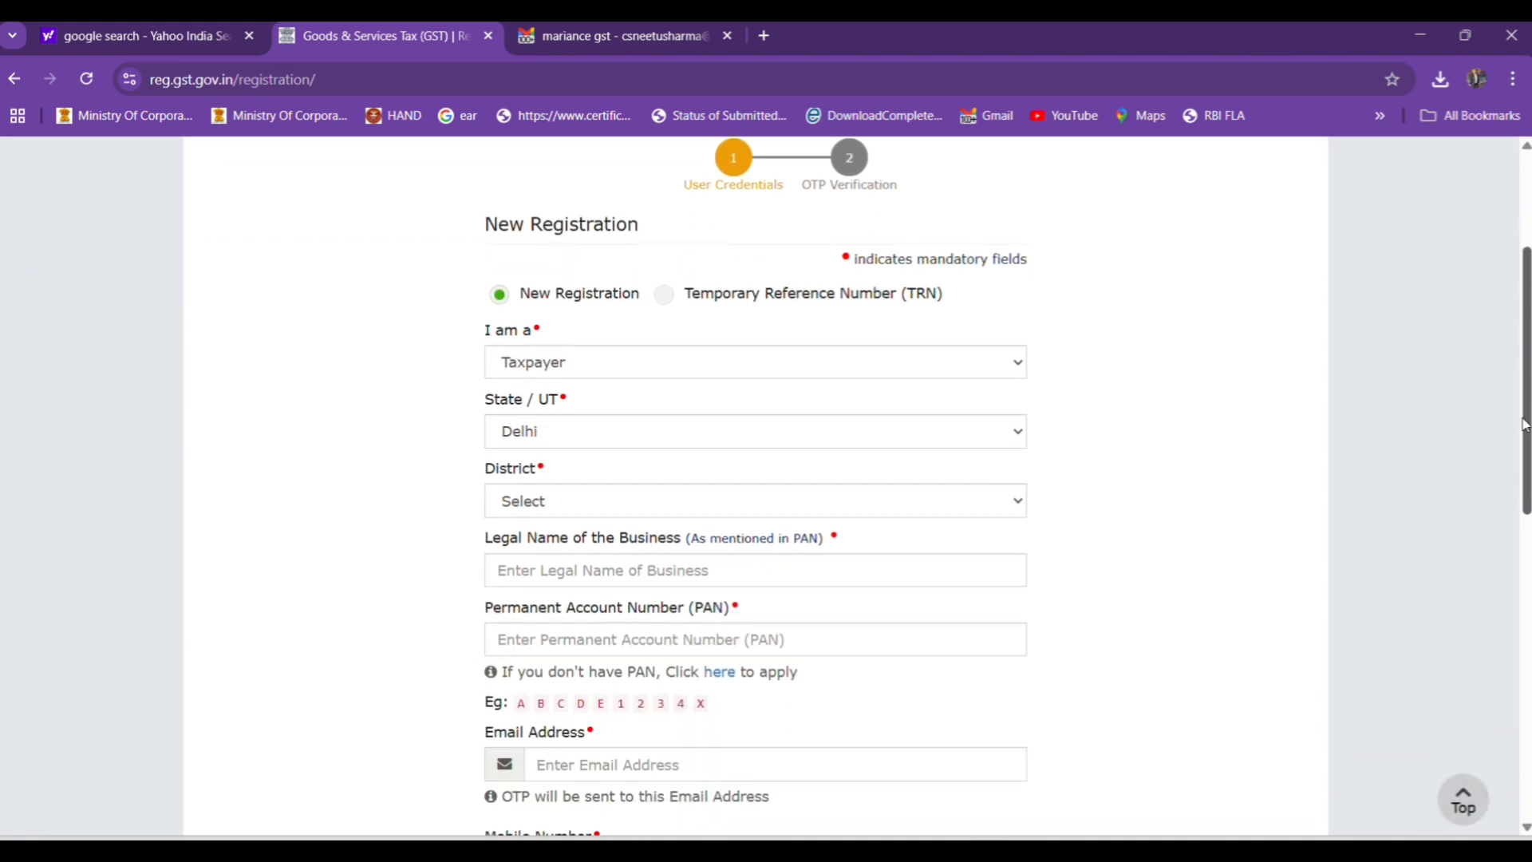
pyautogui.click(493, 503)
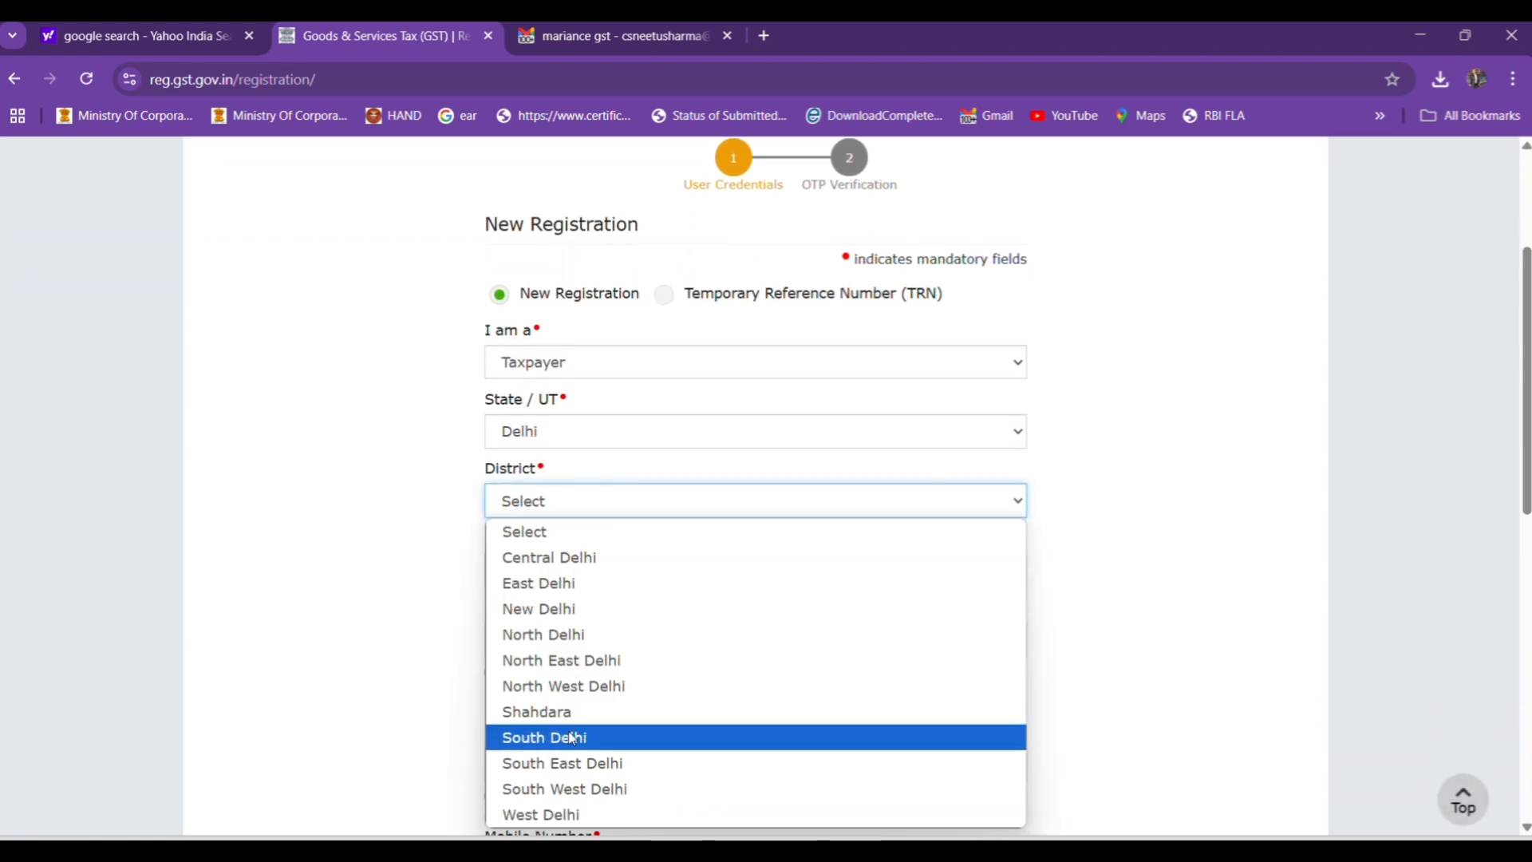
pyautogui.click(568, 815)
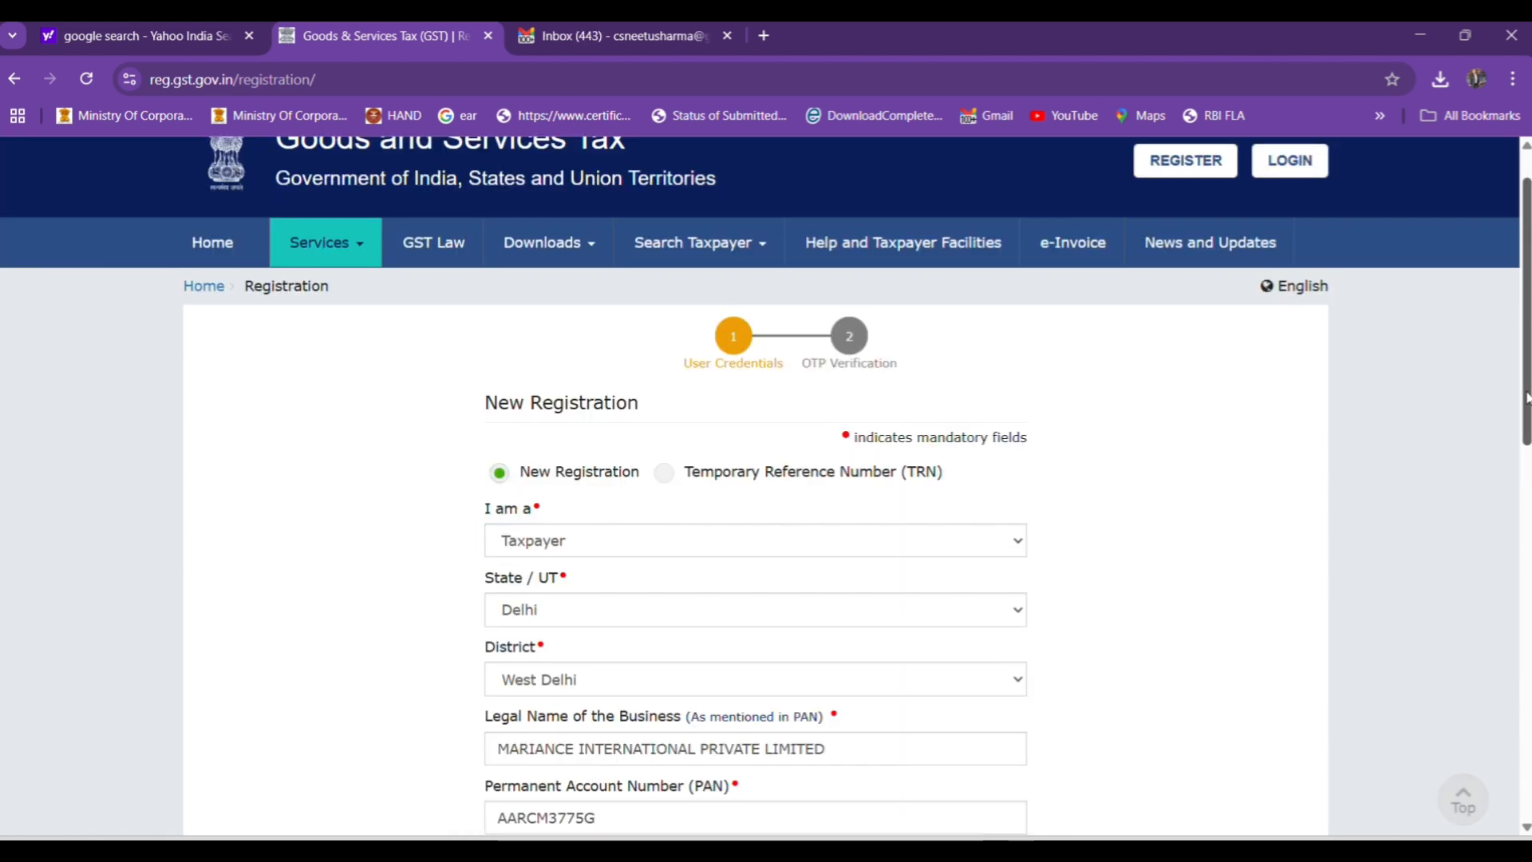
pyautogui.scroll(-3, 1526, 387)
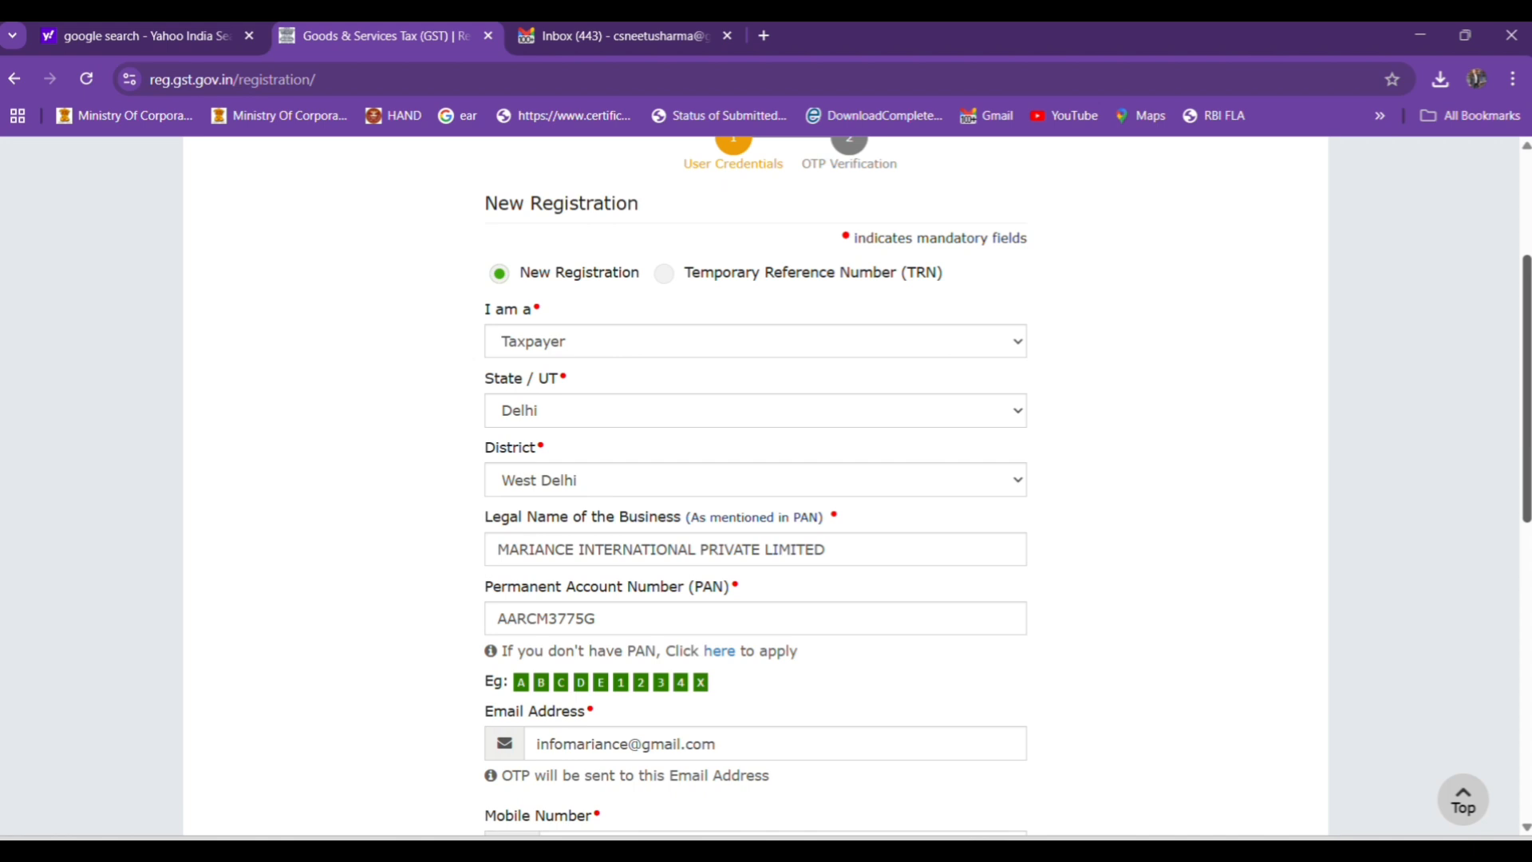
pyautogui.scroll(-4, 1525, 474)
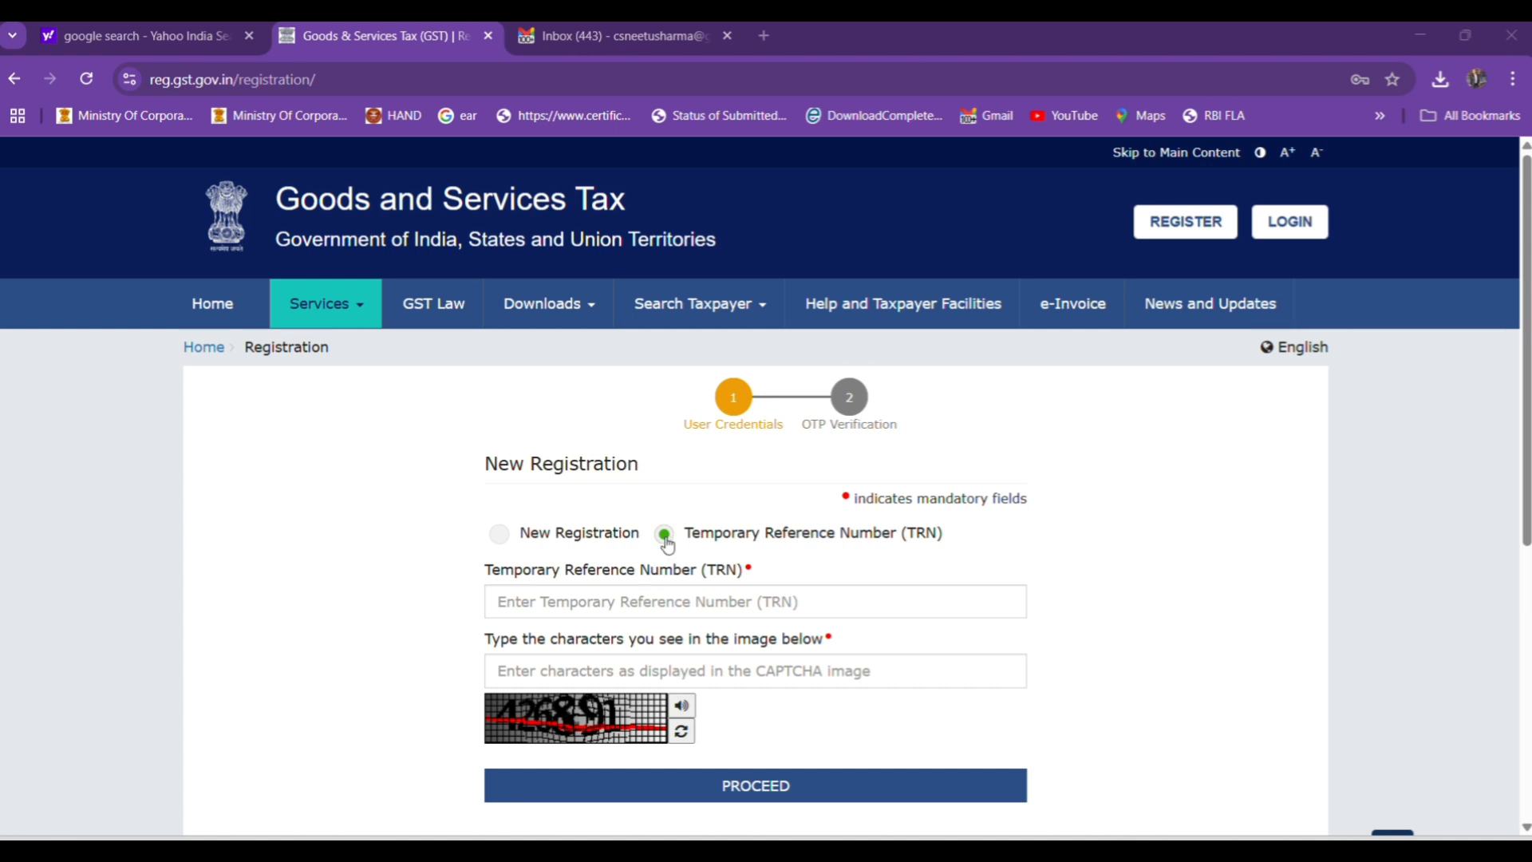
# Enter the temporary reference number in the TRN form and submit it.
pyautogui.click(600, 600)
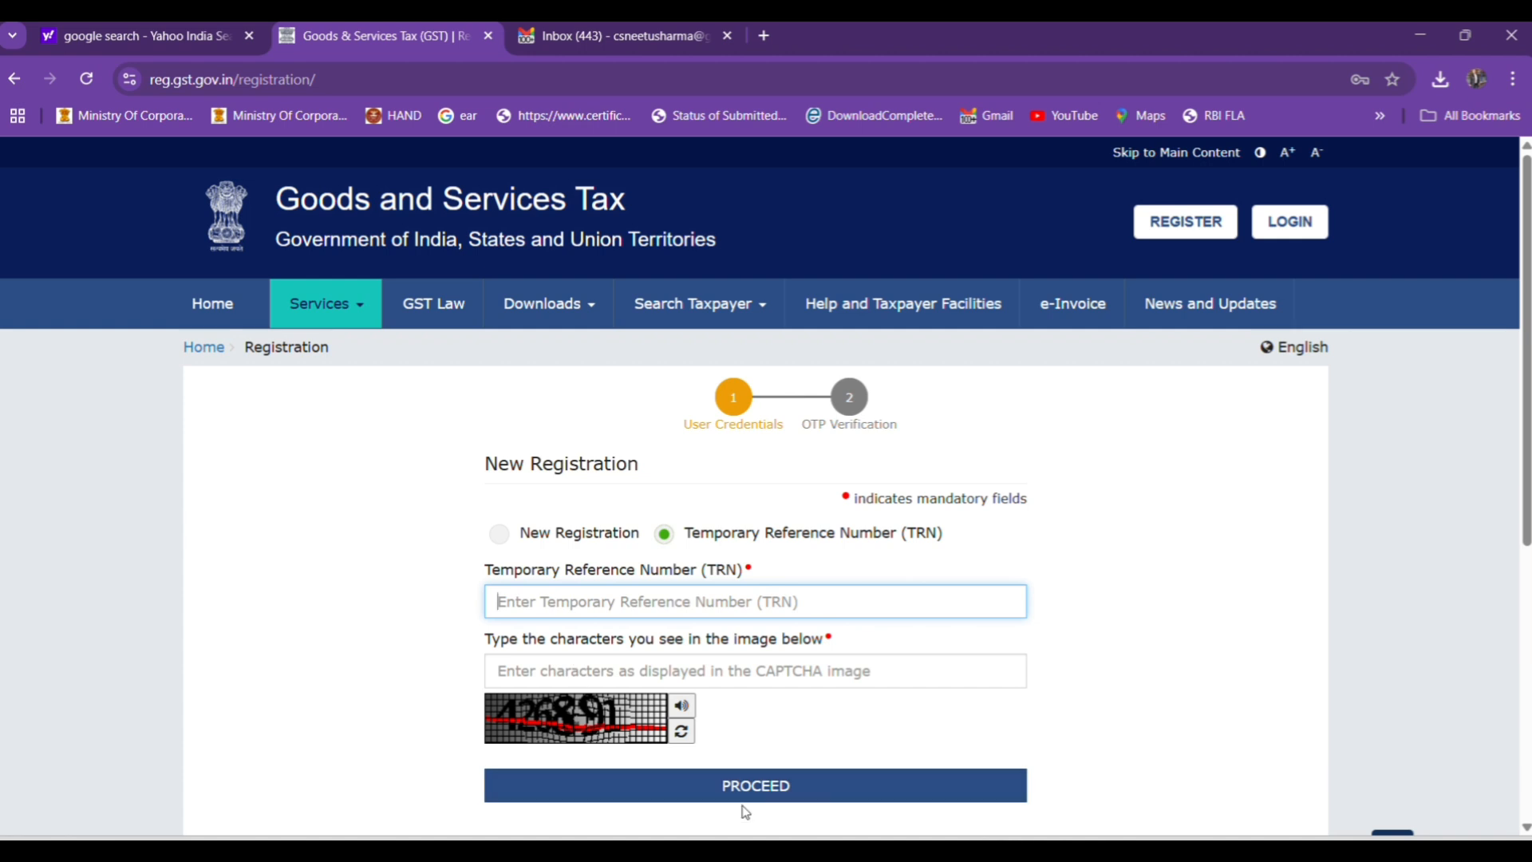
pyautogui.click(632, 629)
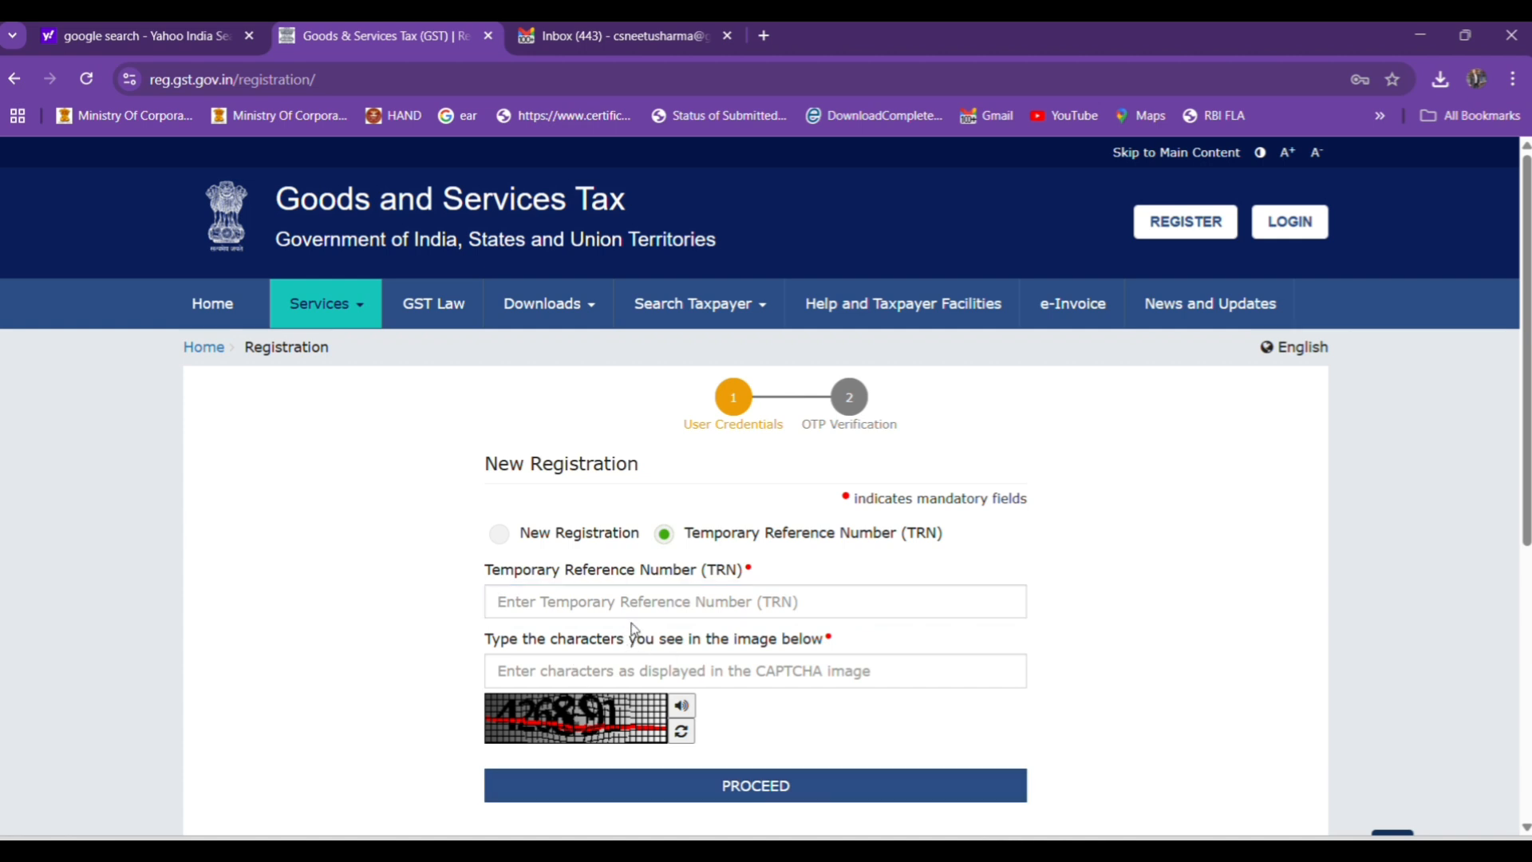
pyautogui.click(576, 601)
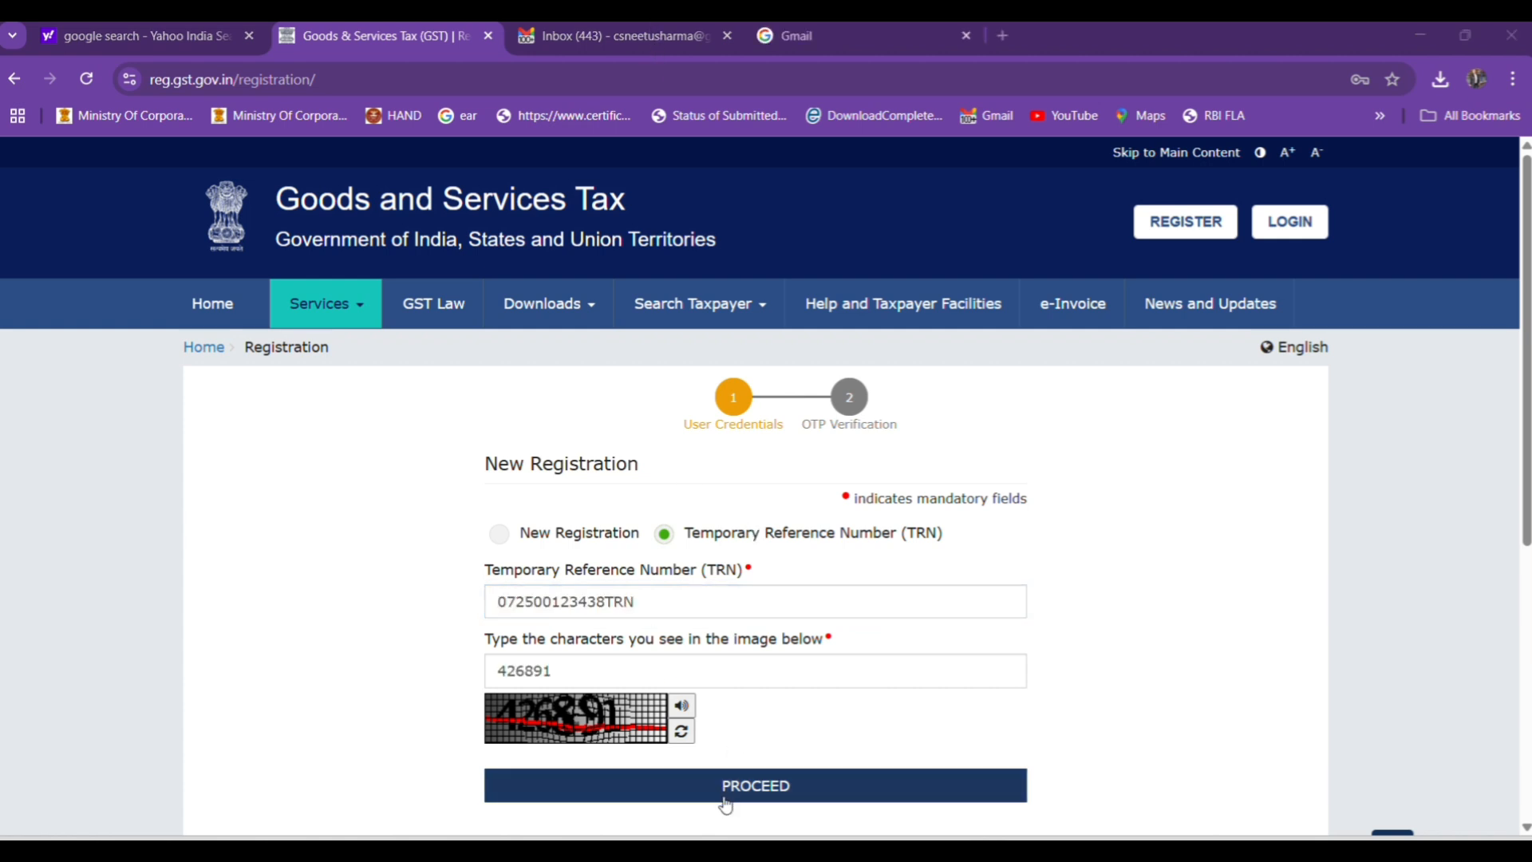
pyautogui.click(725, 802)
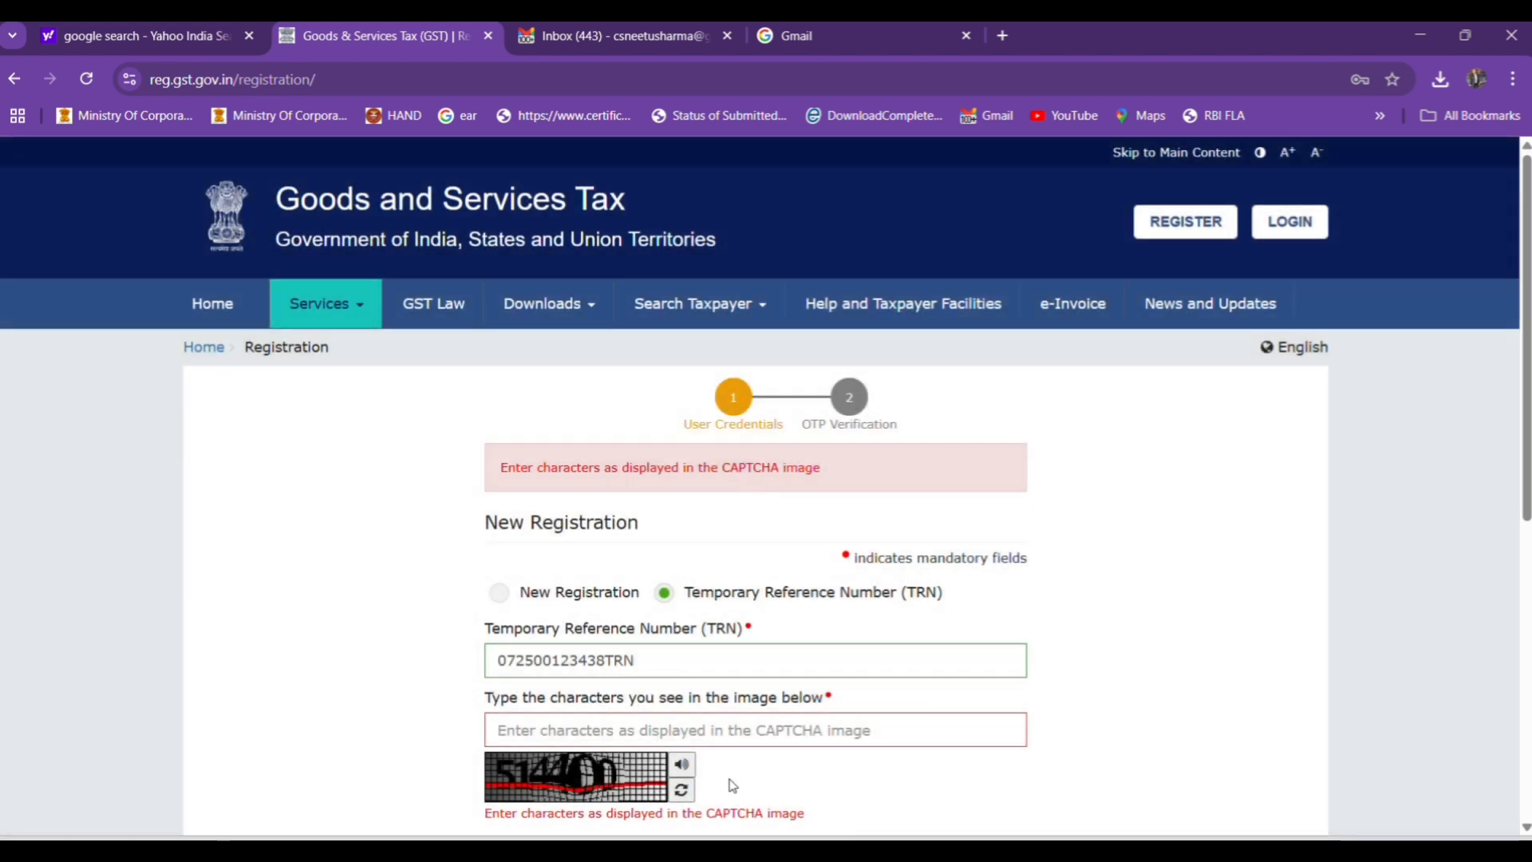
# Fill in the characters of the CAPTCHA image and proceed to OTP verification.
pyautogui.scroll(-2, 1526, 406)
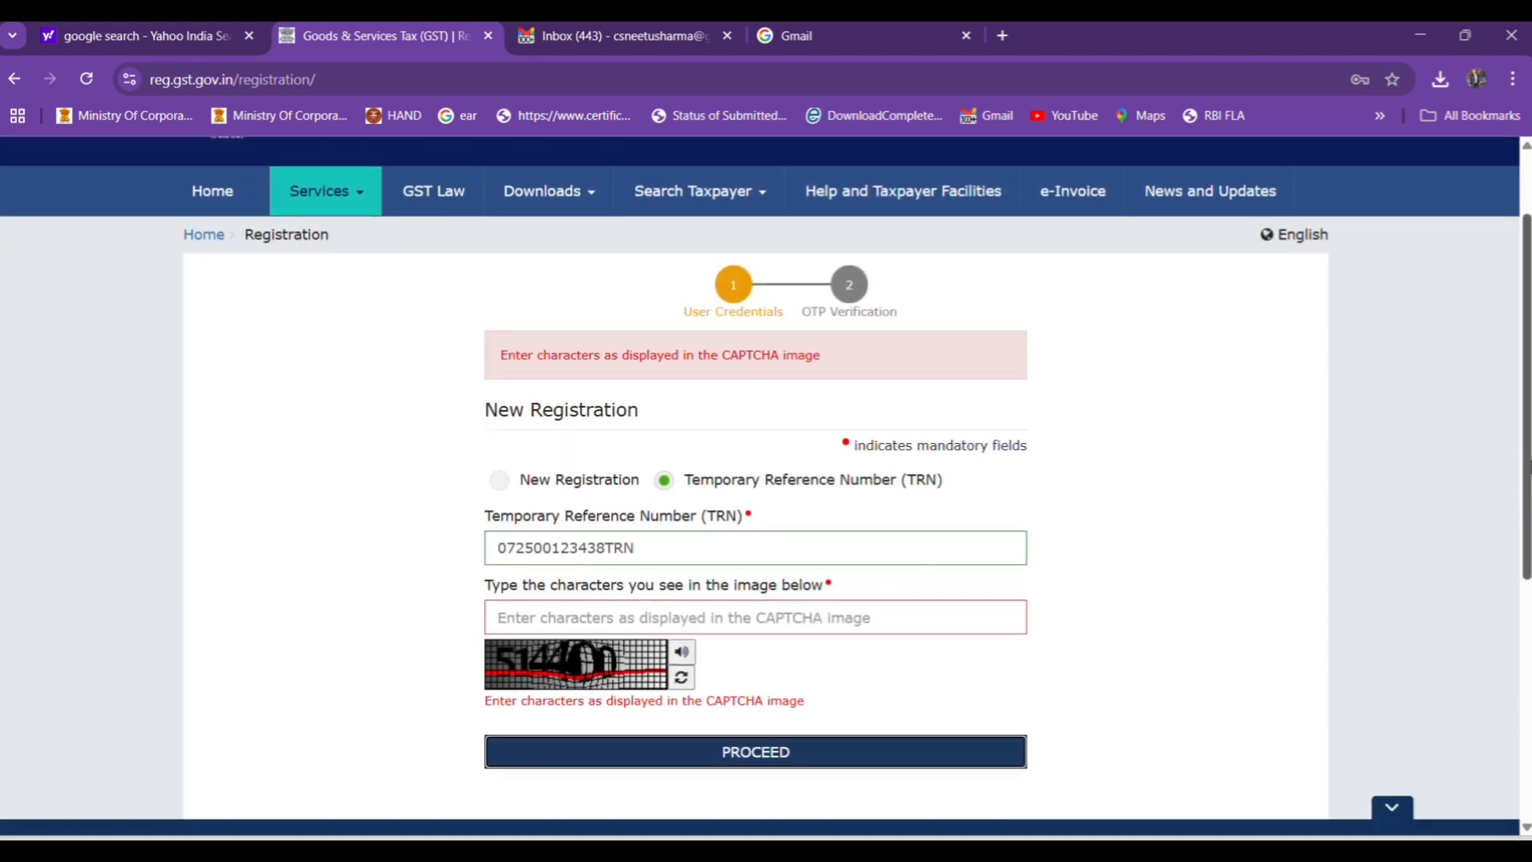
pyautogui.click(555, 599)
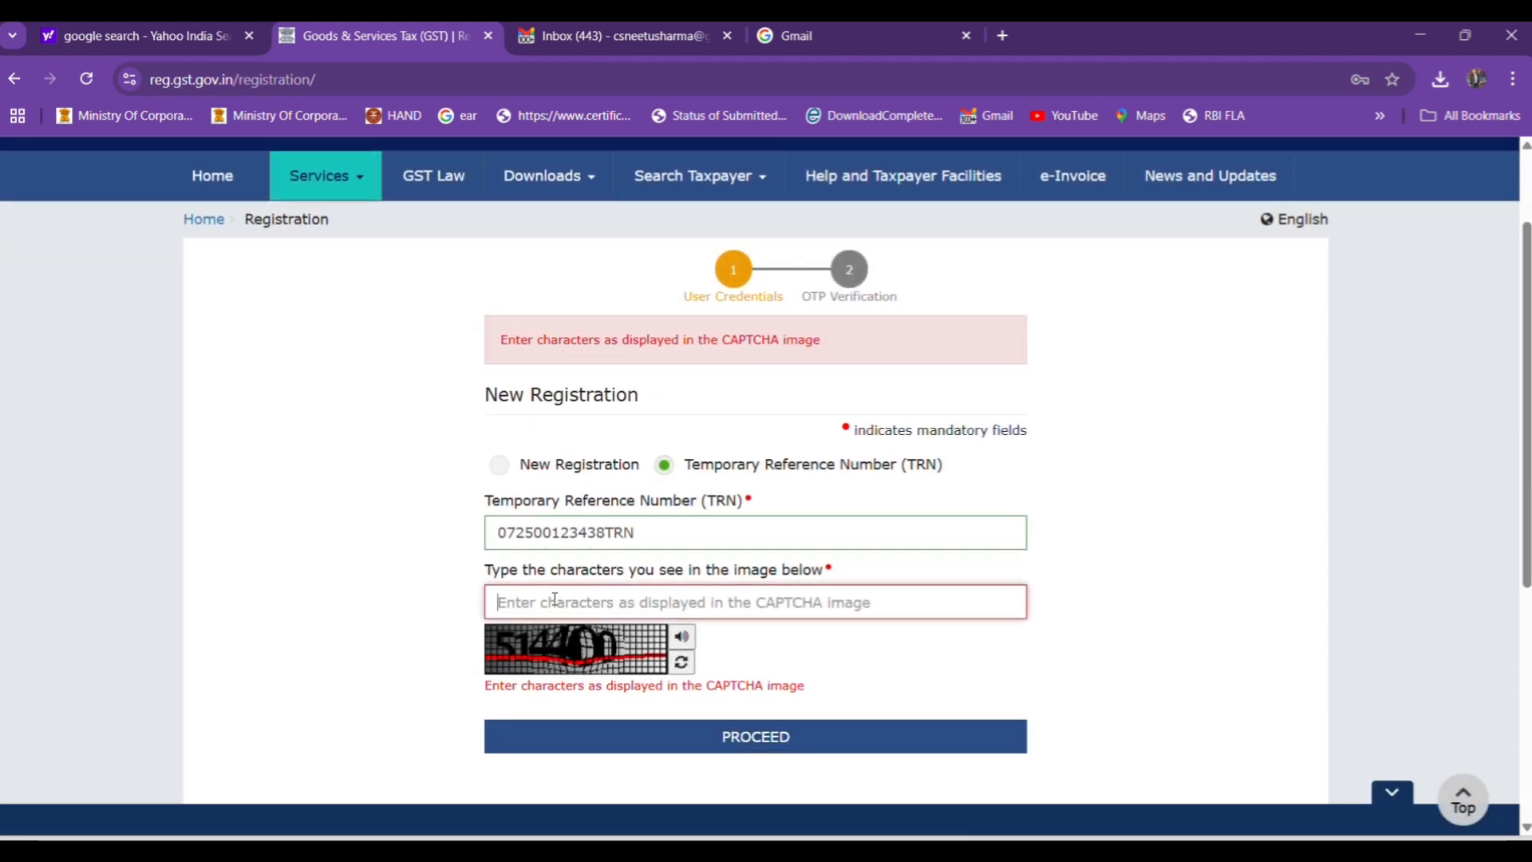
pyautogui.write('514400')
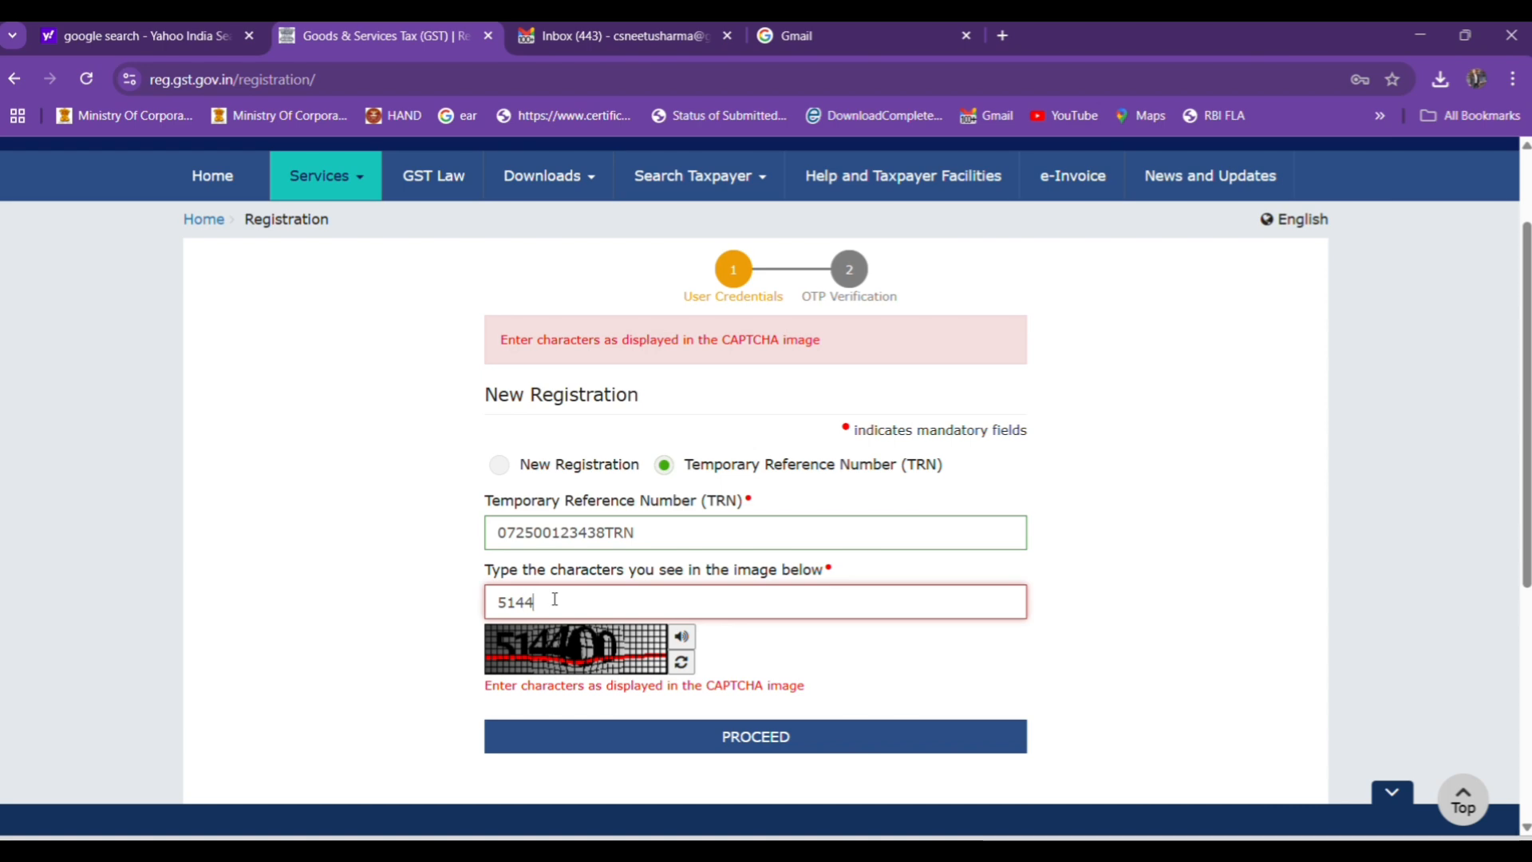
pyautogui.click(754, 723)
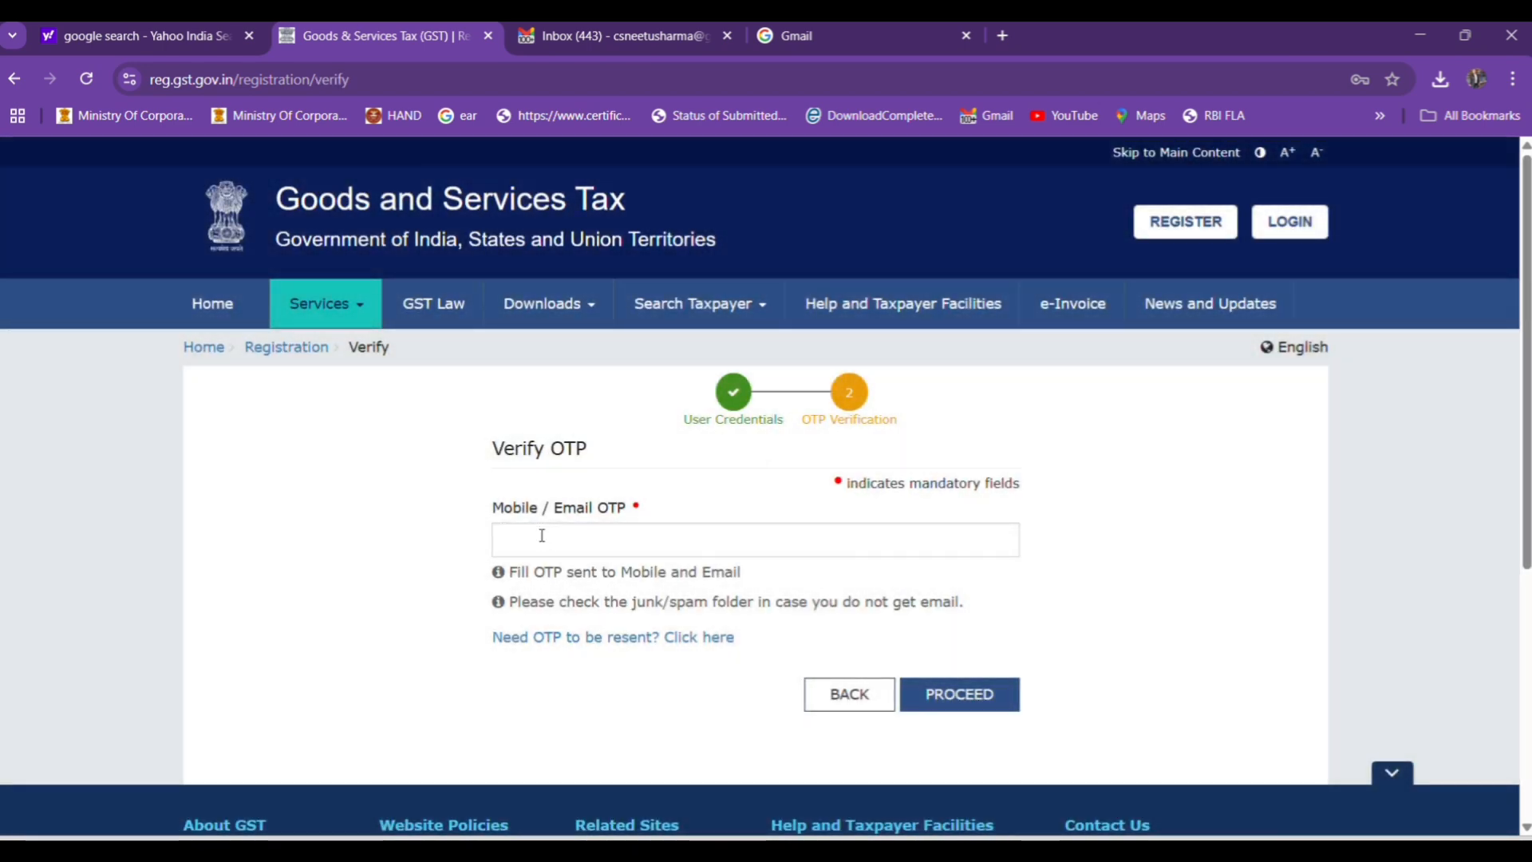
# Verify the mobile/email OTP, dismiss the password warning and open the draft GST REG-01 application for editing.
pyautogui.click(532, 540)
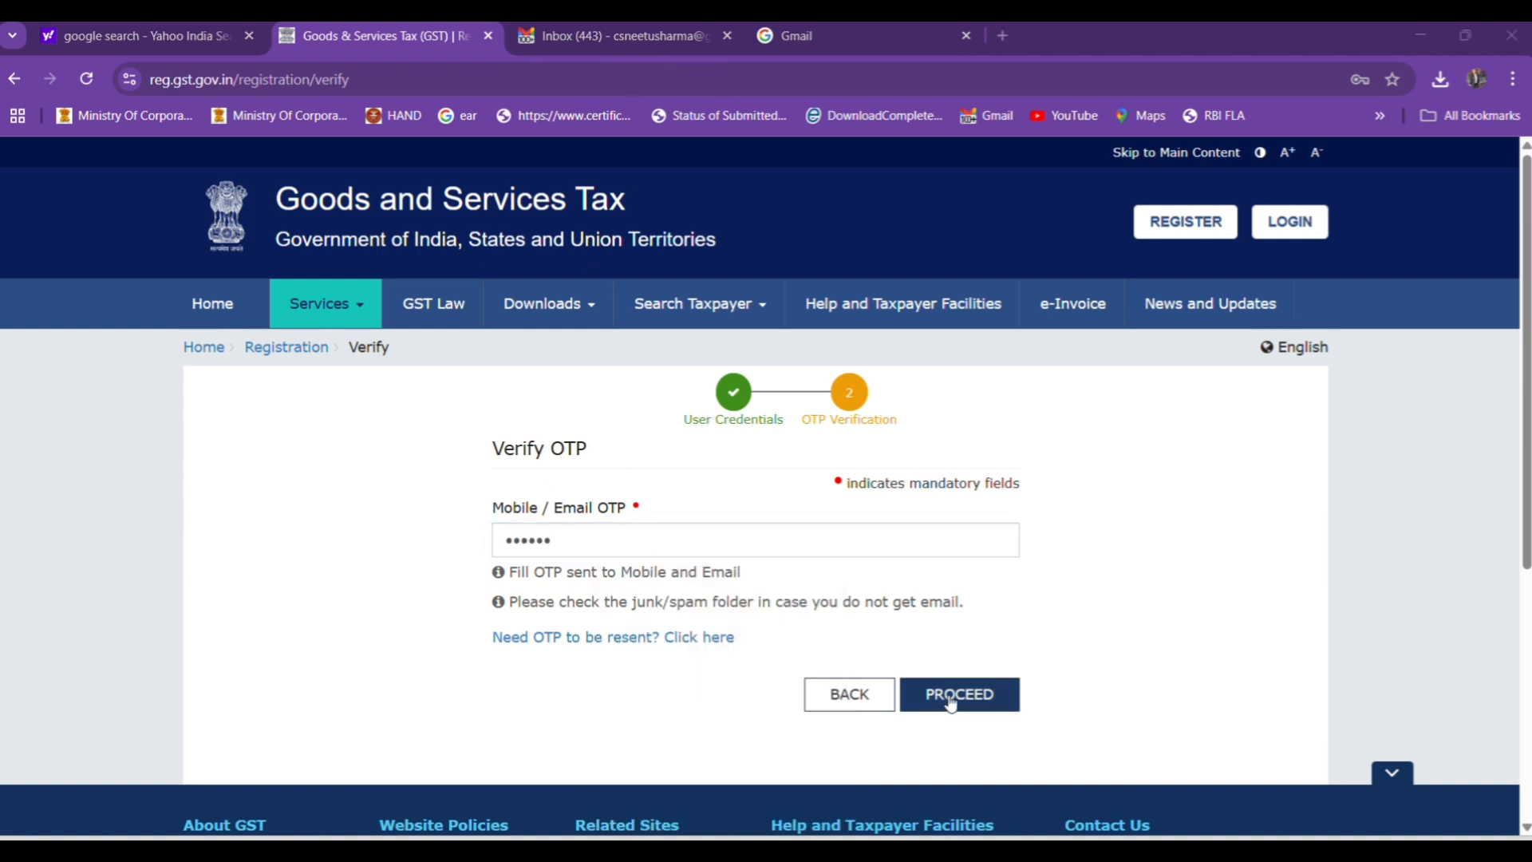
pyautogui.click(954, 696)
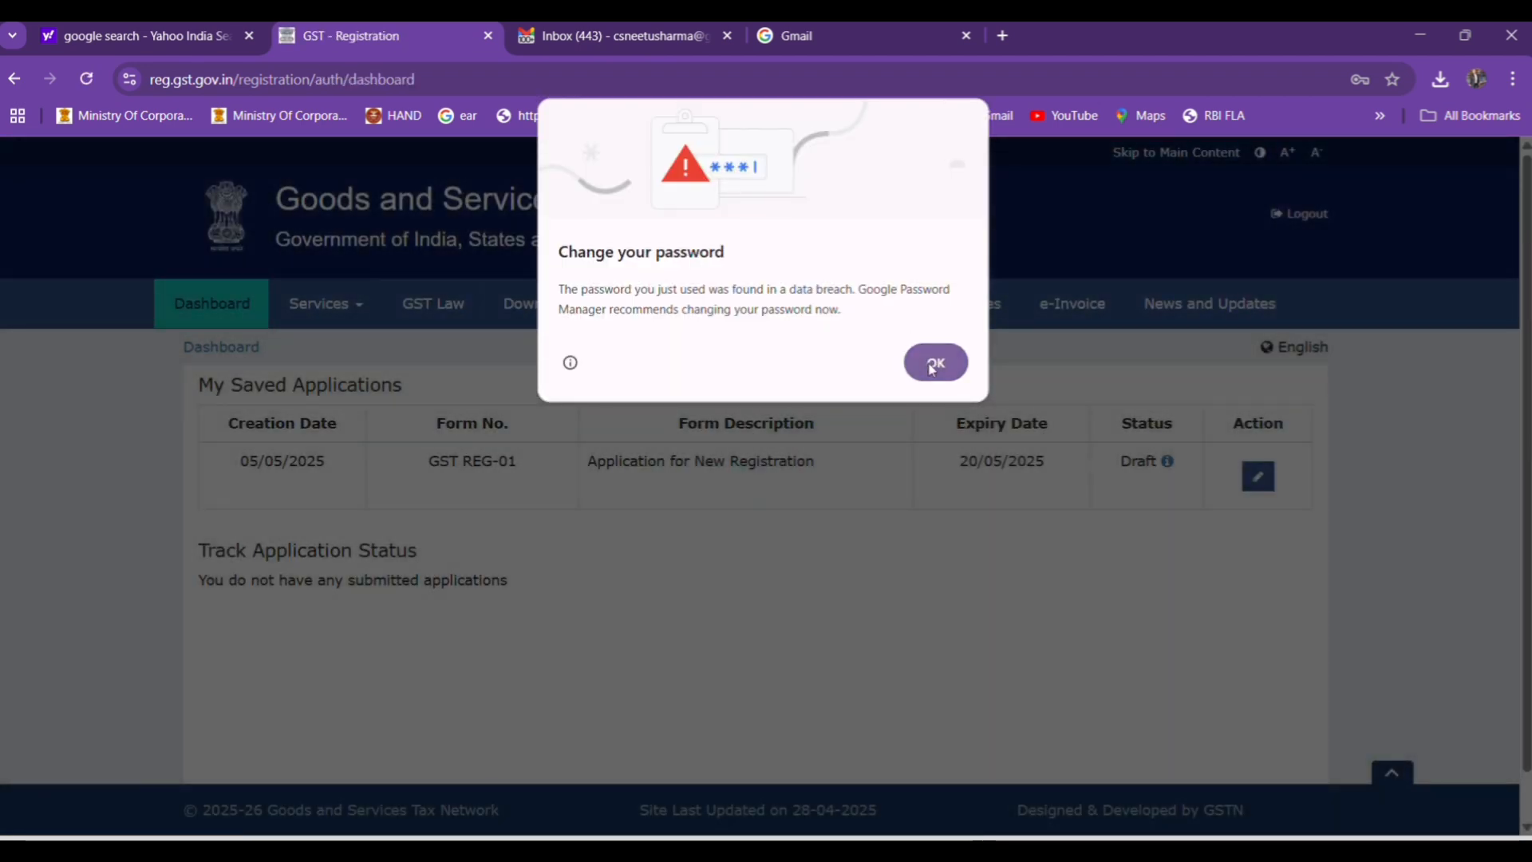
pyautogui.click(932, 368)
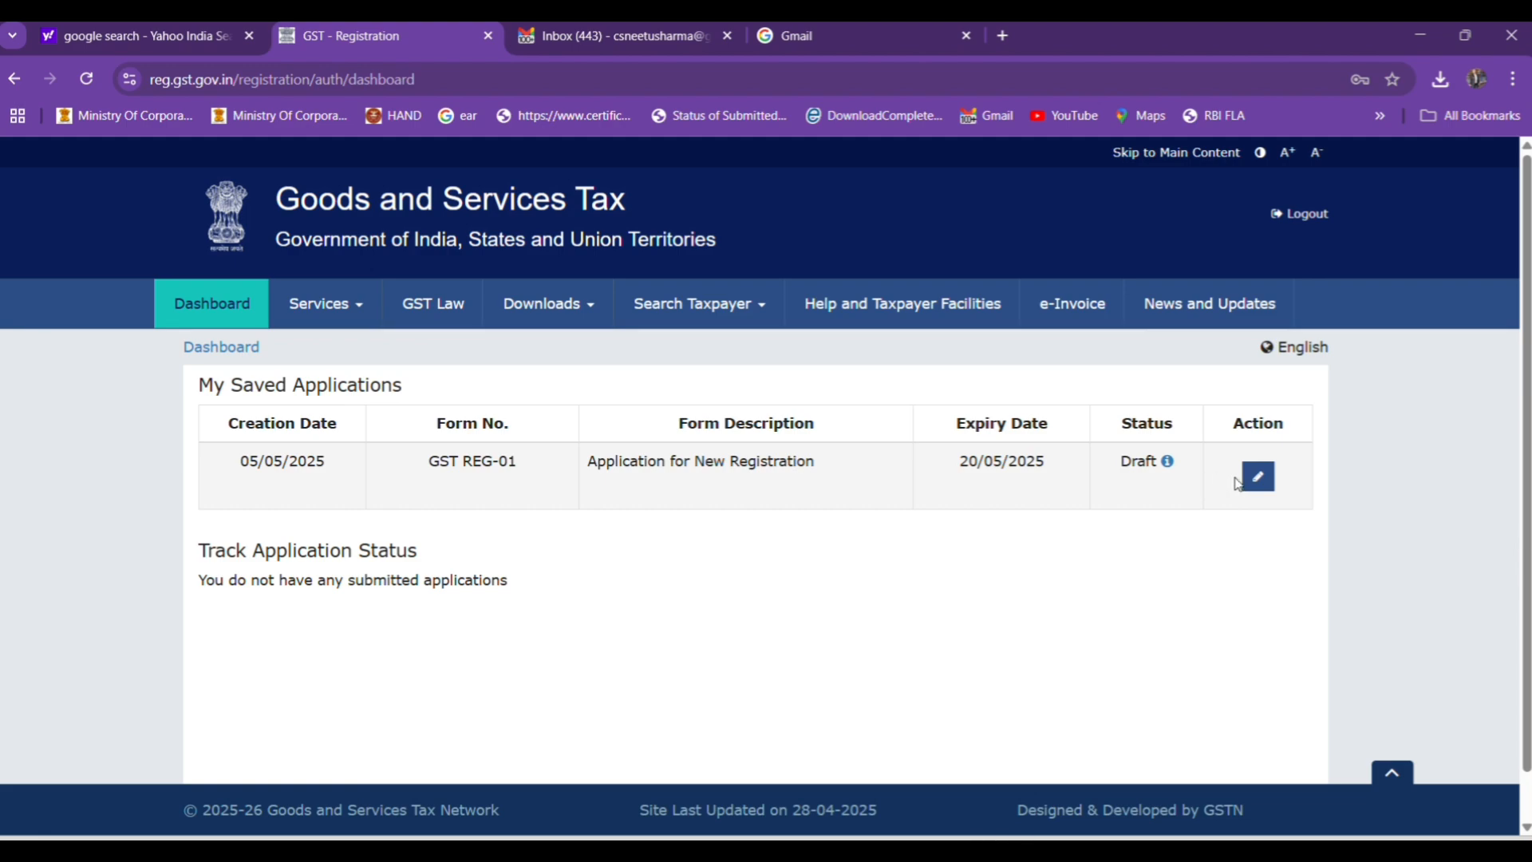
pyautogui.click(1258, 479)
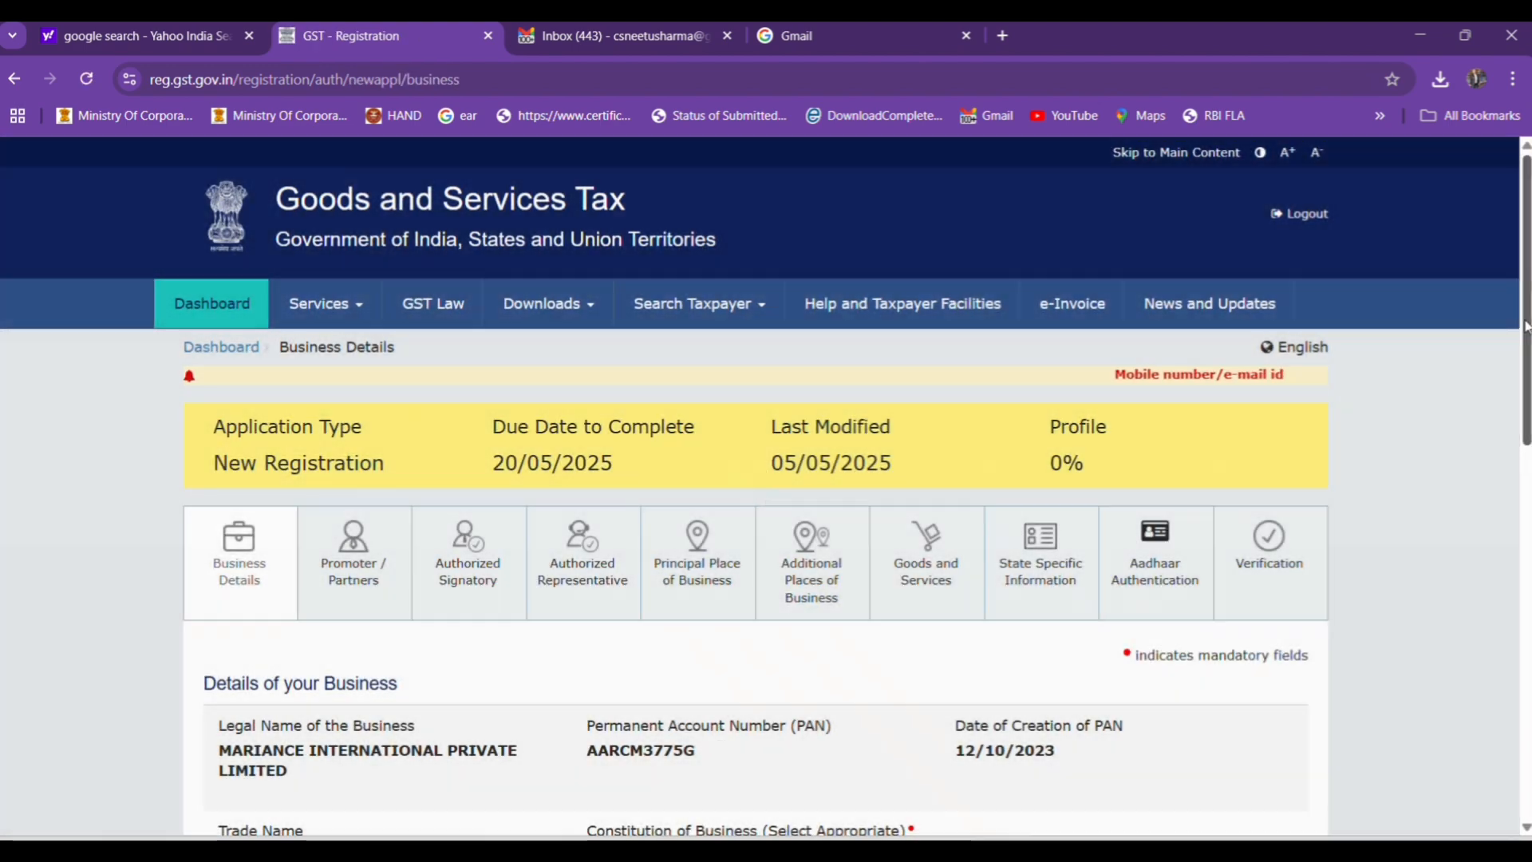
# Set the constitution of business to Private Limited Company in the business details.
pyautogui.moveTo(1529, 335); pyautogui.dragTo(1529, 468)
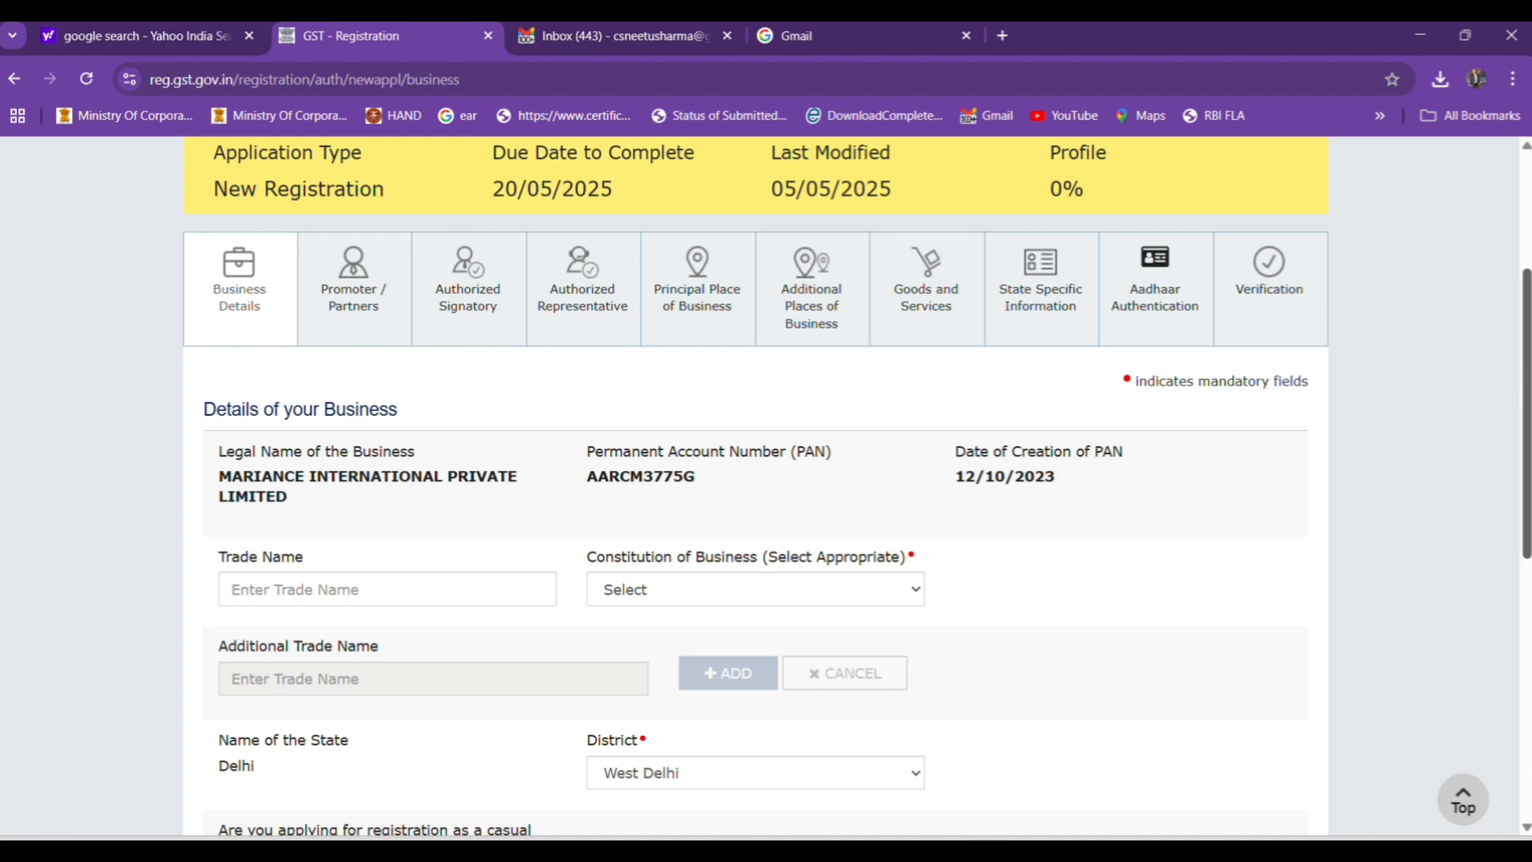
pyautogui.moveTo(1526, 349); pyautogui.dragTo(1527, 407)
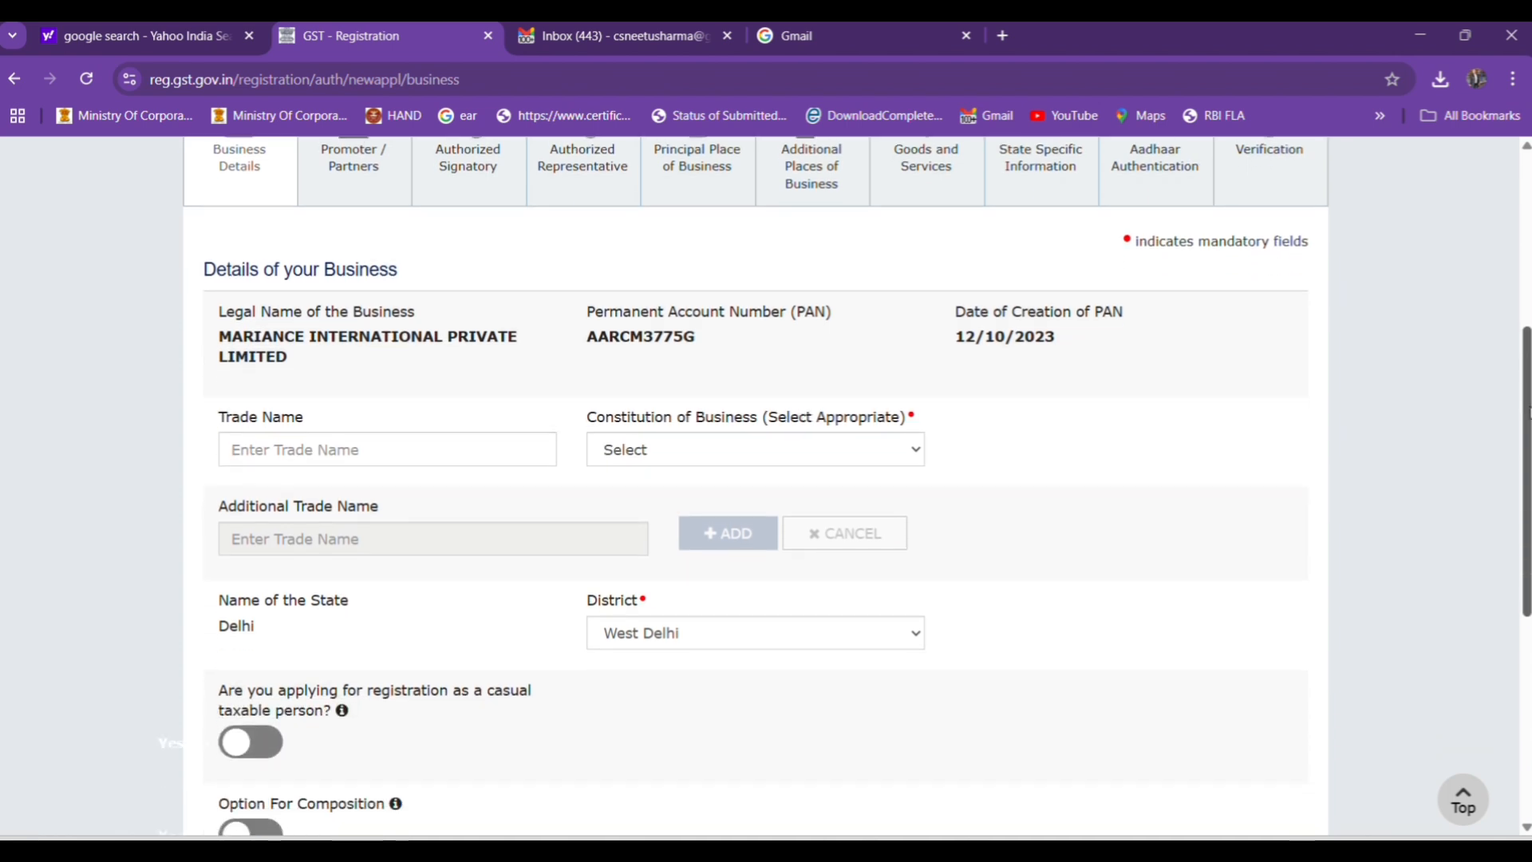
pyautogui.click(375, 457)
pyautogui.click(688, 459)
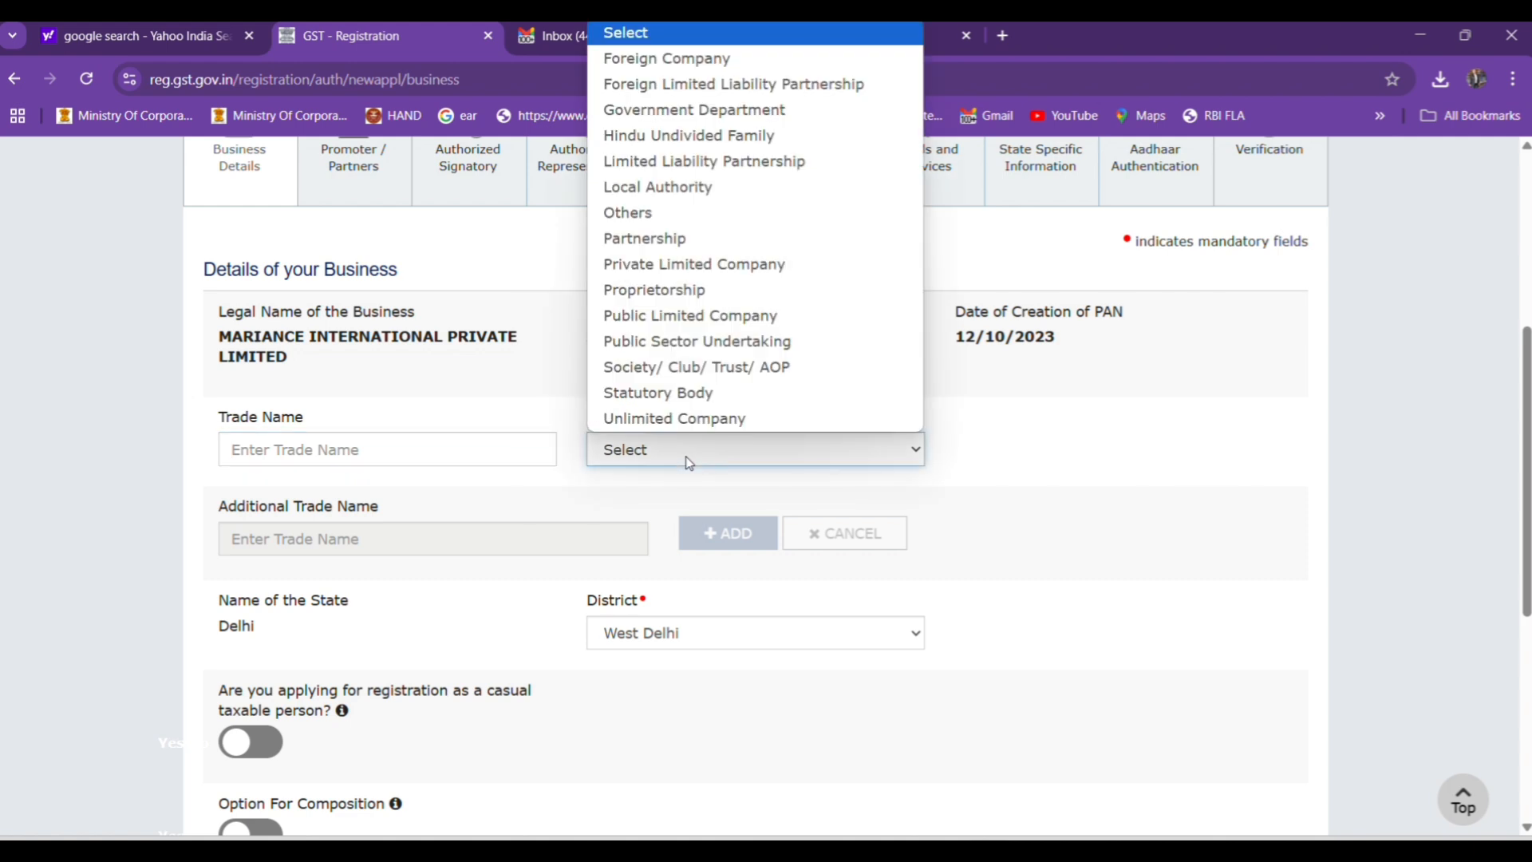
pyautogui.click(653, 265)
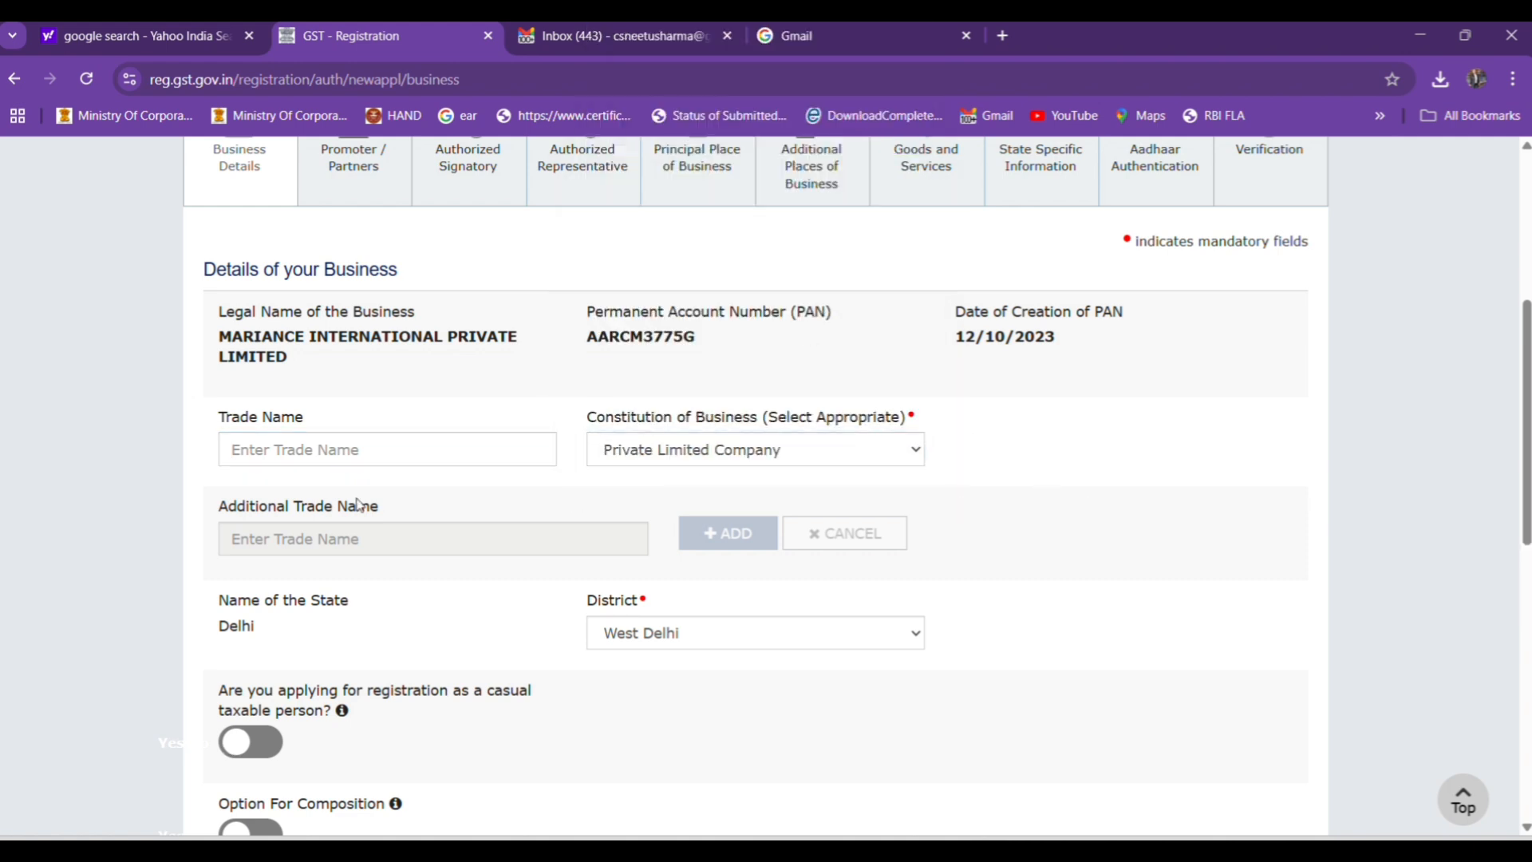
# Enter MARIANCE INTERNATIONAL PRIVATE LIMITED as the trade name of the business.
pyautogui.click(321, 454)
pyautogui.press('capslock')
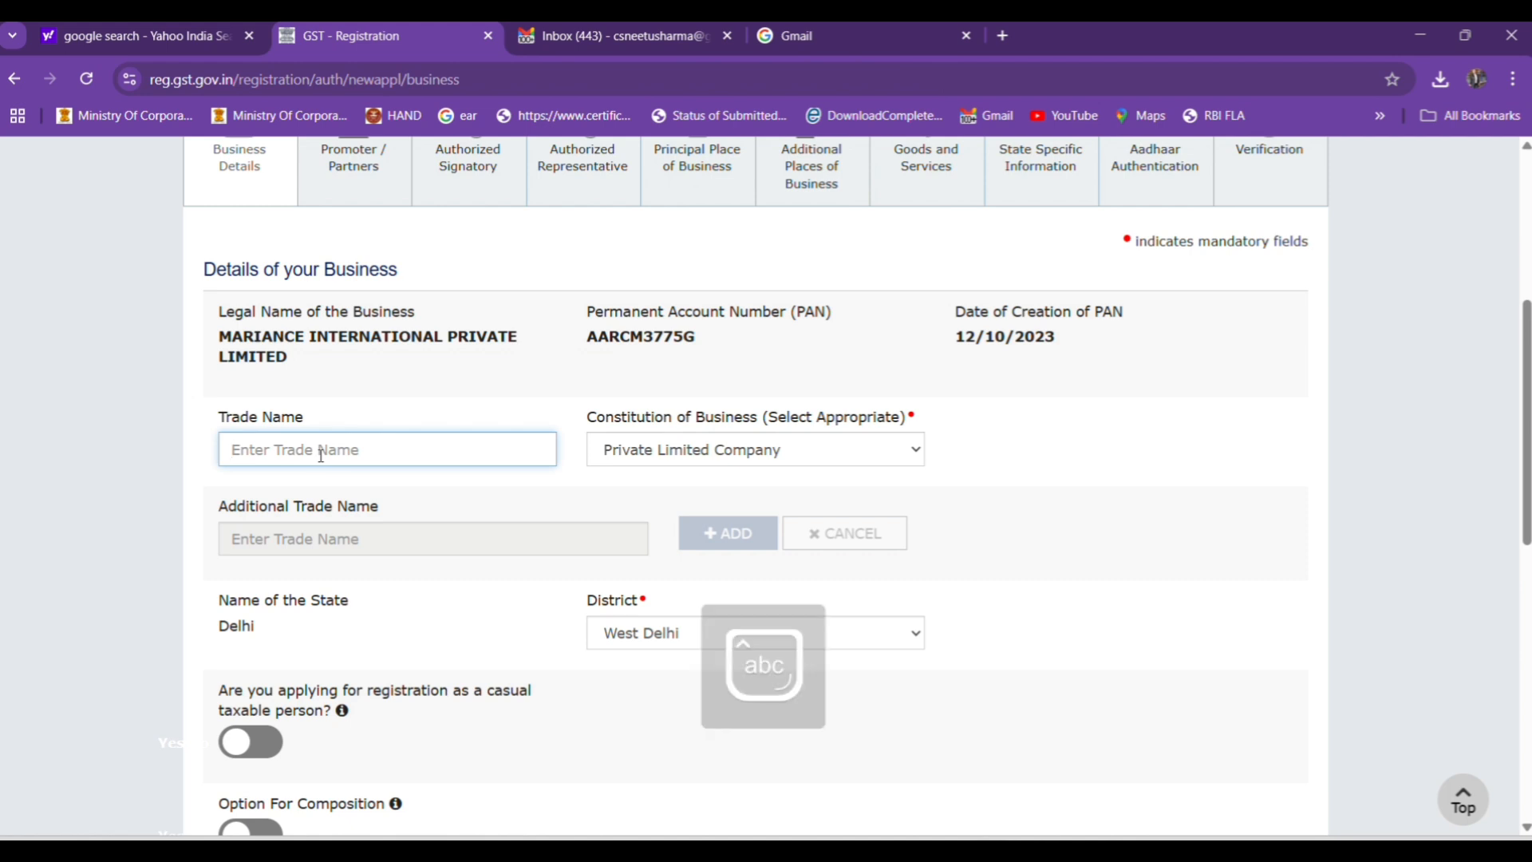
pyautogui.press('capslock')
pyautogui.write('A')
pyautogui.press('BackSpace')
pyautogui.write('MARI')
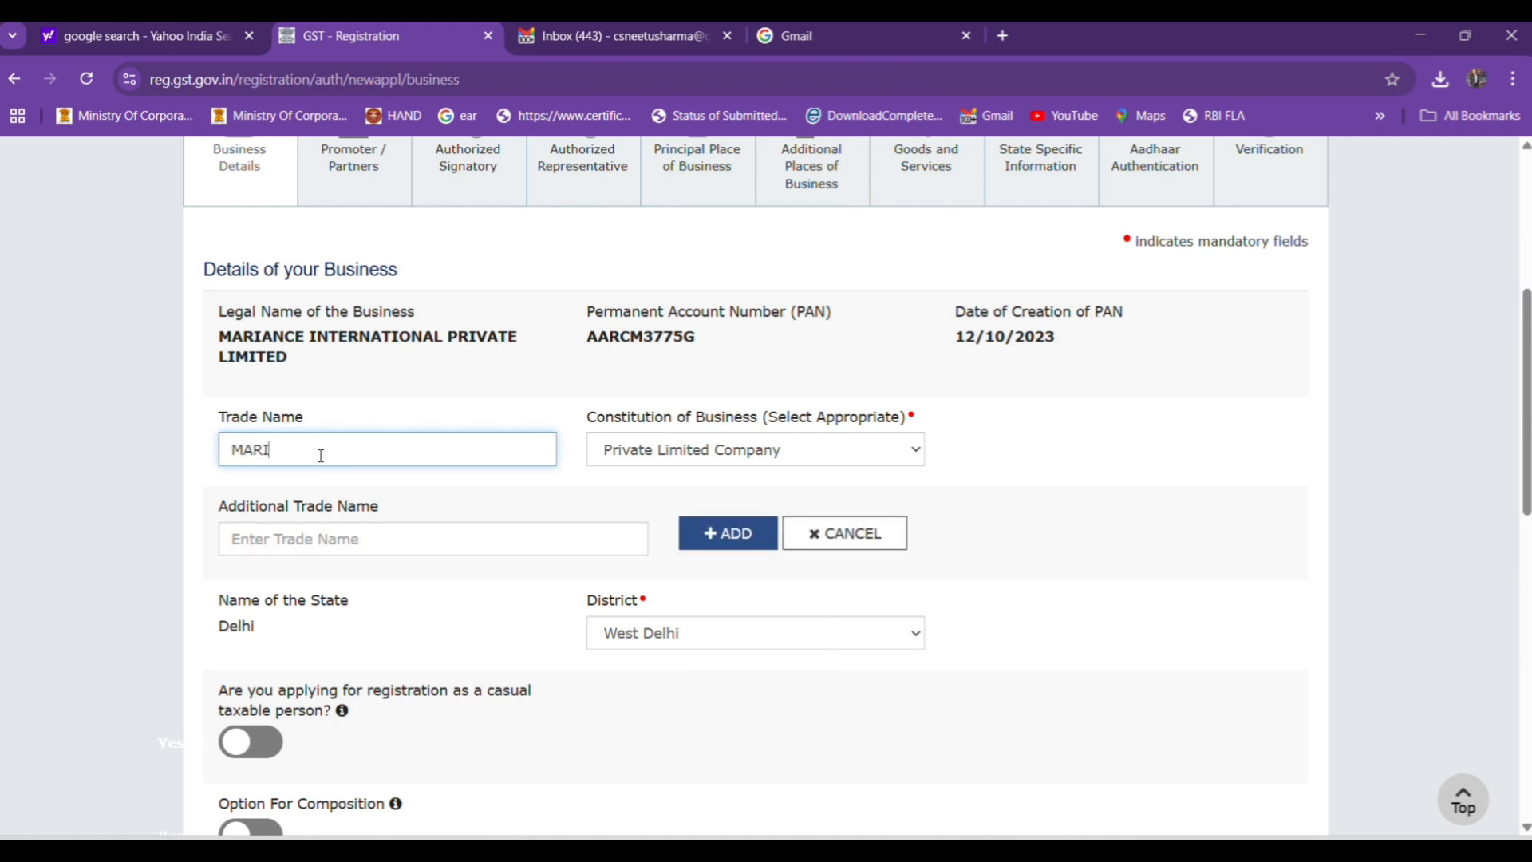
pyautogui.write('ANCE INTERNATI')
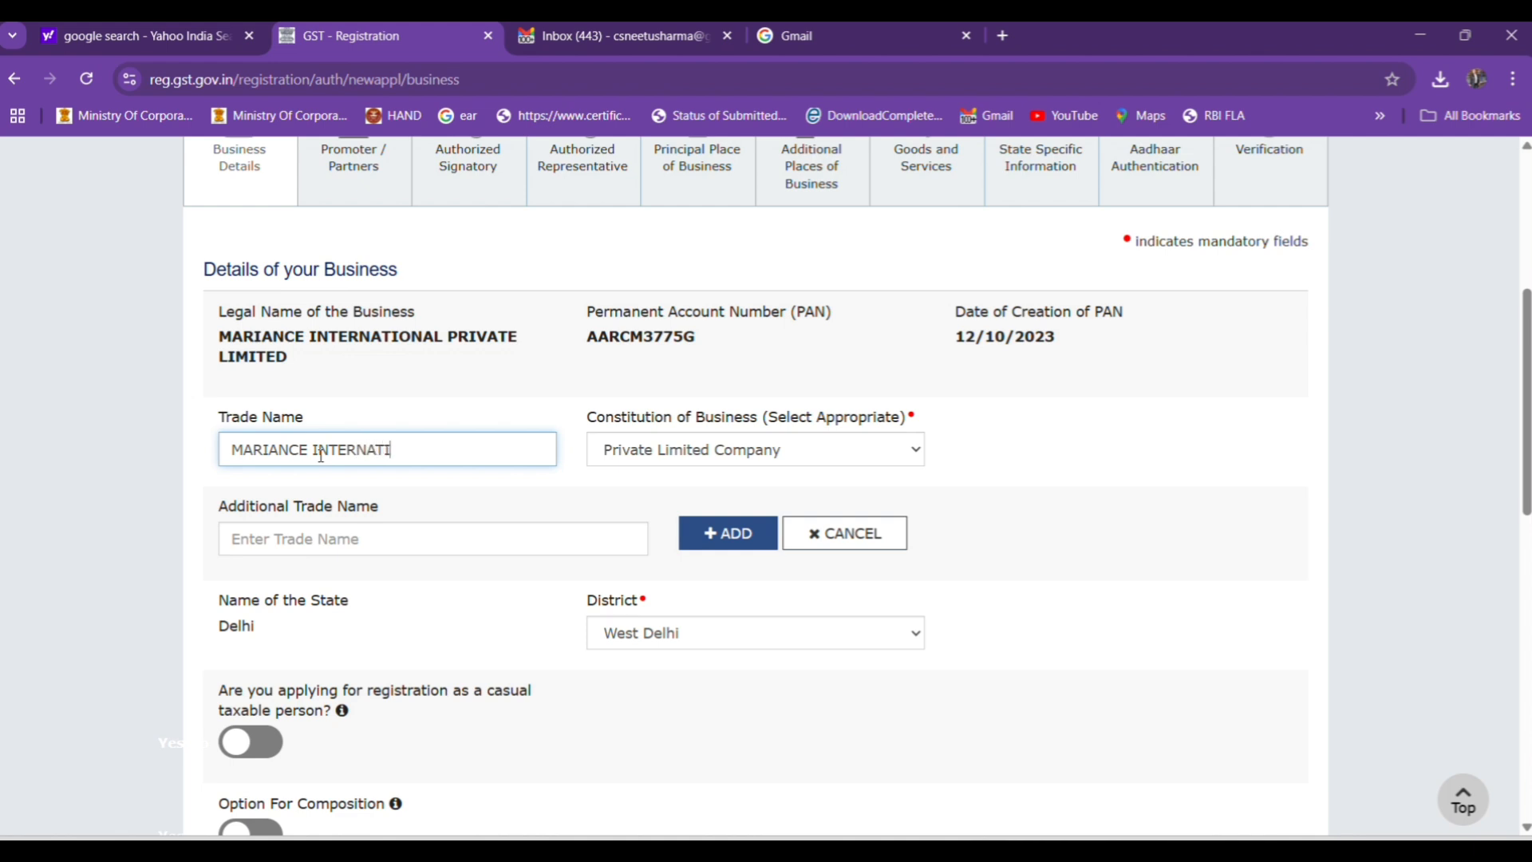
pyautogui.write('ONAL PRIVATE LIMITED')
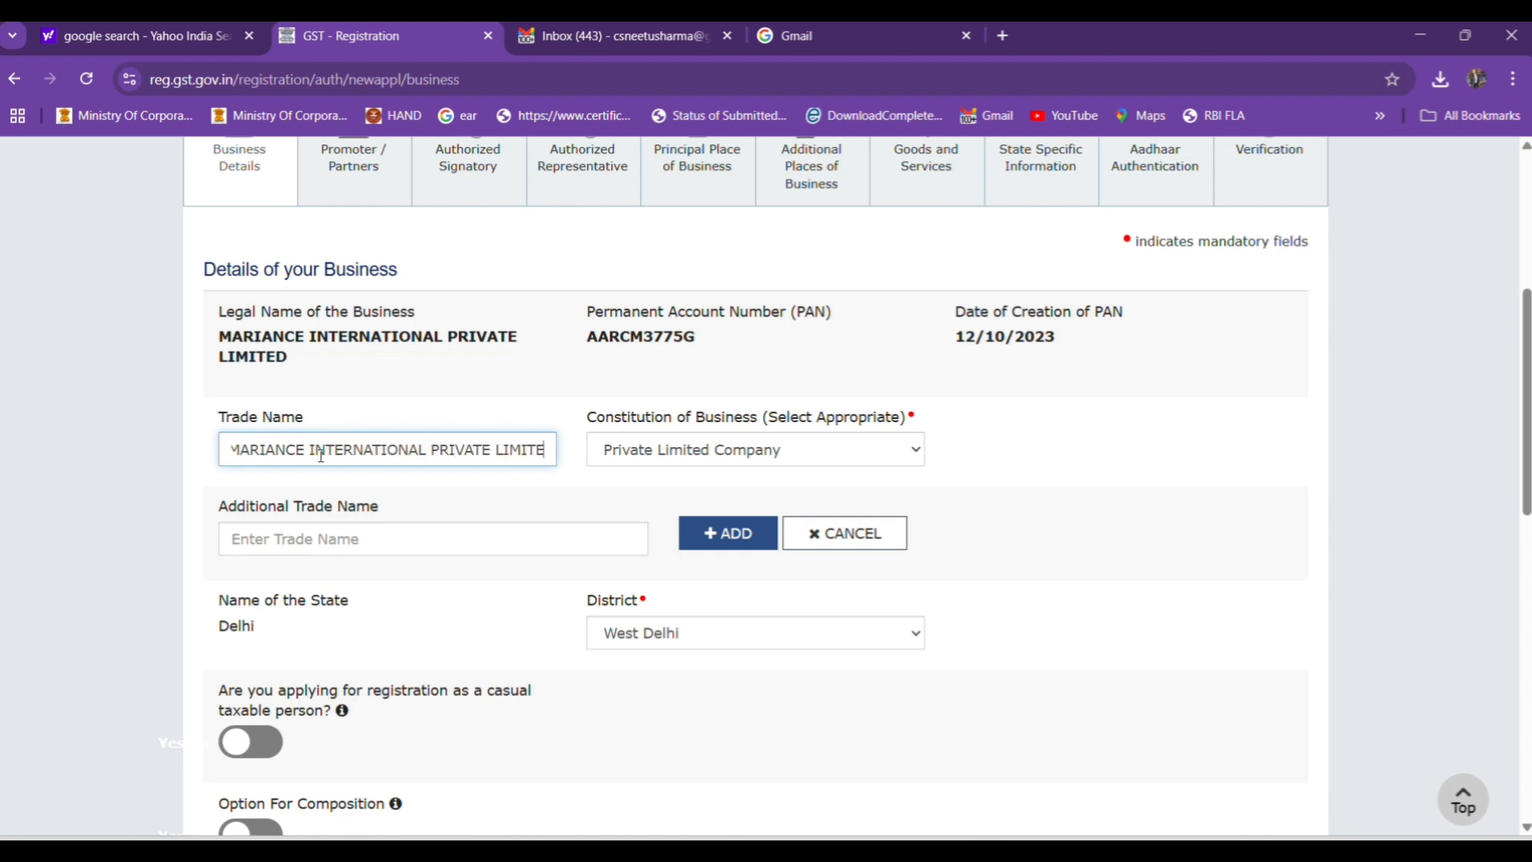
pyautogui.click(390, 487)
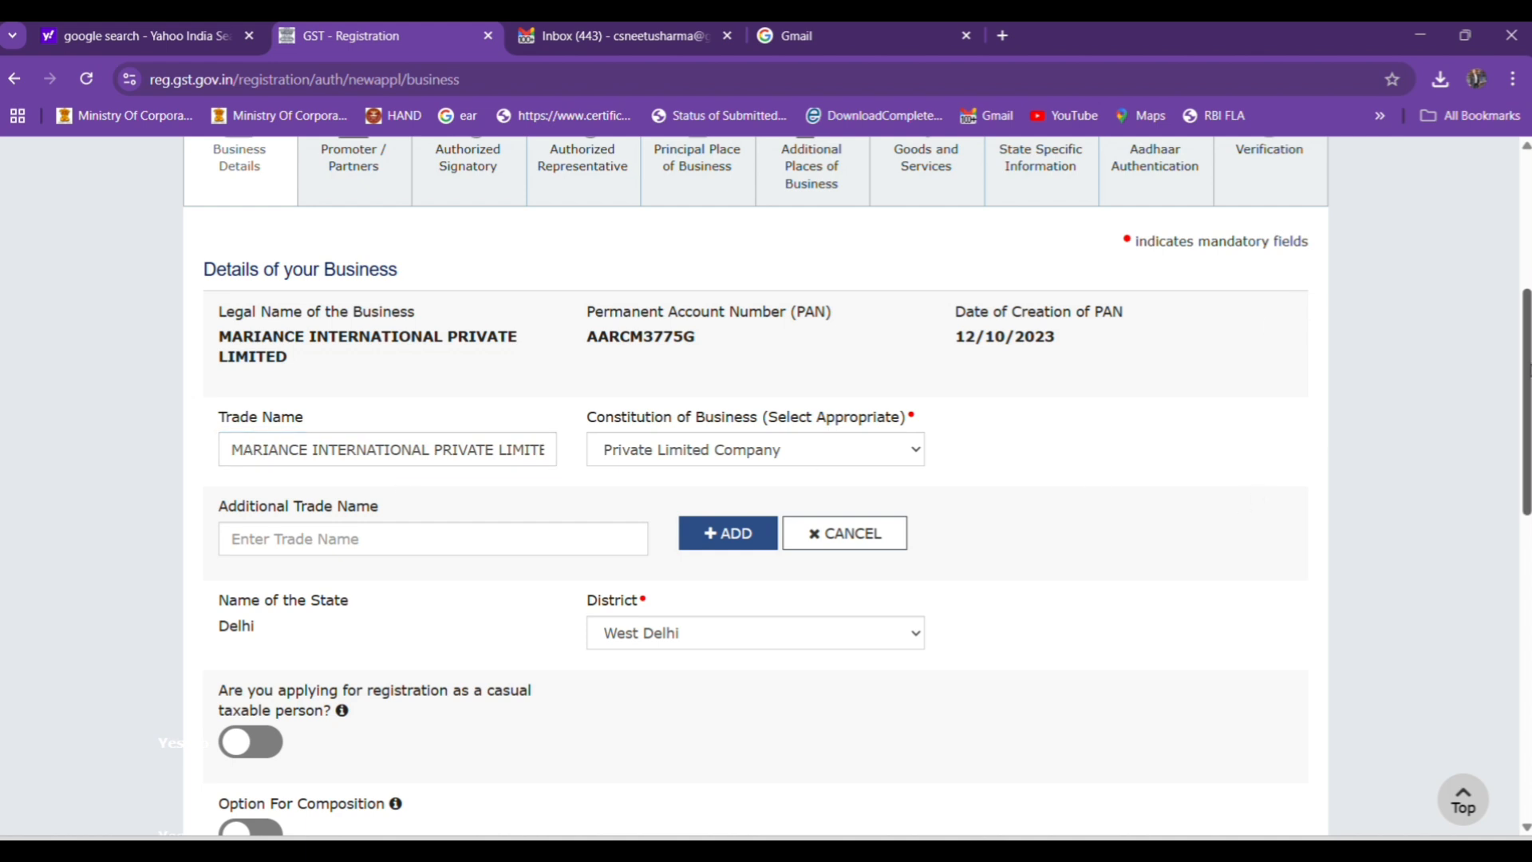
# Set the reason to obtain registration to Voluntary Basis.
pyautogui.scroll(-2, 1526, 368)
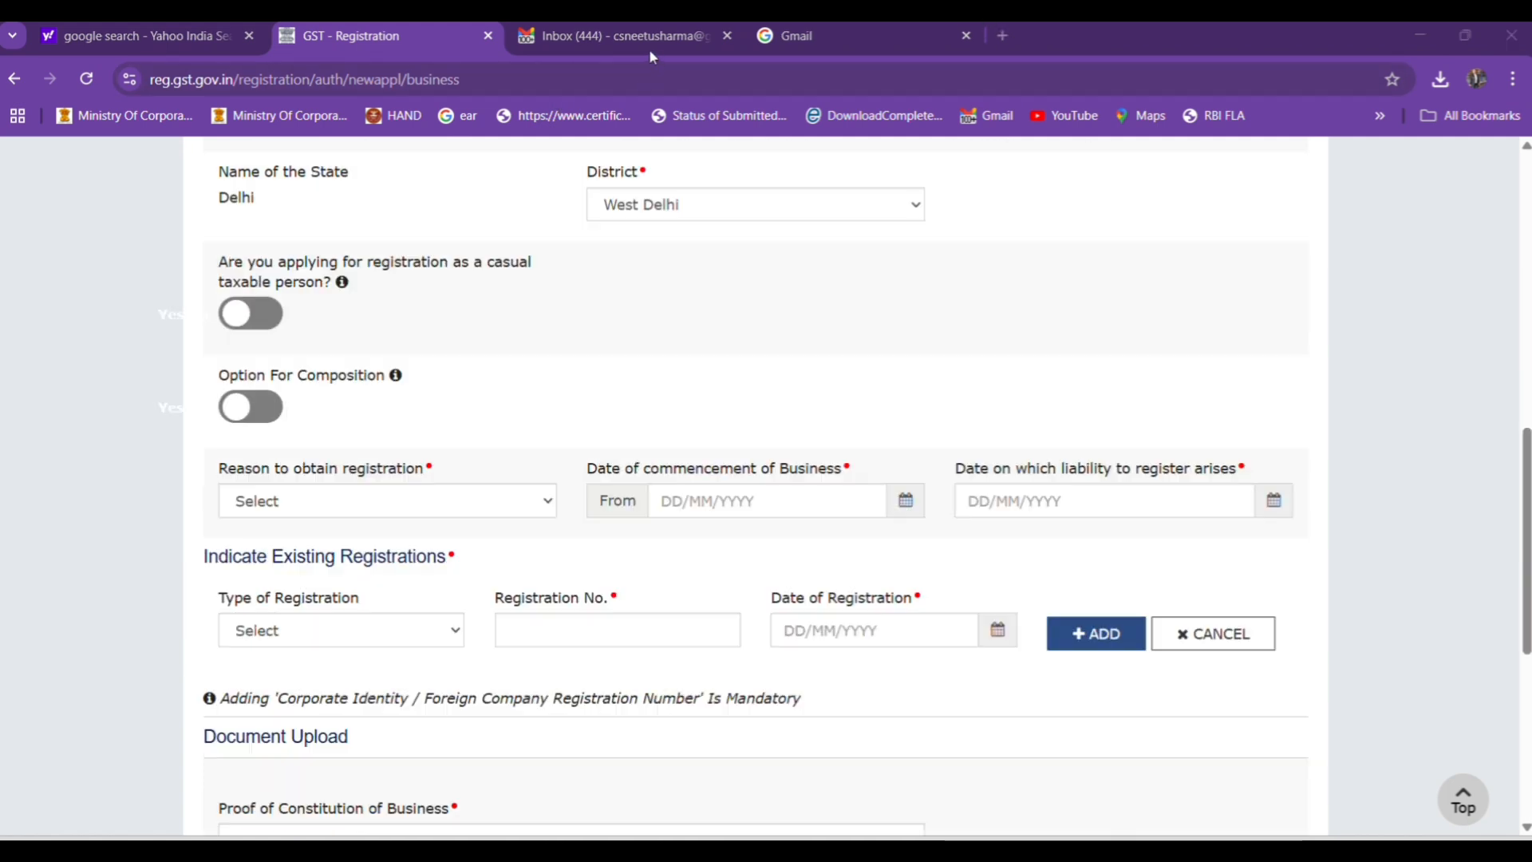
pyautogui.click(330, 502)
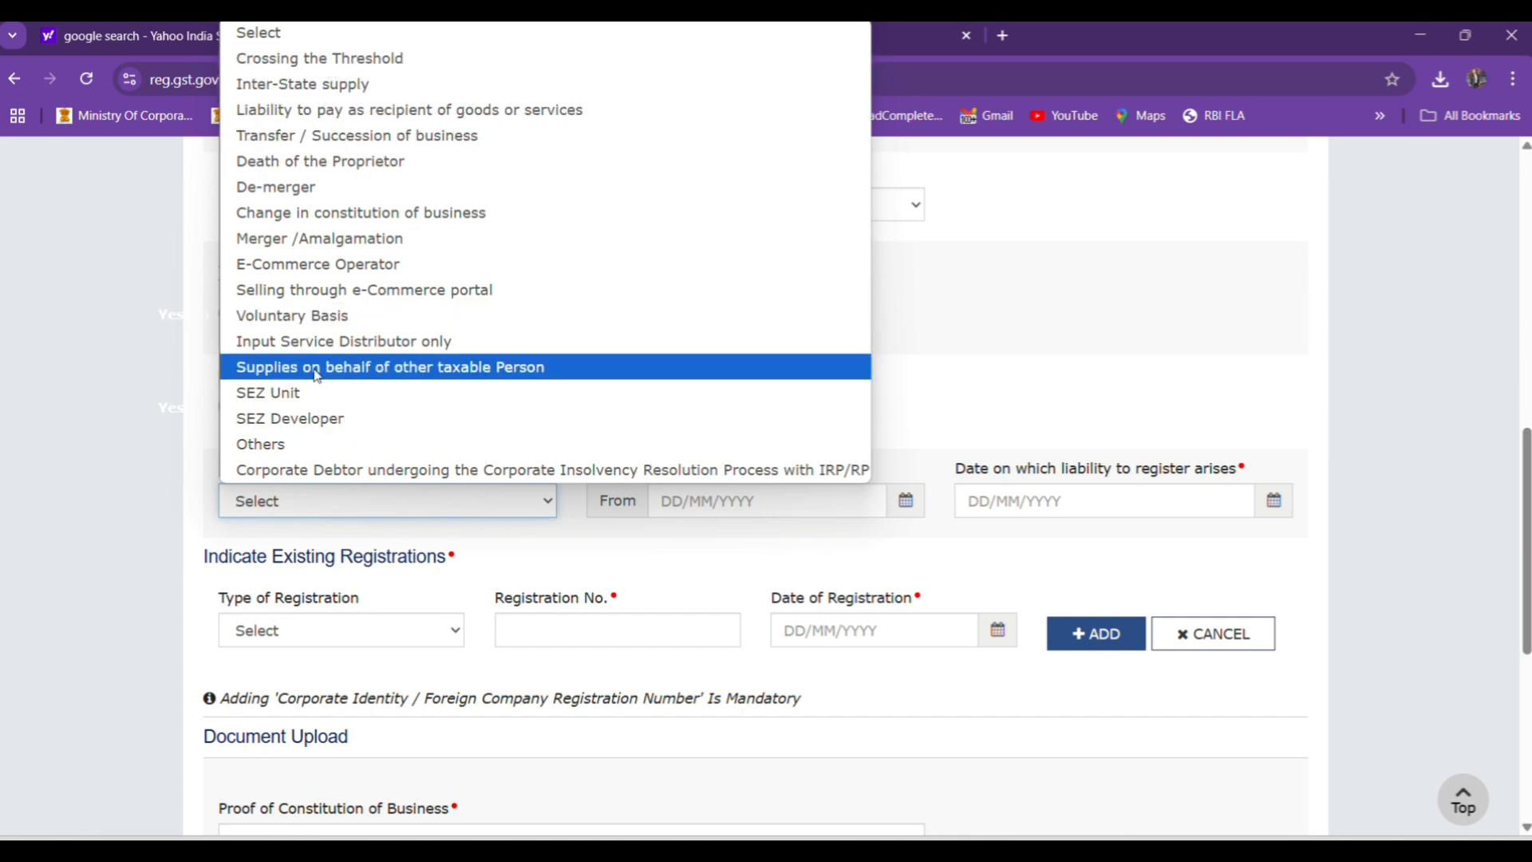
pyautogui.click(314, 322)
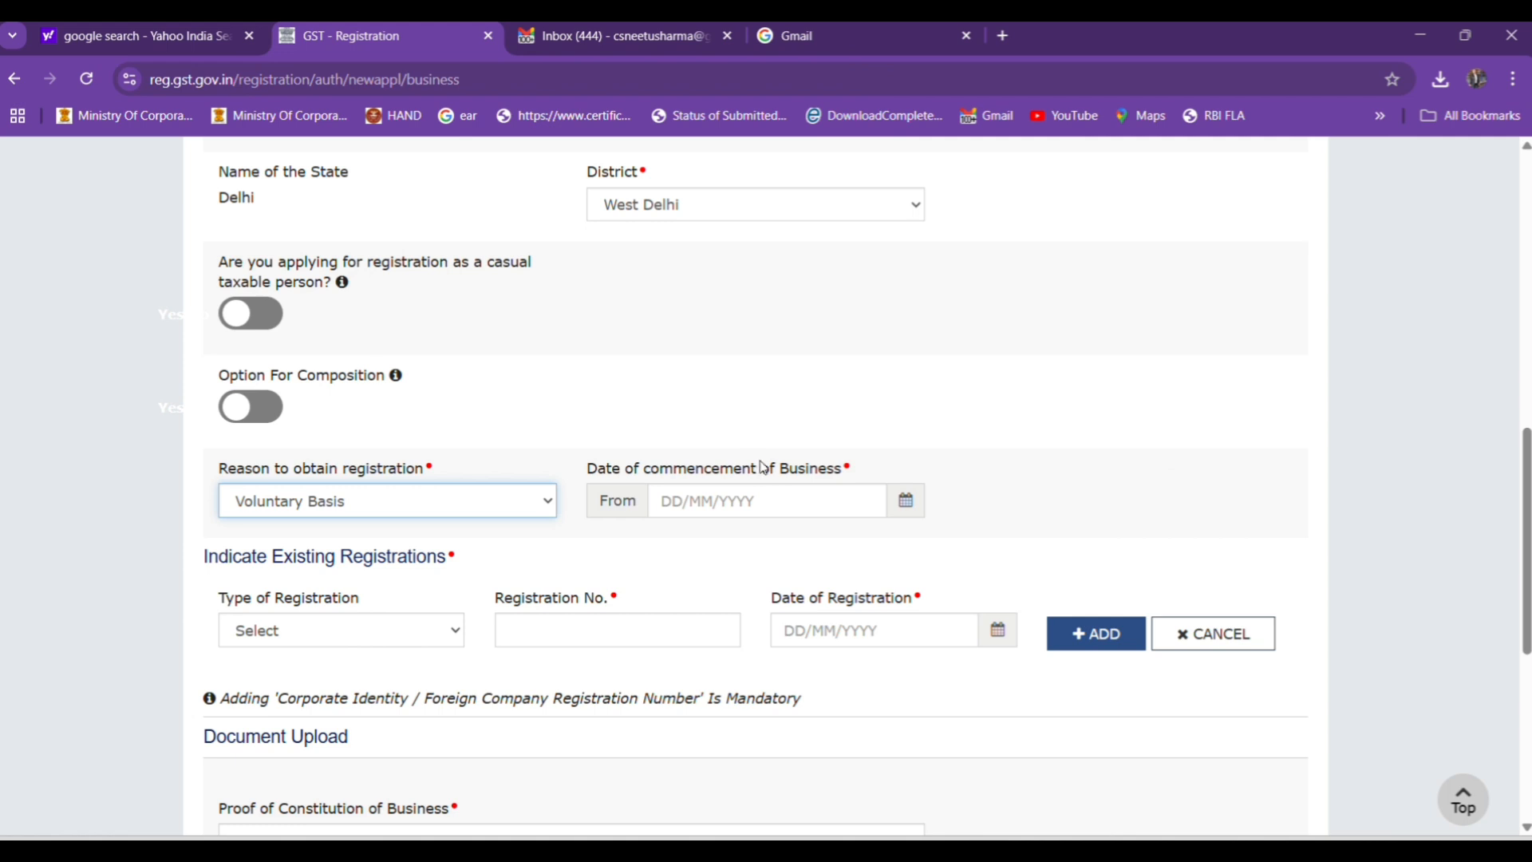
pyautogui.click(771, 423)
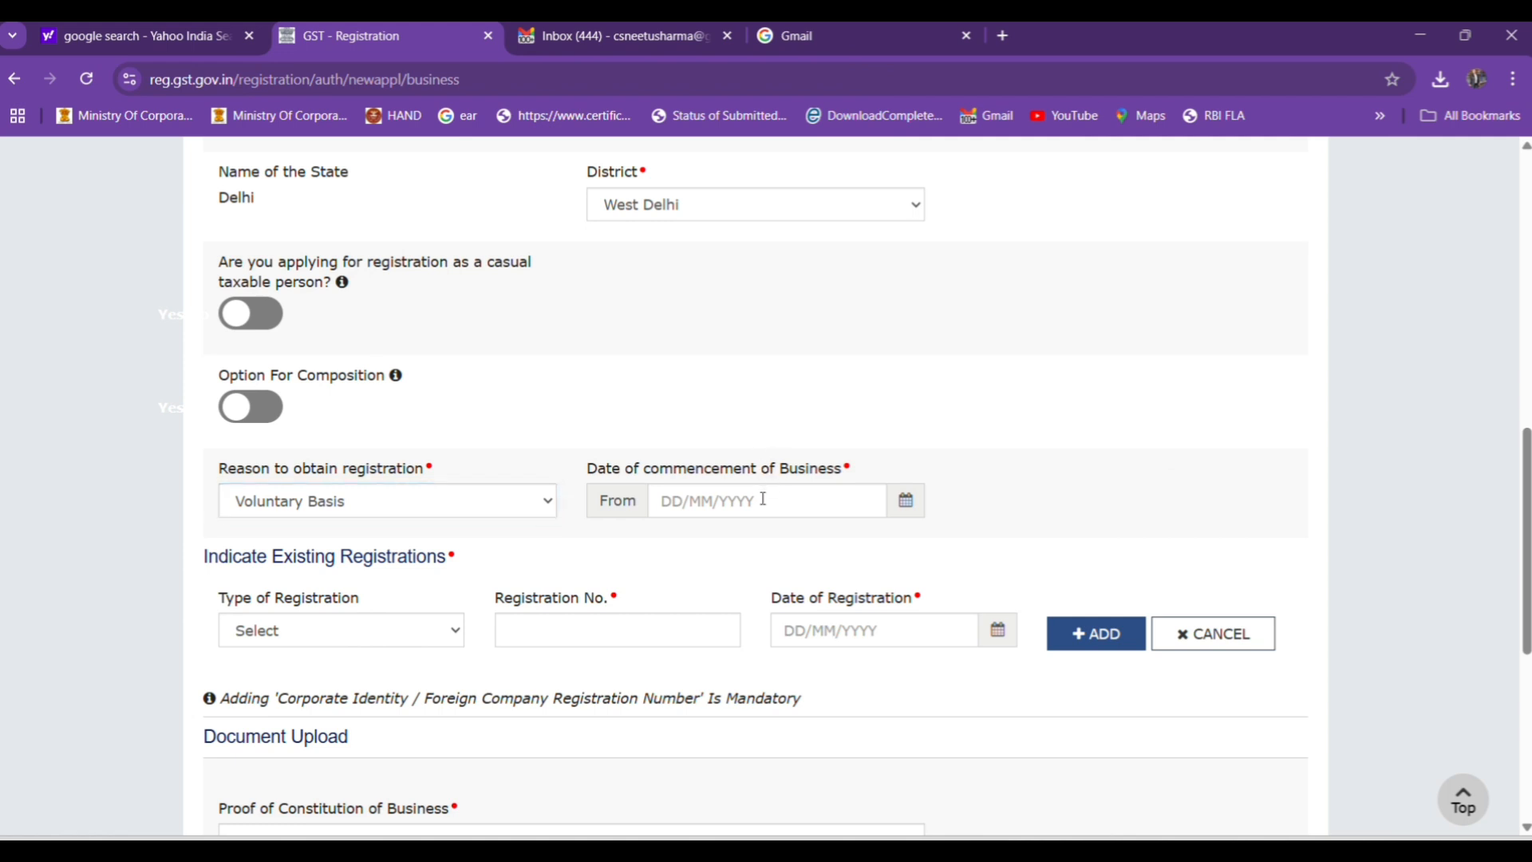
# Set the date of commencement of business to 12/10/2023.
pyautogui.click(763, 499)
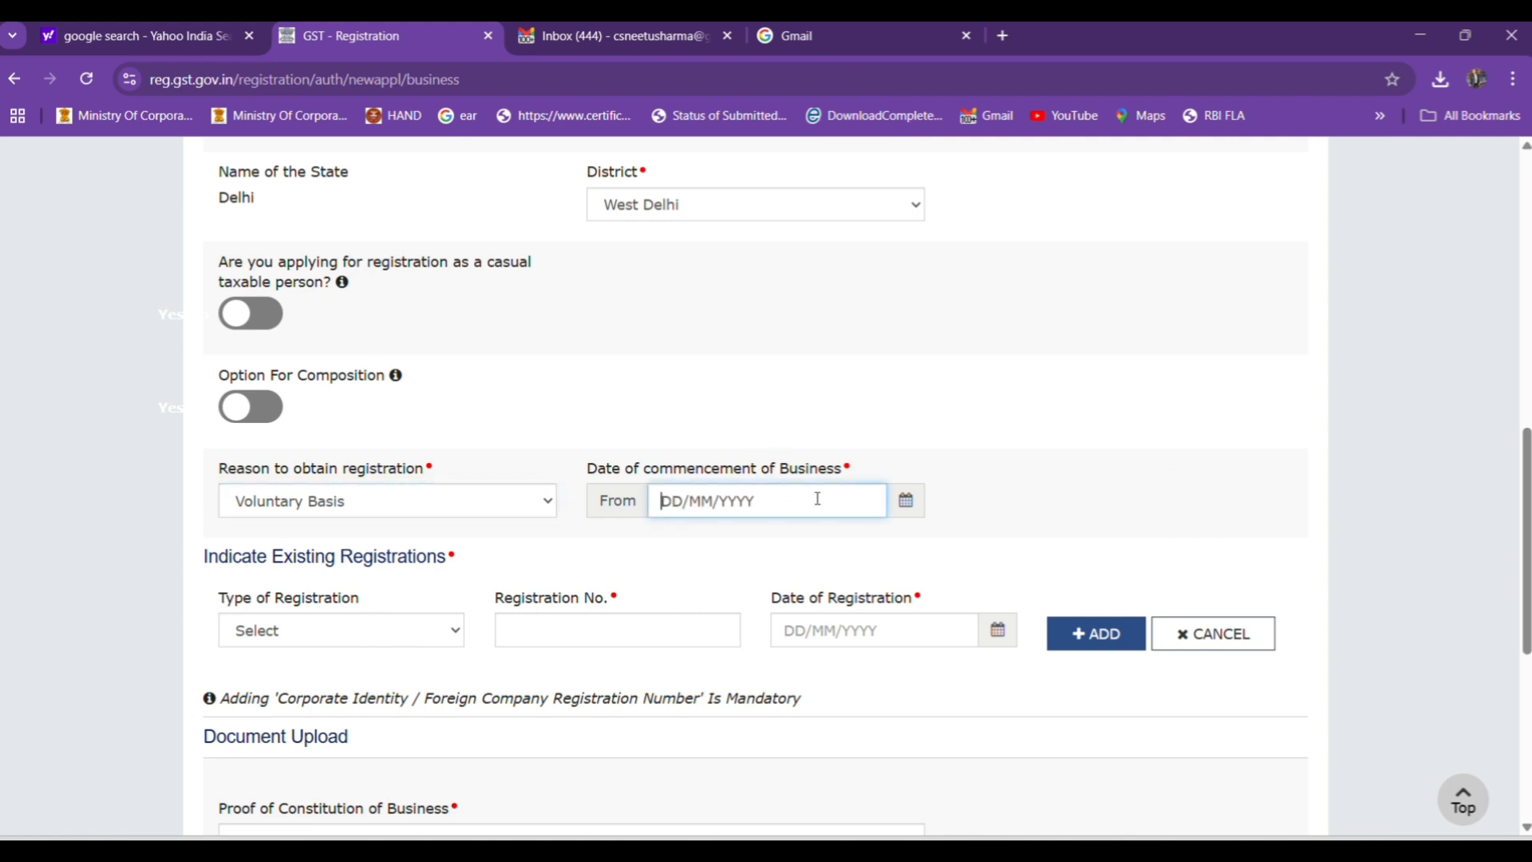
pyautogui.click(907, 503)
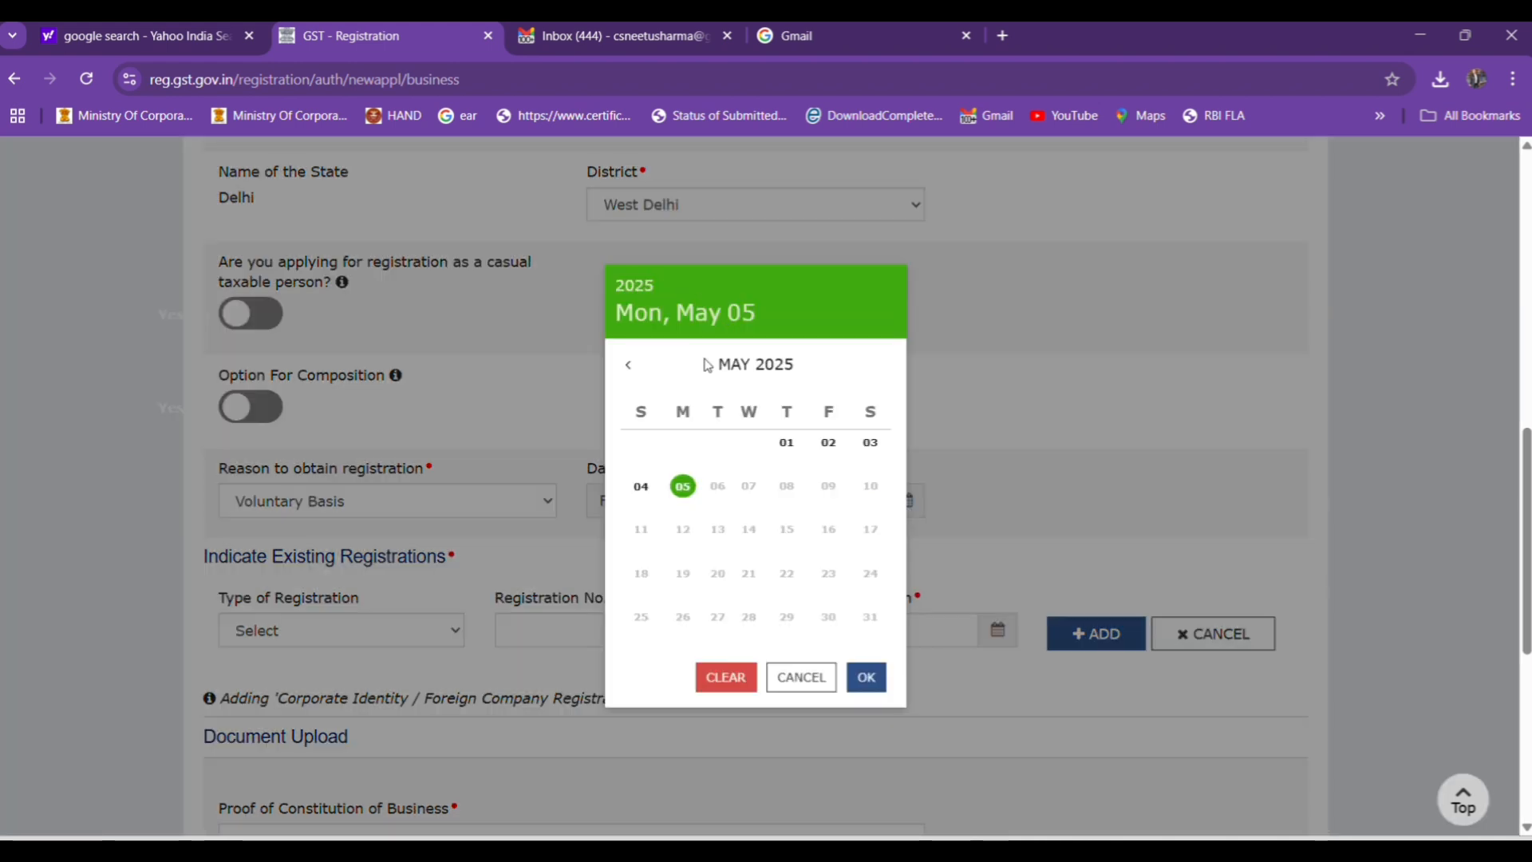
pyautogui.press('Escape')
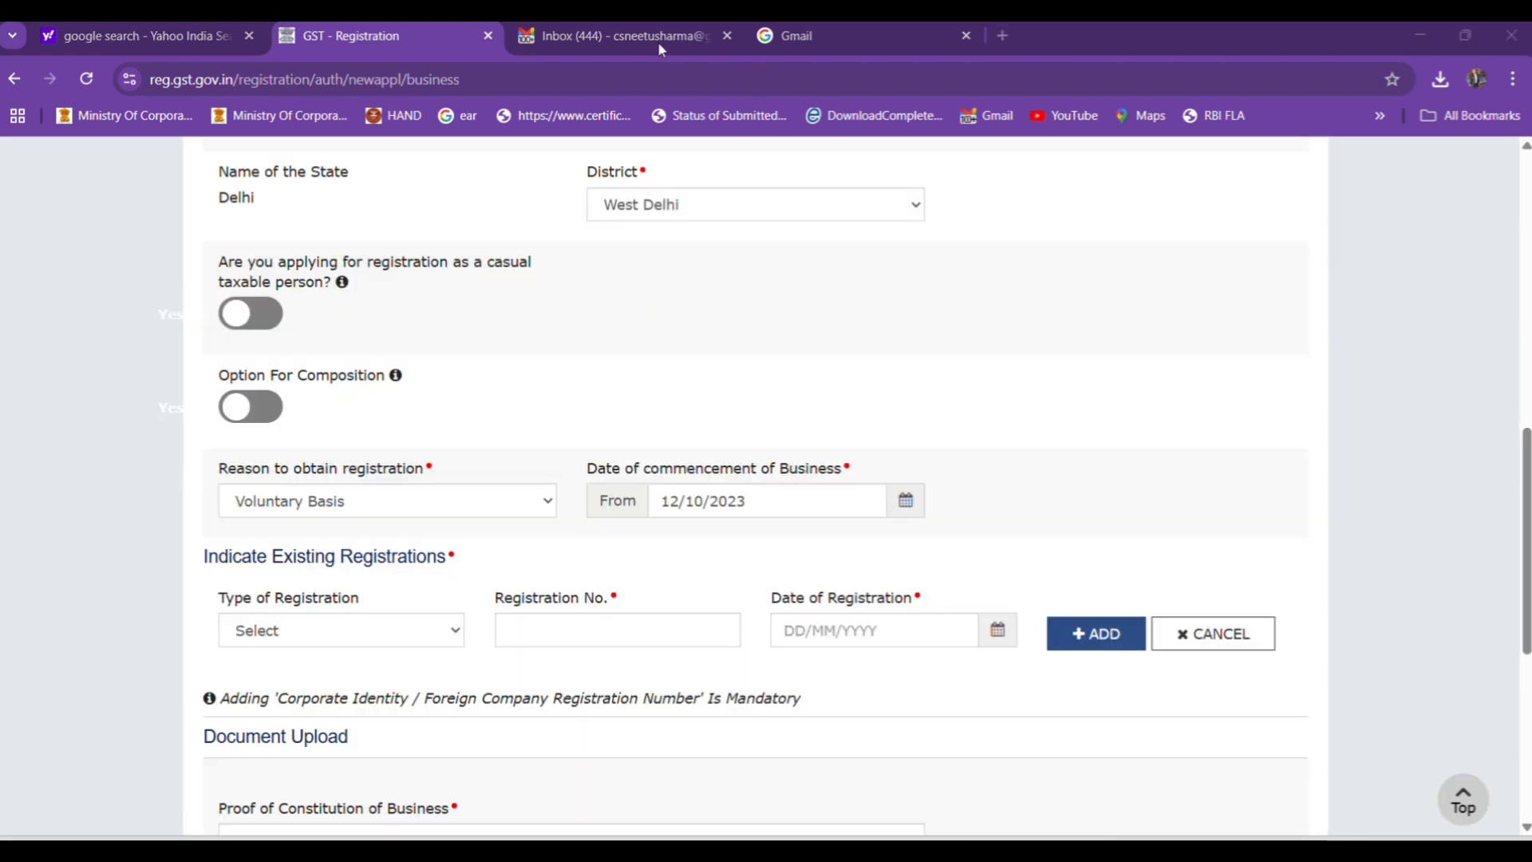
# Add an existing registration of type Corporate Identity Number / Foreign Company Registration Number, entering the company's registration number and date 12/10/2023.
pyautogui.click(317, 639)
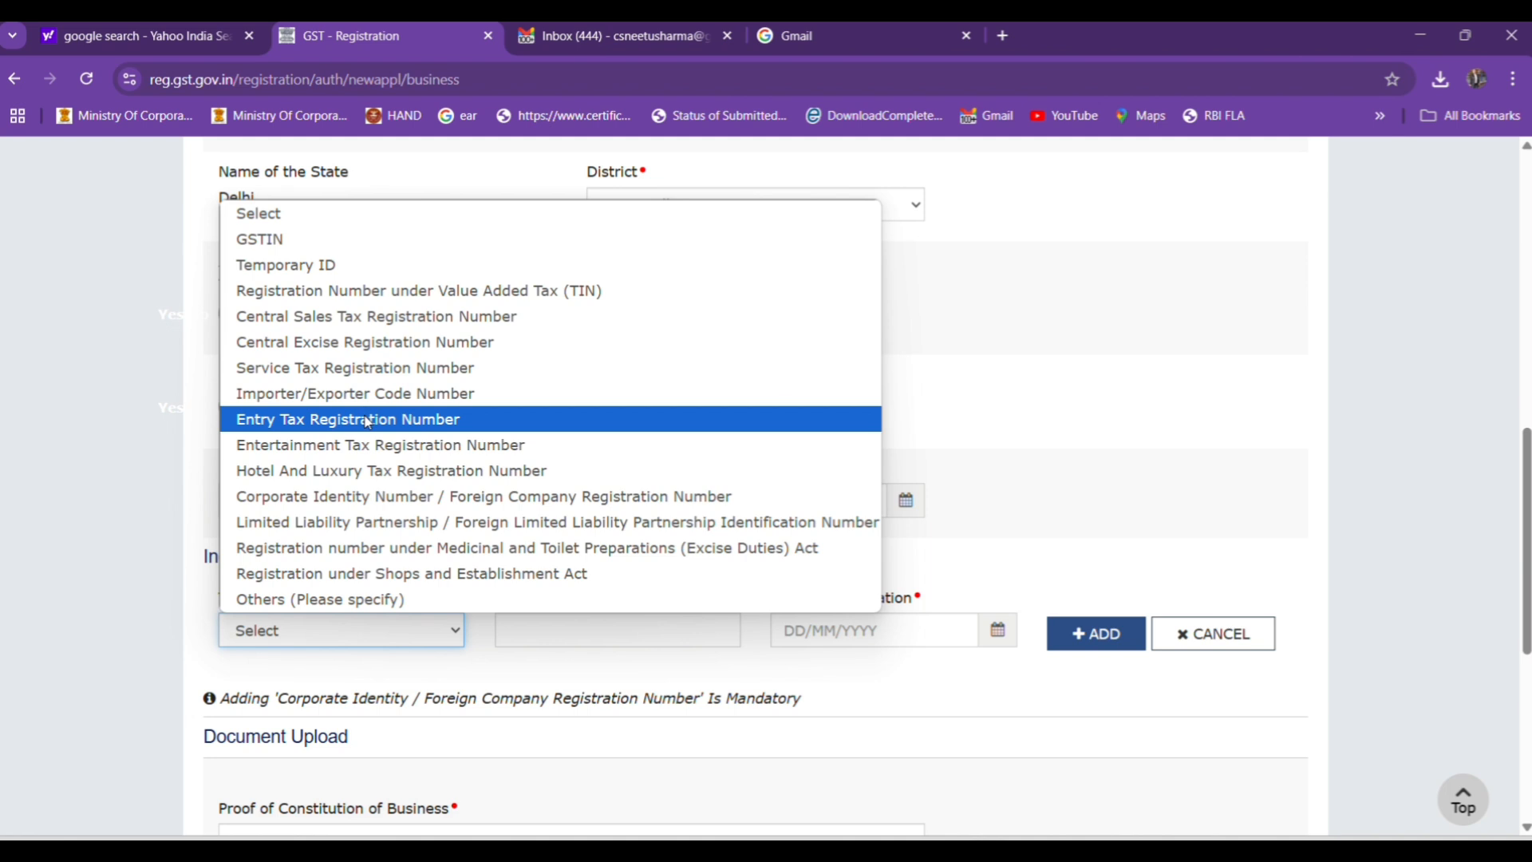
pyautogui.click(334, 498)
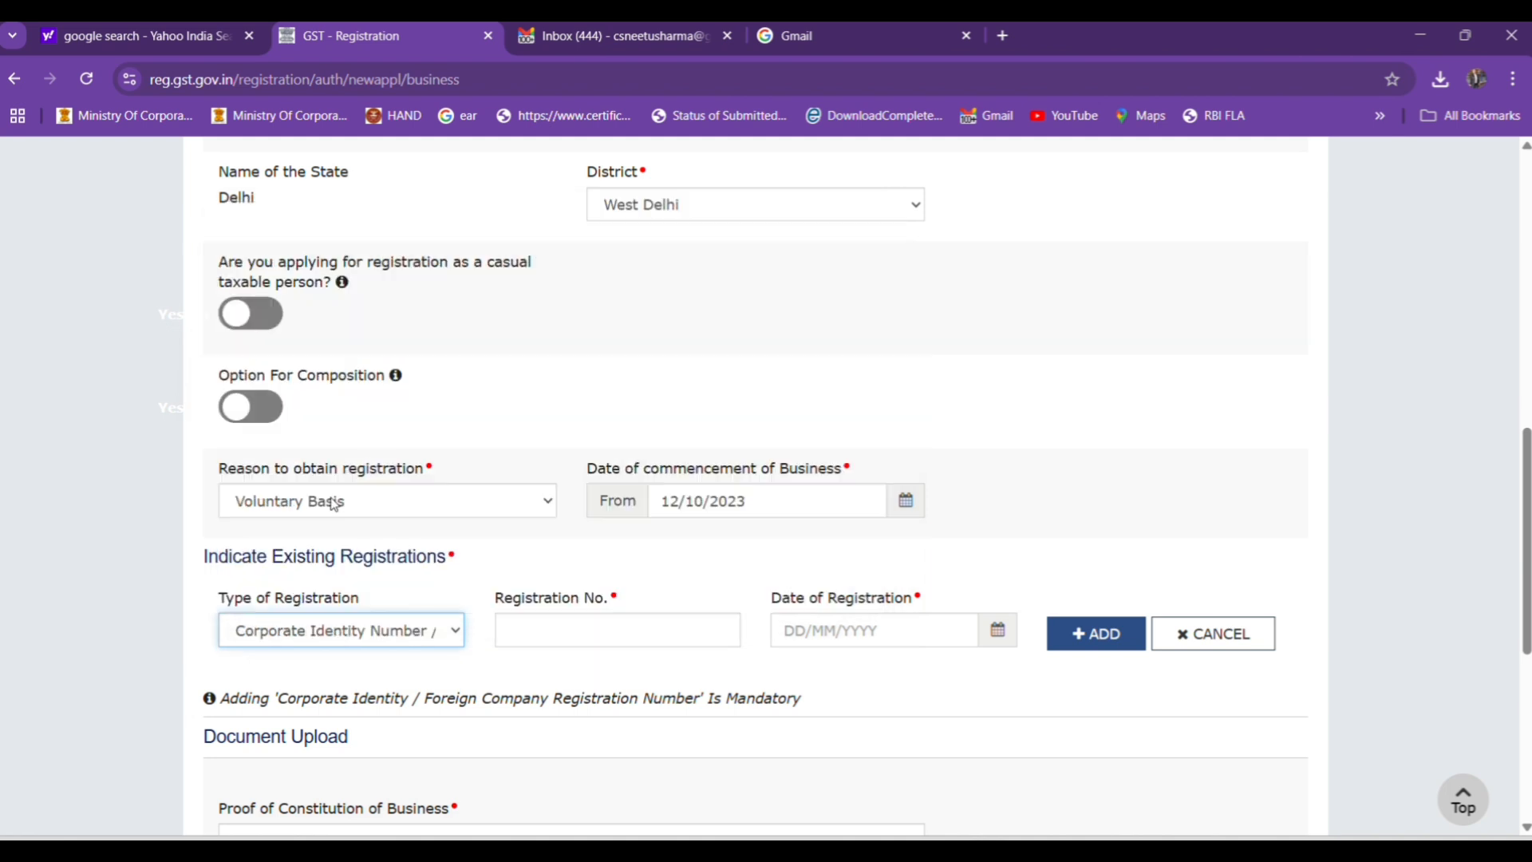
pyautogui.click(535, 629)
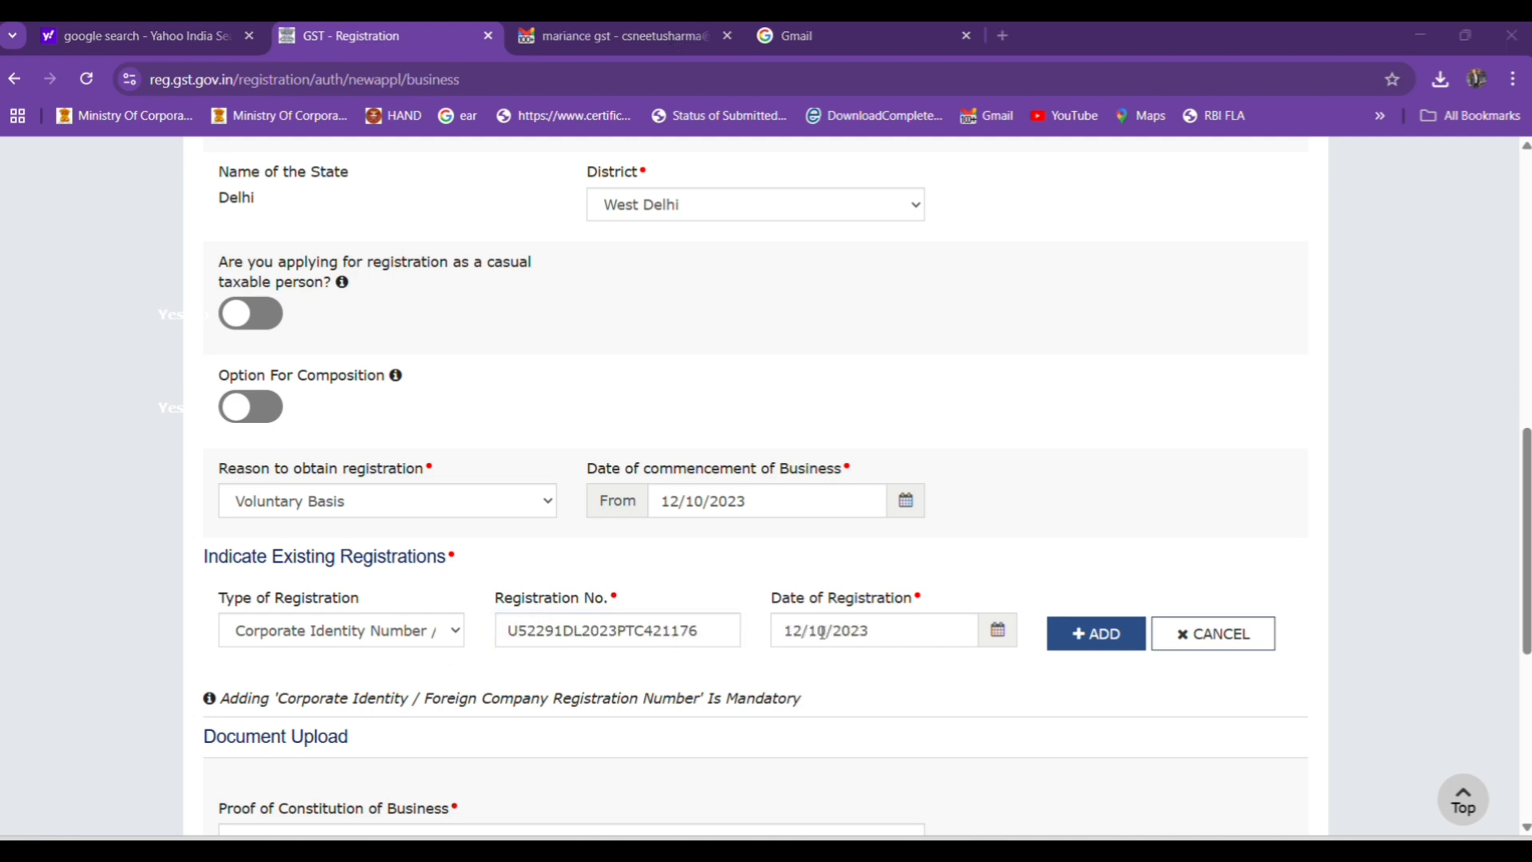
pyautogui.click(1112, 636)
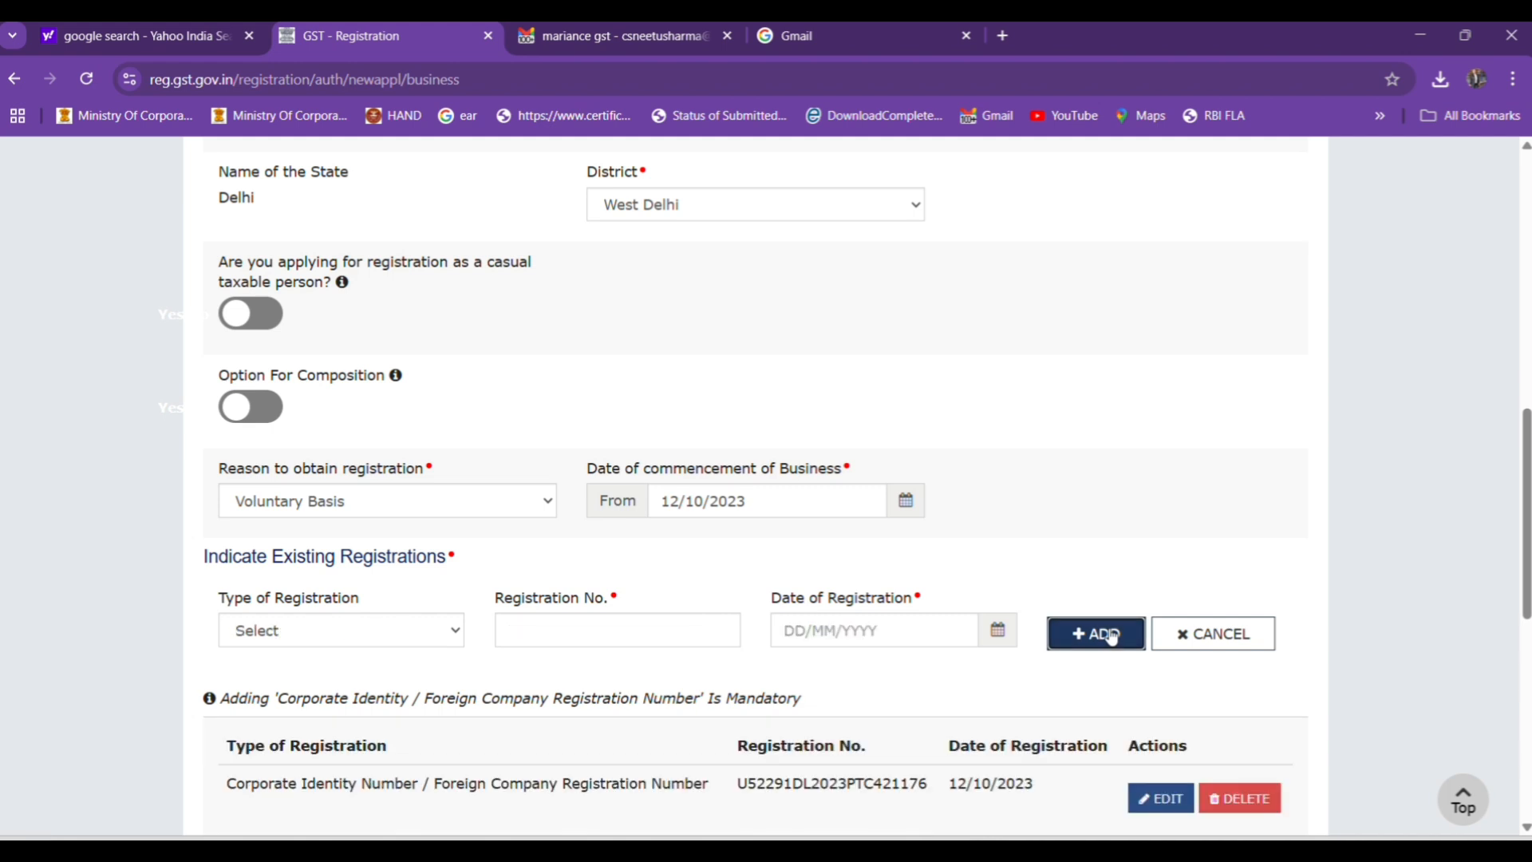
# Upload the Certificate of Incorporation as proof of constitution of business and save the business details.
pyautogui.scroll(-8, 1527, 502)
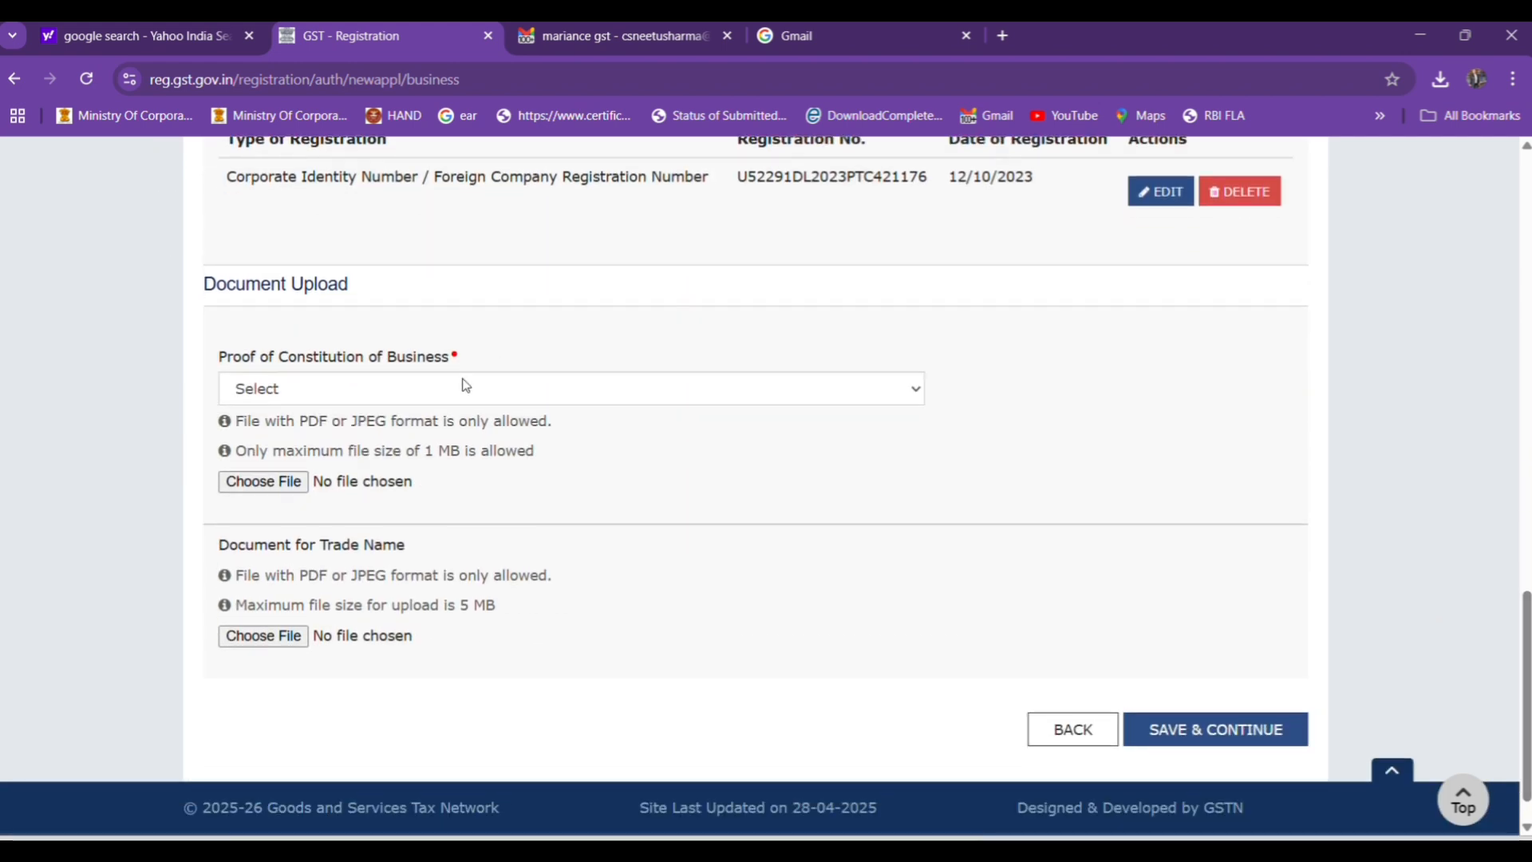
pyautogui.click(381, 385)
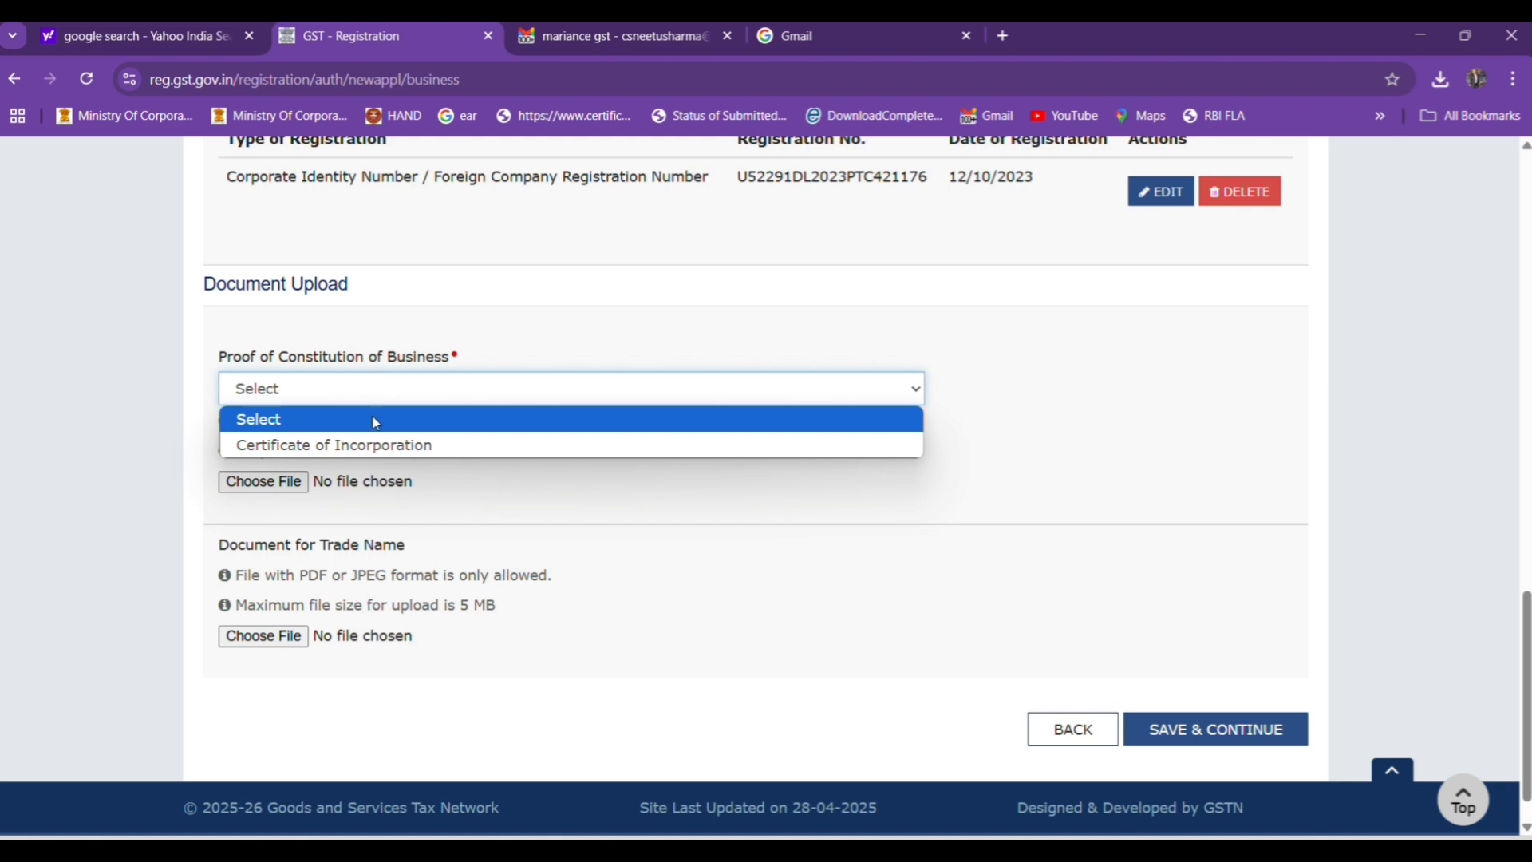
pyautogui.click(373, 446)
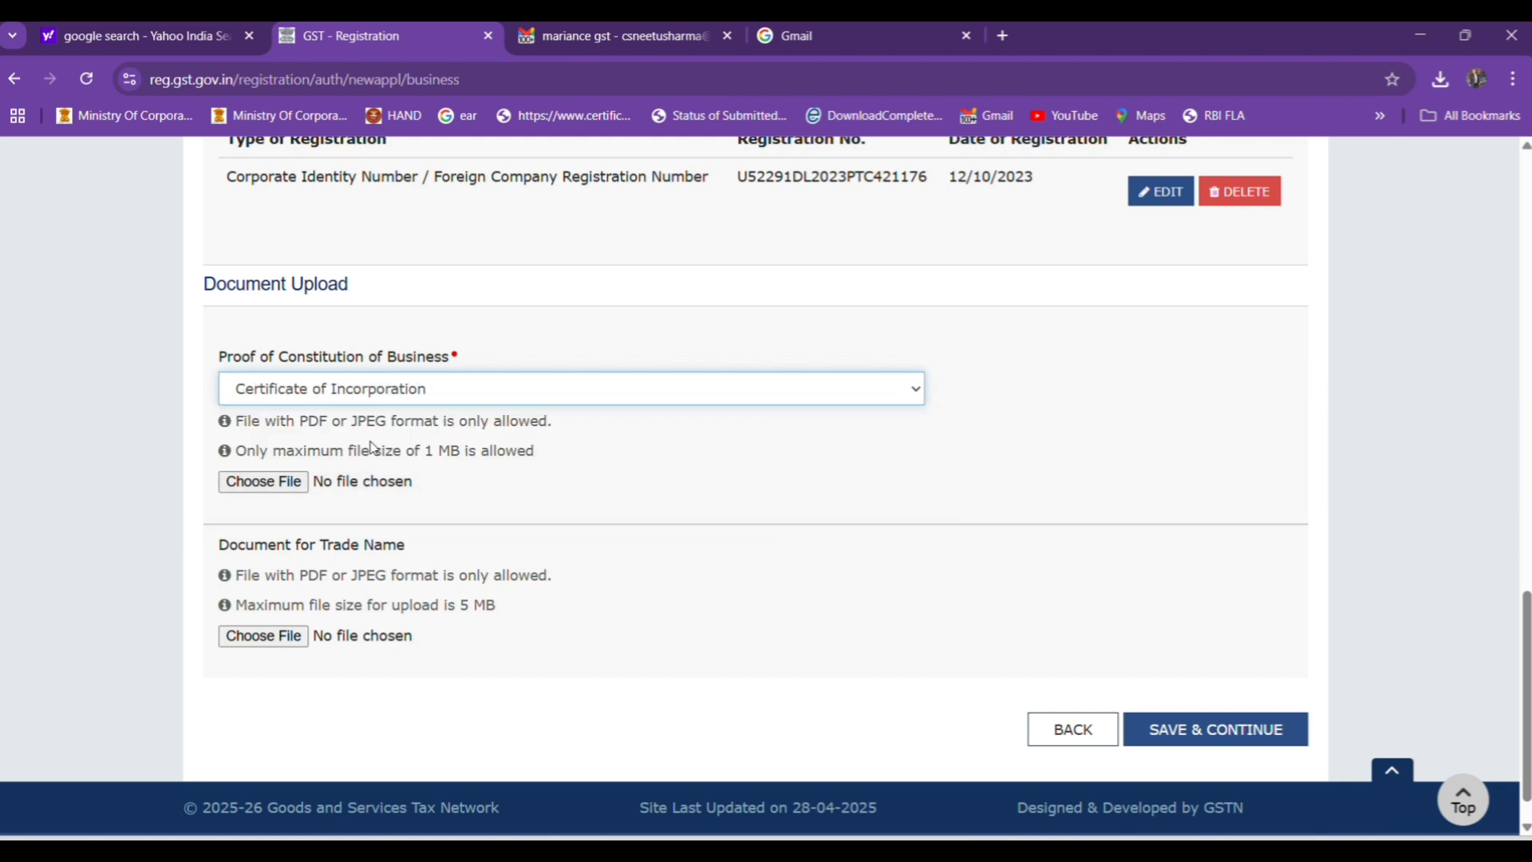
pyautogui.click(725, 530)
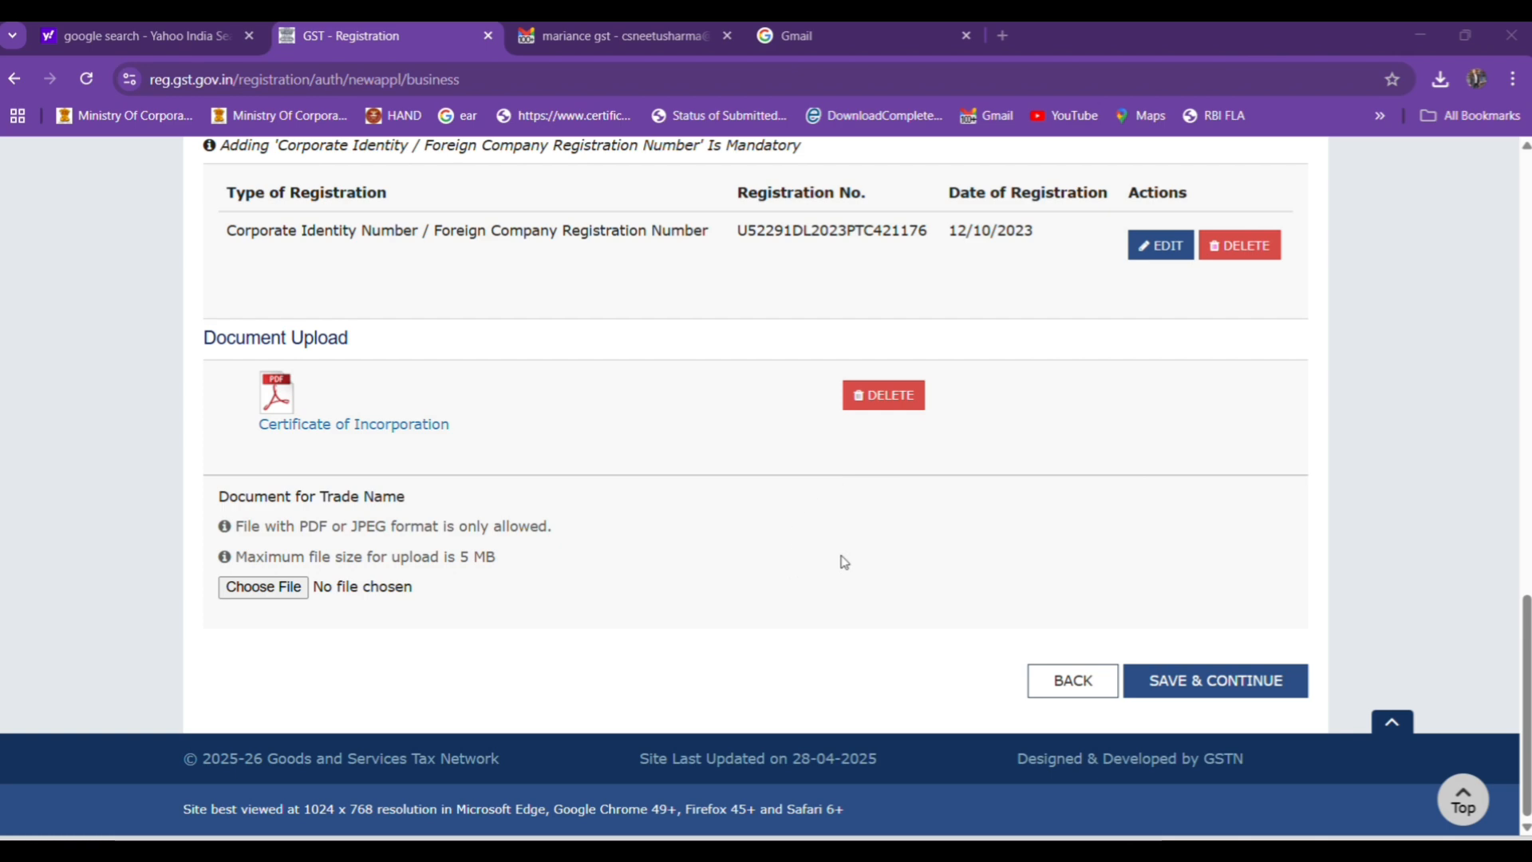
pyautogui.click(1184, 685)
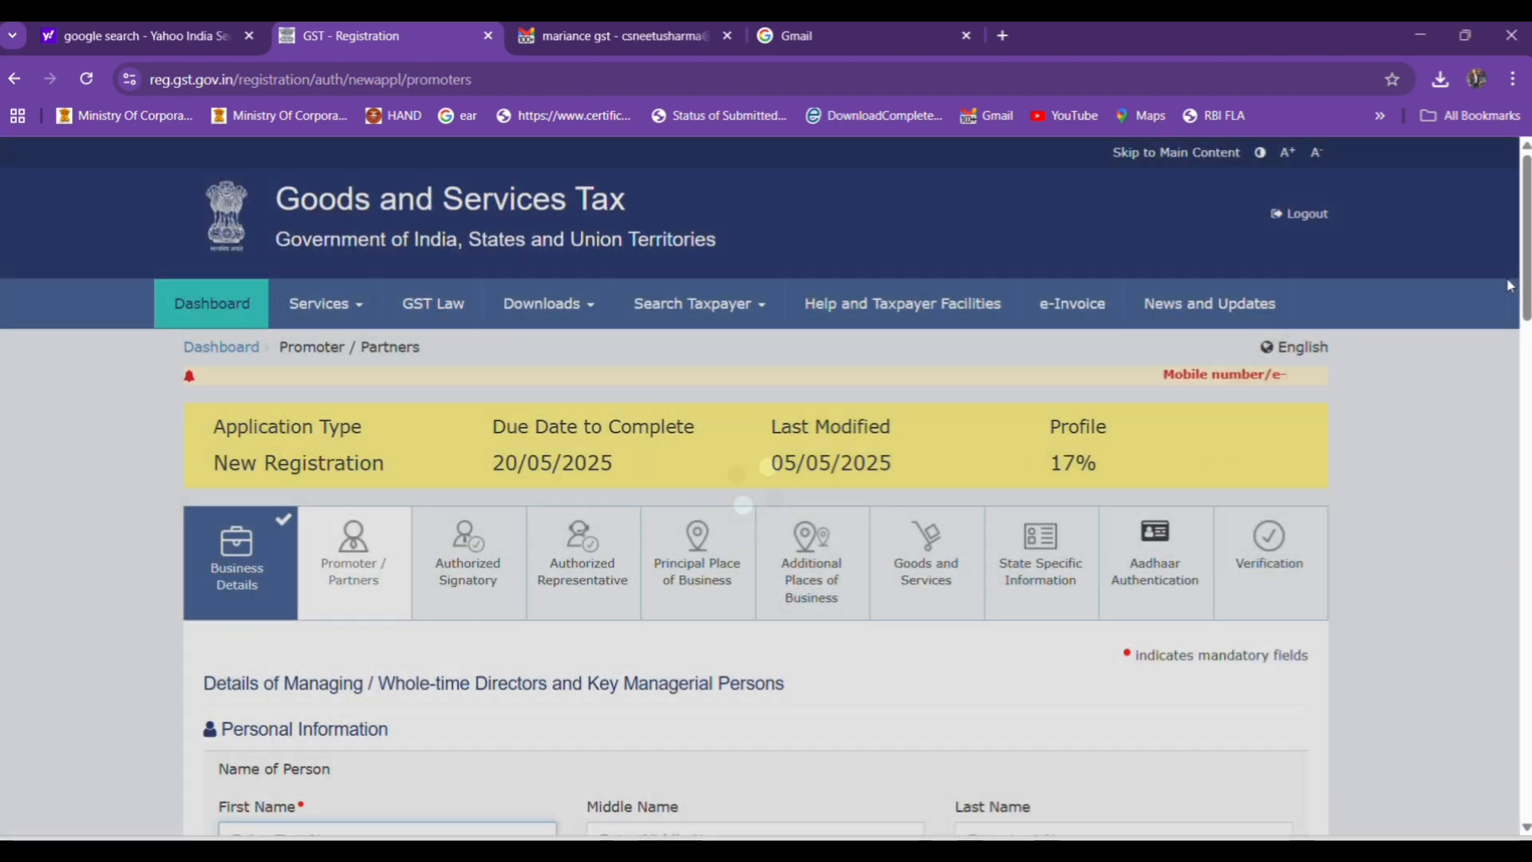
# Fill in the director's personal details, gender Female, designation DIRECTOR, Director Identification Number, PAN and residential address.
pyautogui.scroll(-3, 1525, 255)
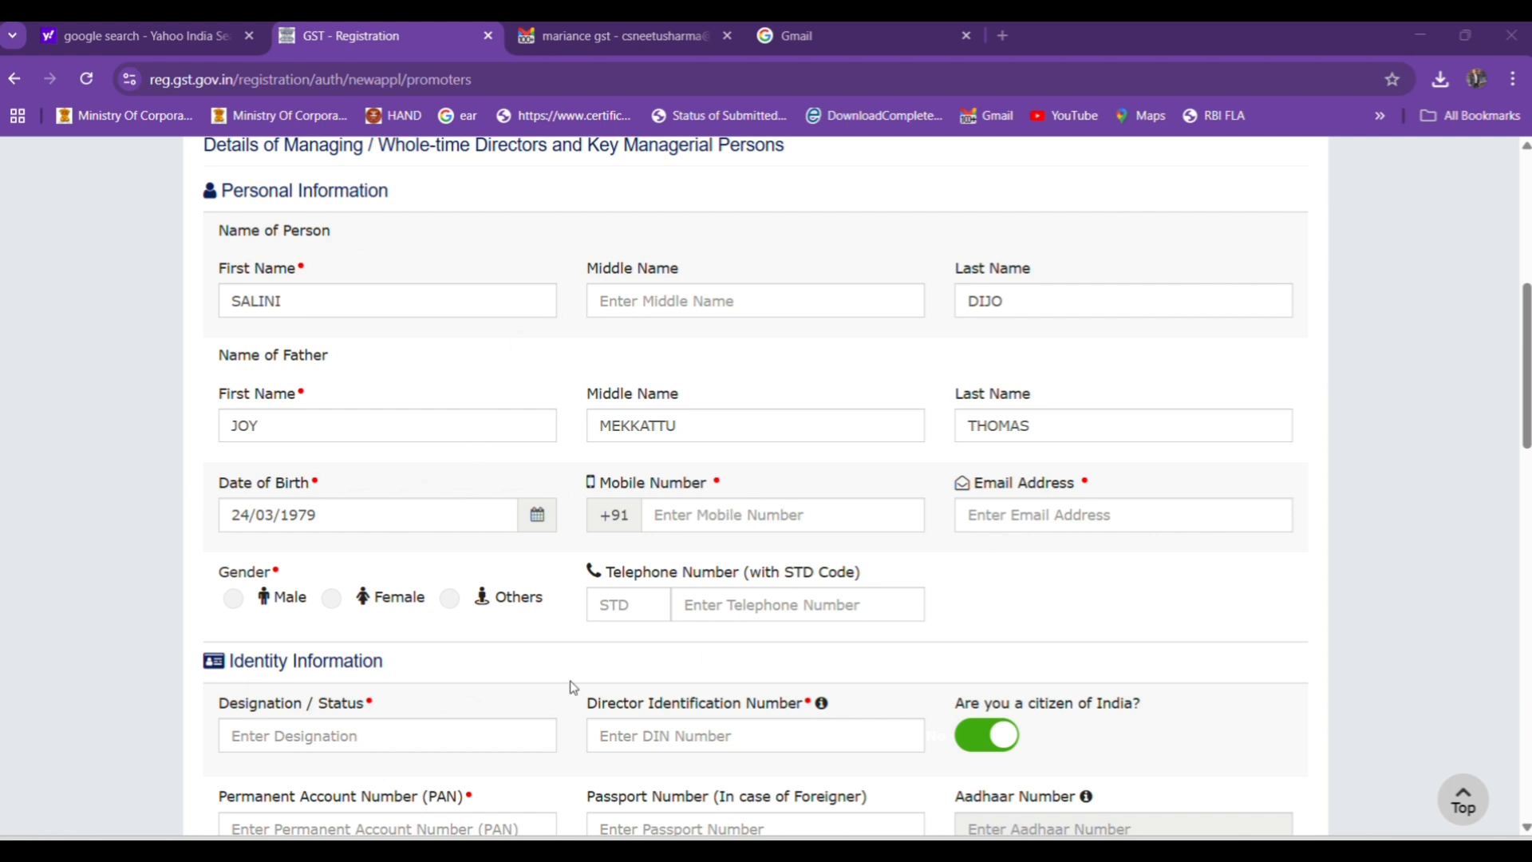
pyautogui.click(332, 598)
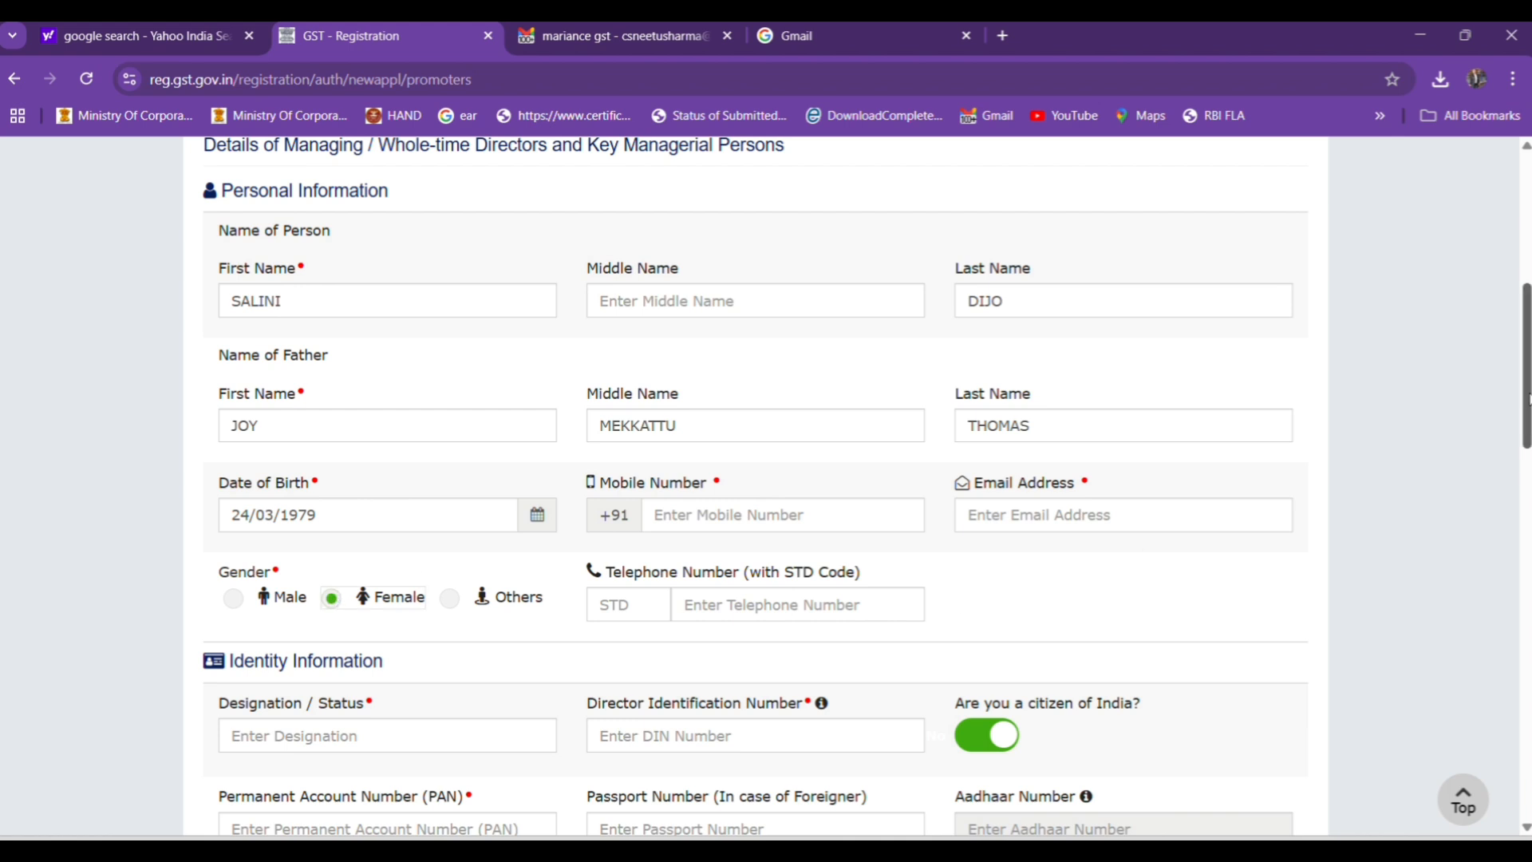
pyautogui.scroll(-1, 1529, 399)
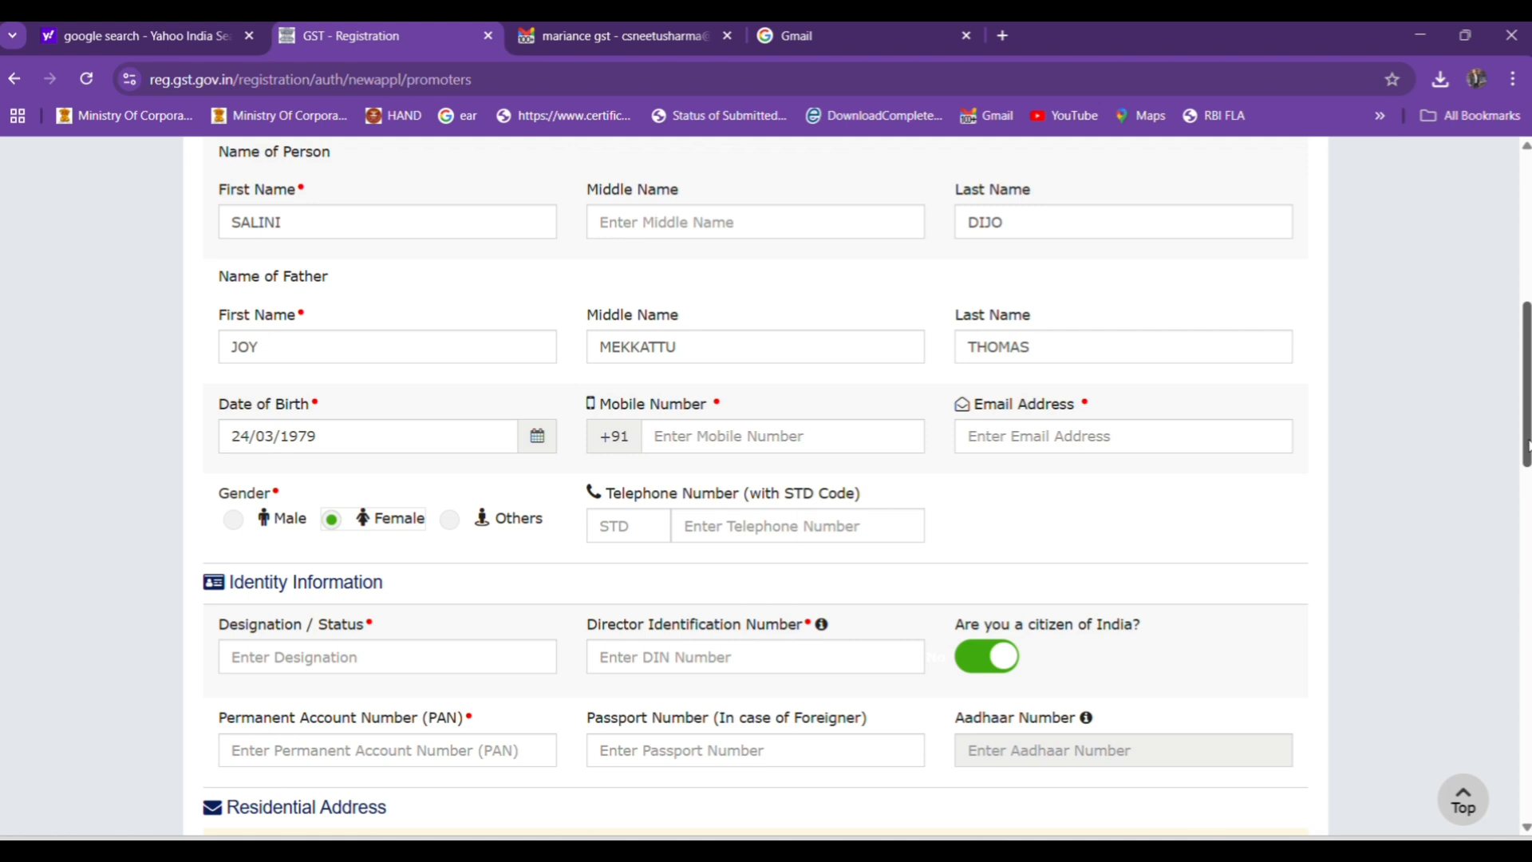
pyautogui.scroll(-4, 1528, 444)
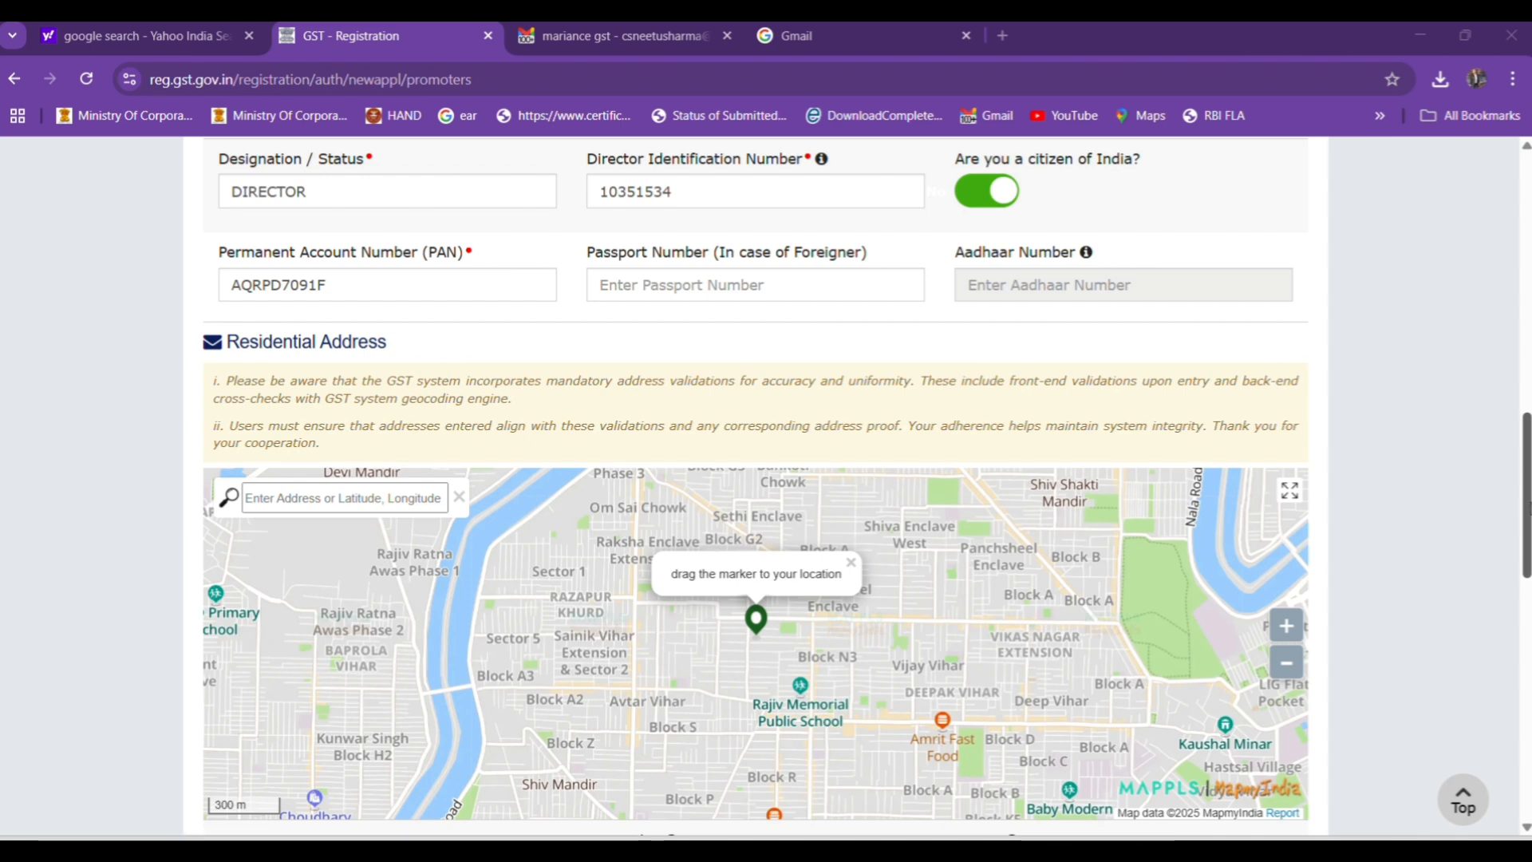
pyautogui.moveTo(1526, 506); pyautogui.dragTo(1527, 683)
pyautogui.scroll(-3, 604, 629)
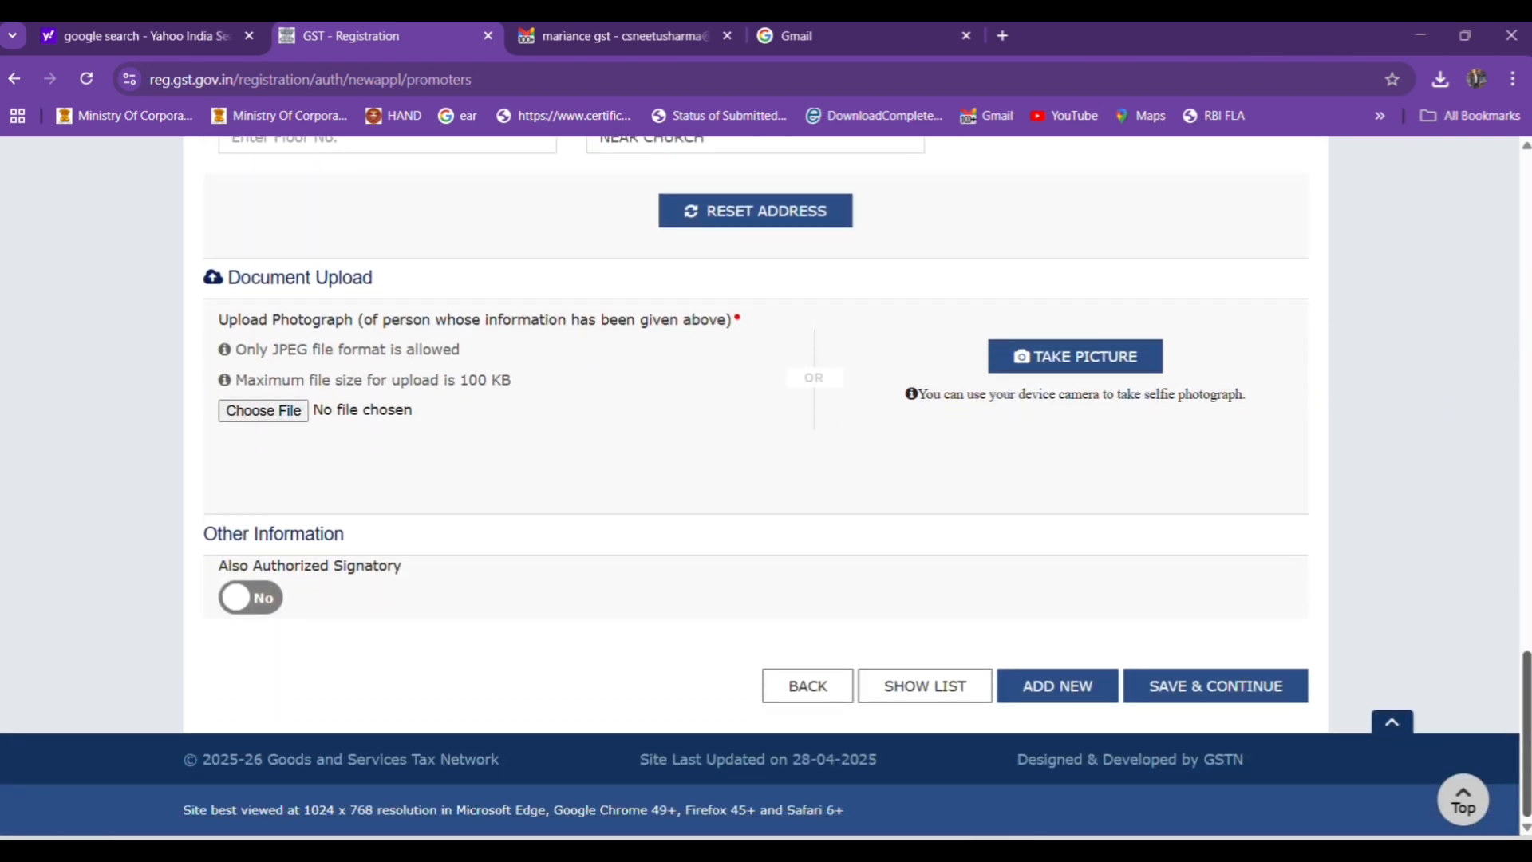
# Upload the director's JPG photograph from the Mariance gst folder.
pyautogui.click(292, 414)
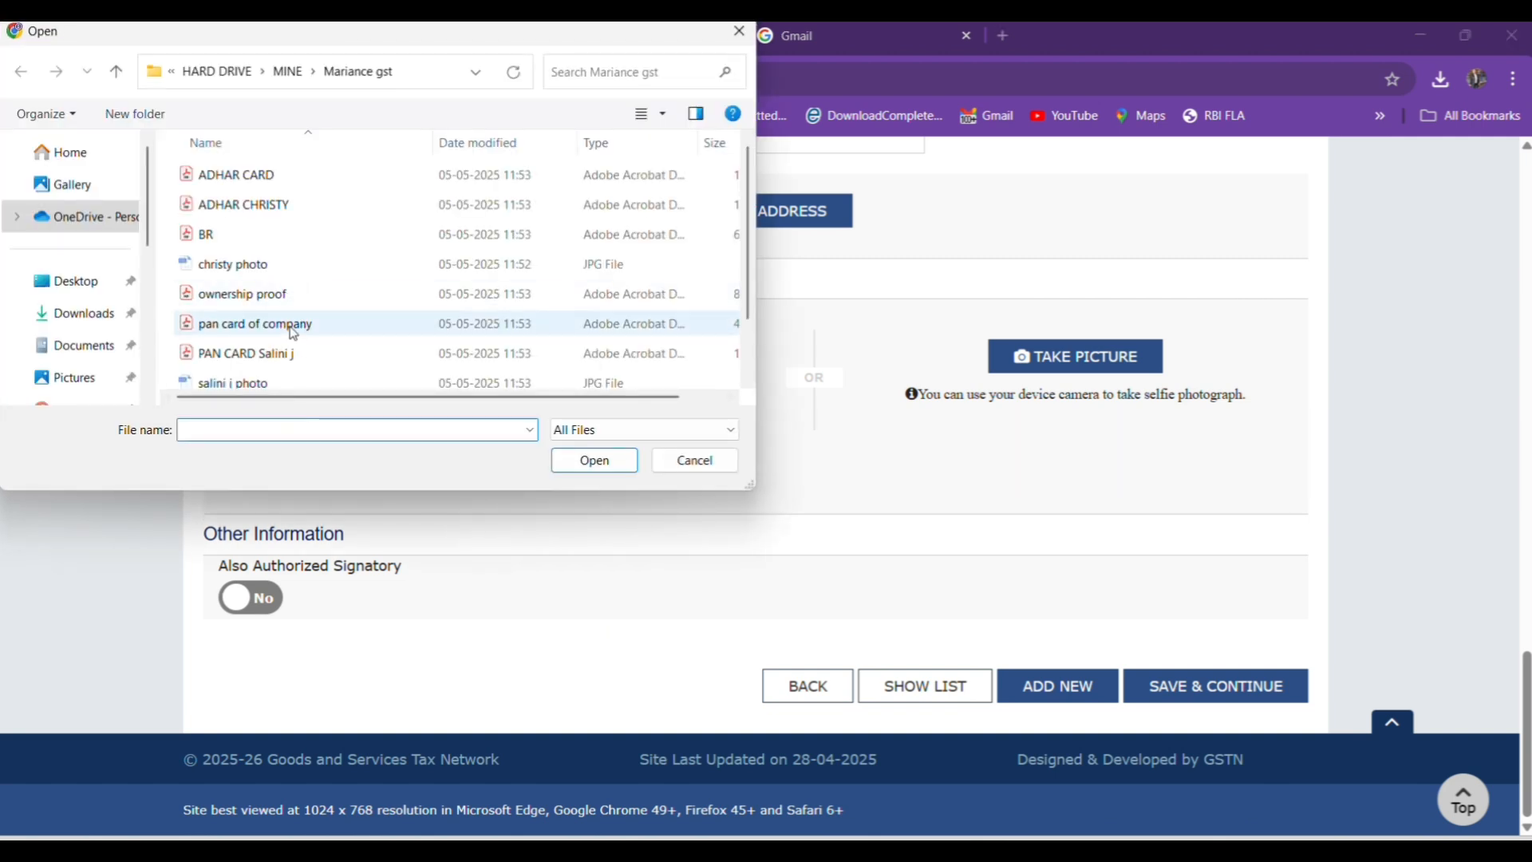
pyautogui.click(275, 385)
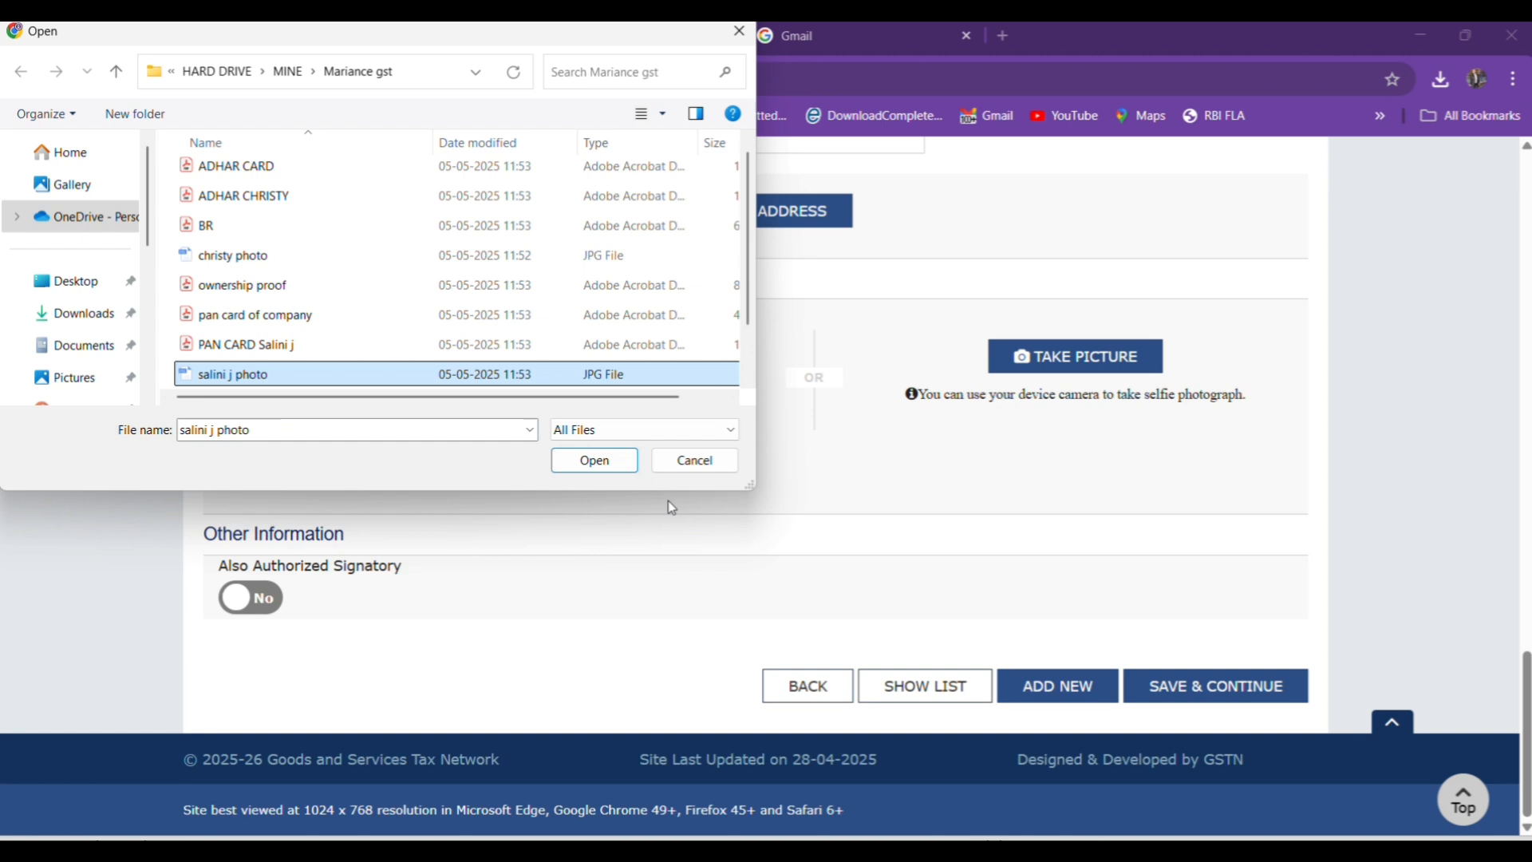
pyautogui.click(609, 466)
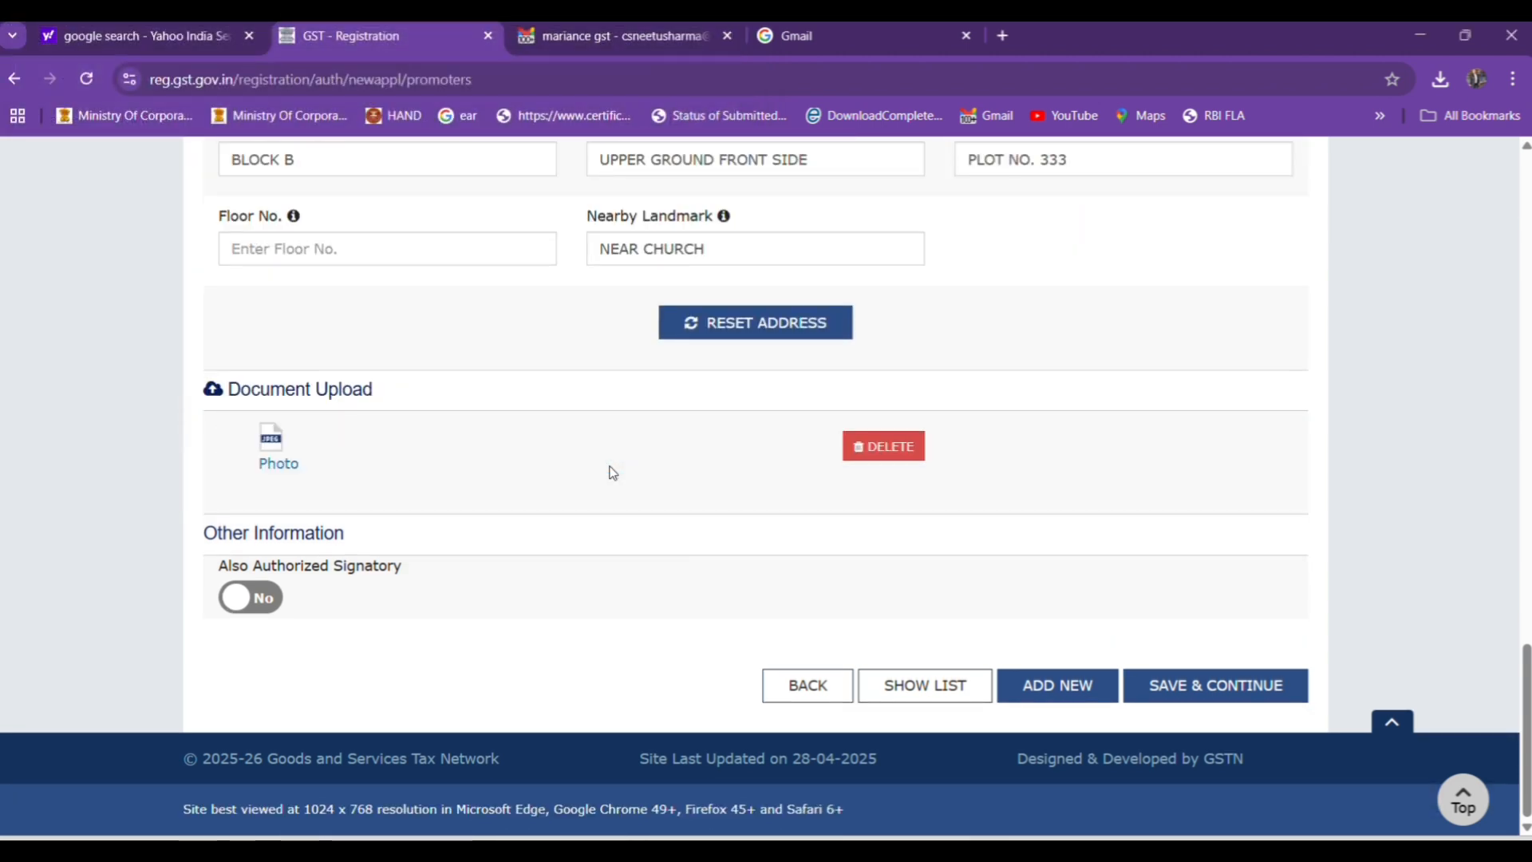
# Mark the director as also Authorized Signatory and save the promoter details, accepting the locality and PIN code mismatch warning.
pyautogui.click(259, 600)
pyautogui.click(1167, 694)
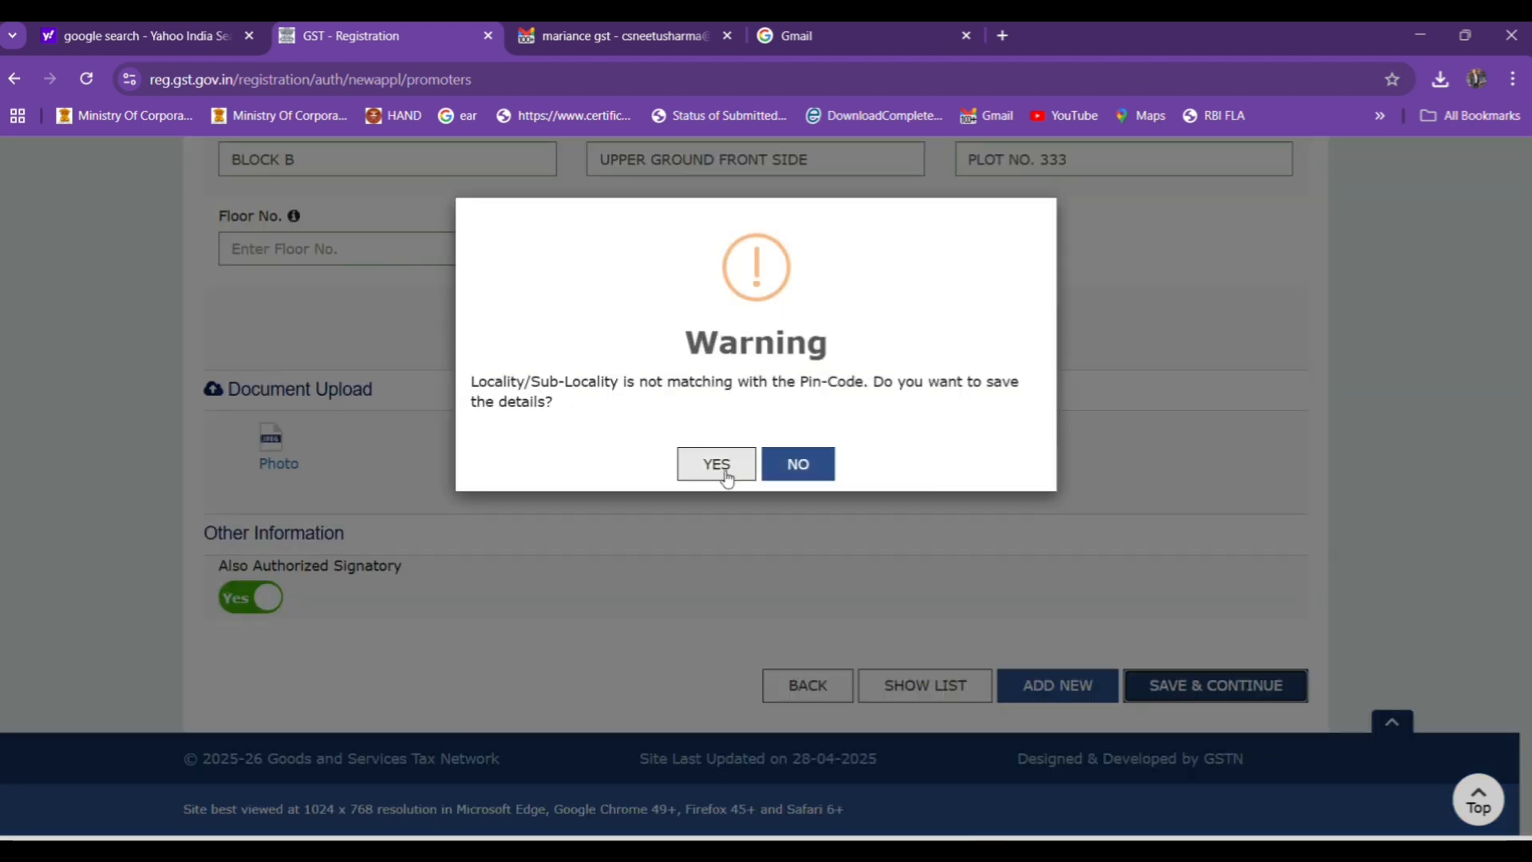
pyautogui.click(707, 473)
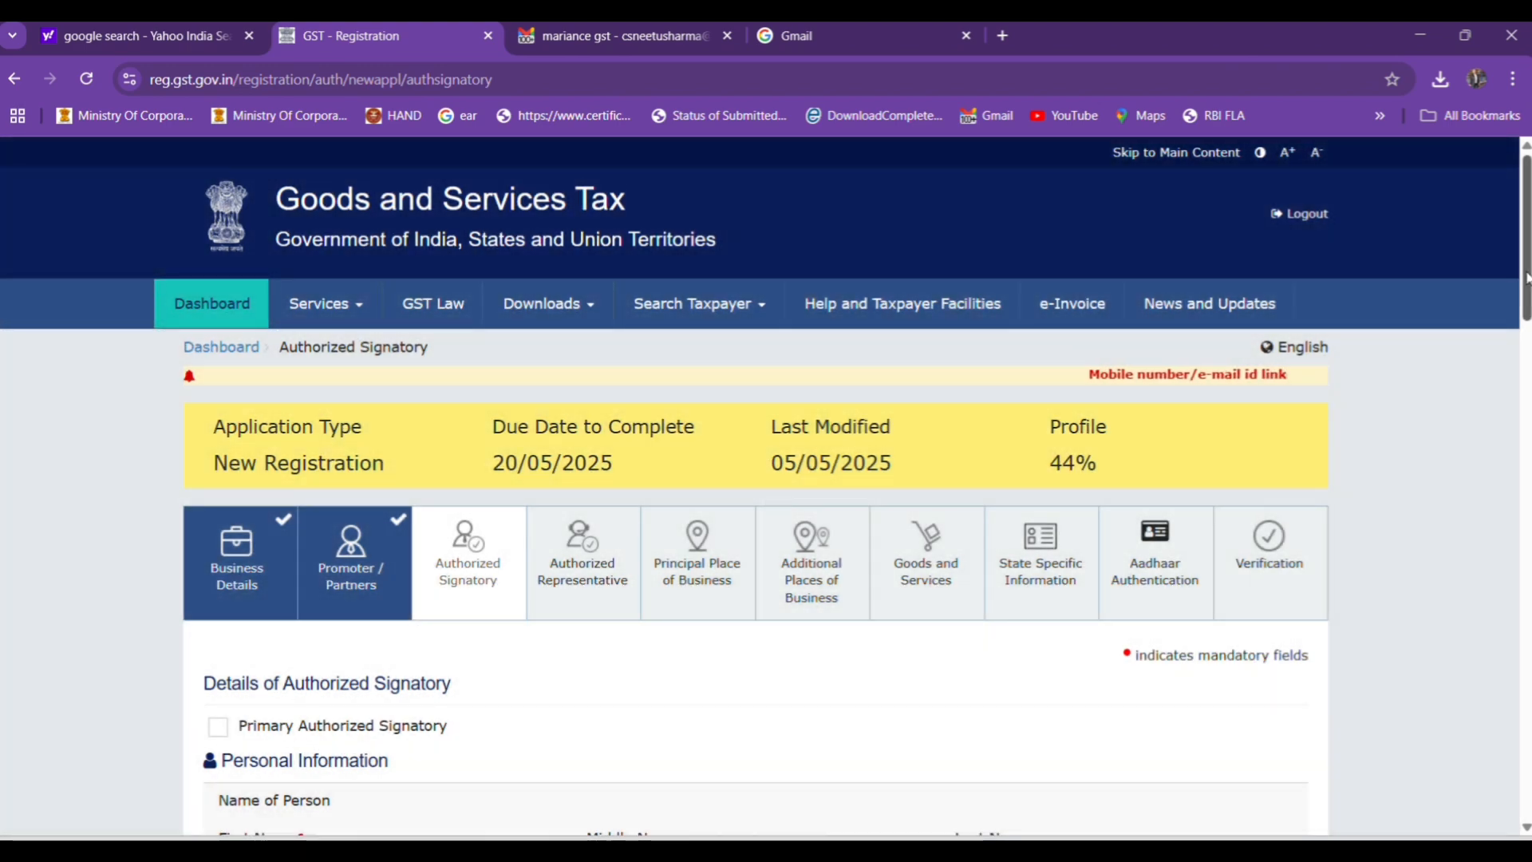
# Return to the promoter details and start a new director entry, accepting the warning to save the current details.
pyautogui.moveTo(1526, 277); pyautogui.dragTo(1526, 784)
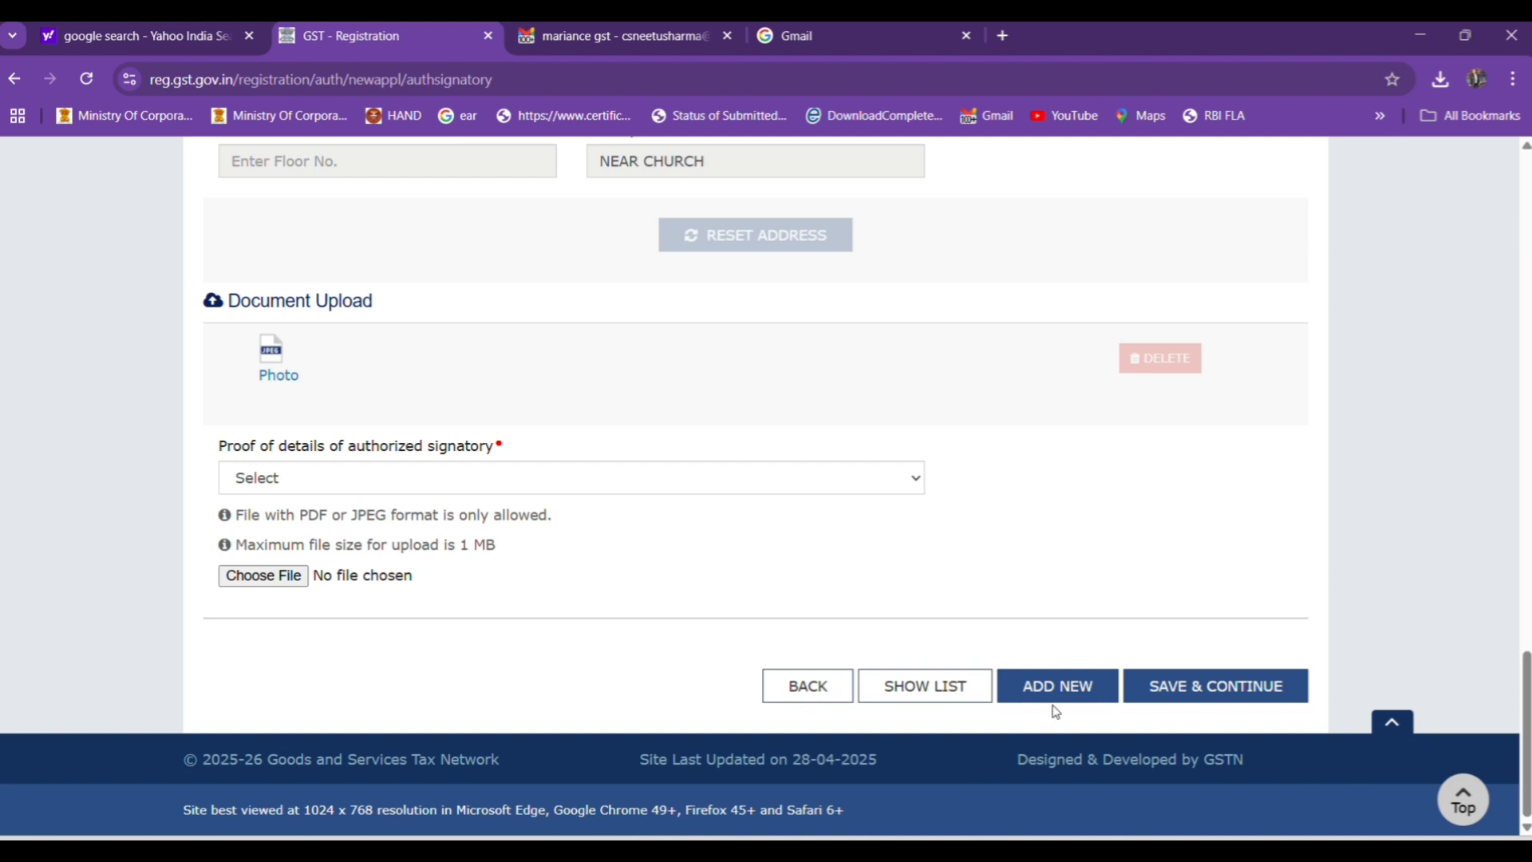
pyautogui.click(1035, 690)
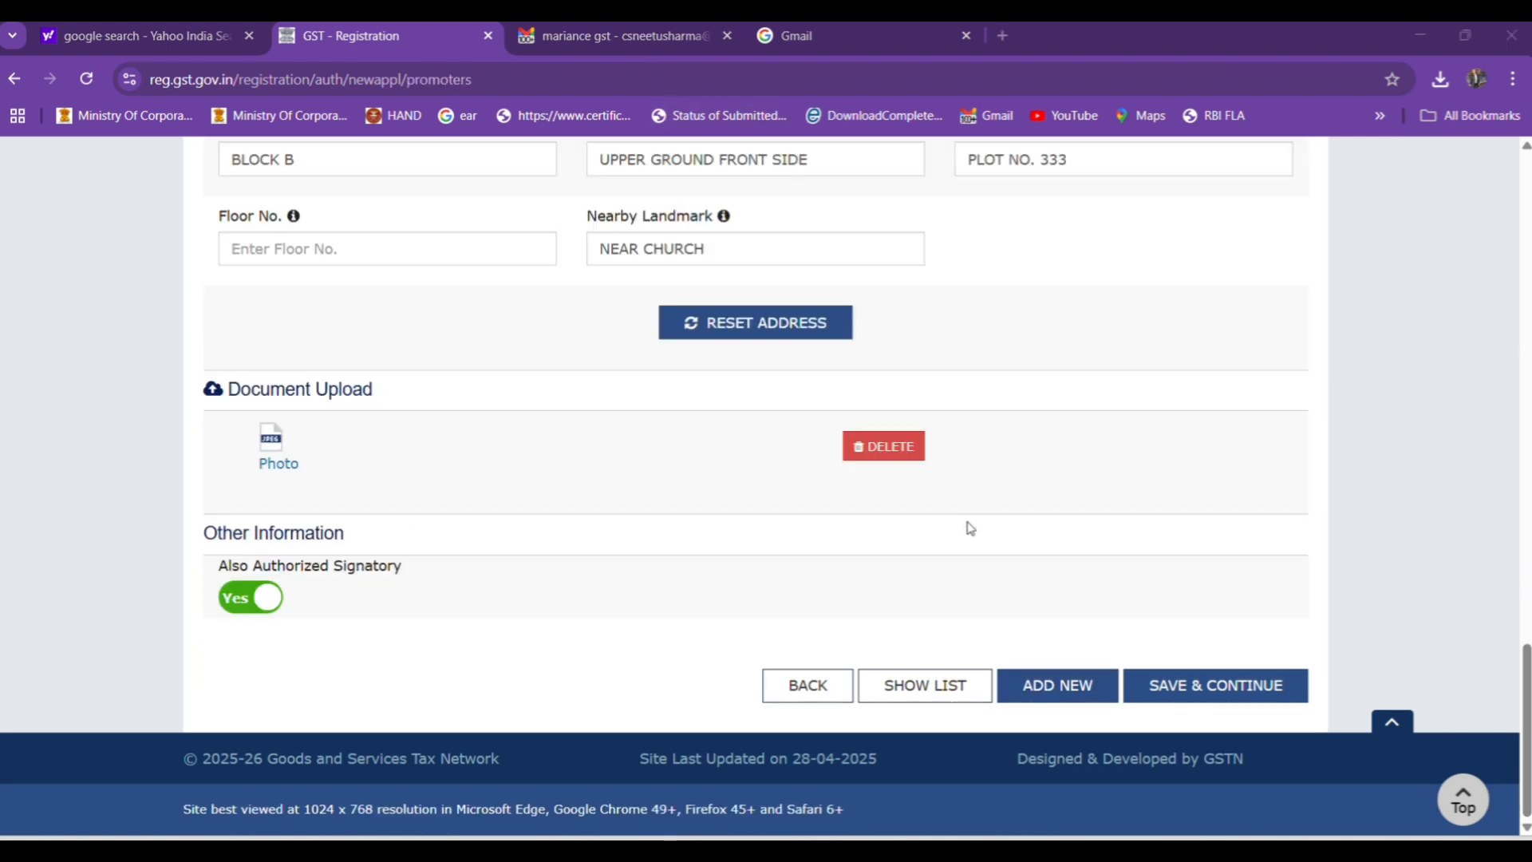
pyautogui.click(1060, 684)
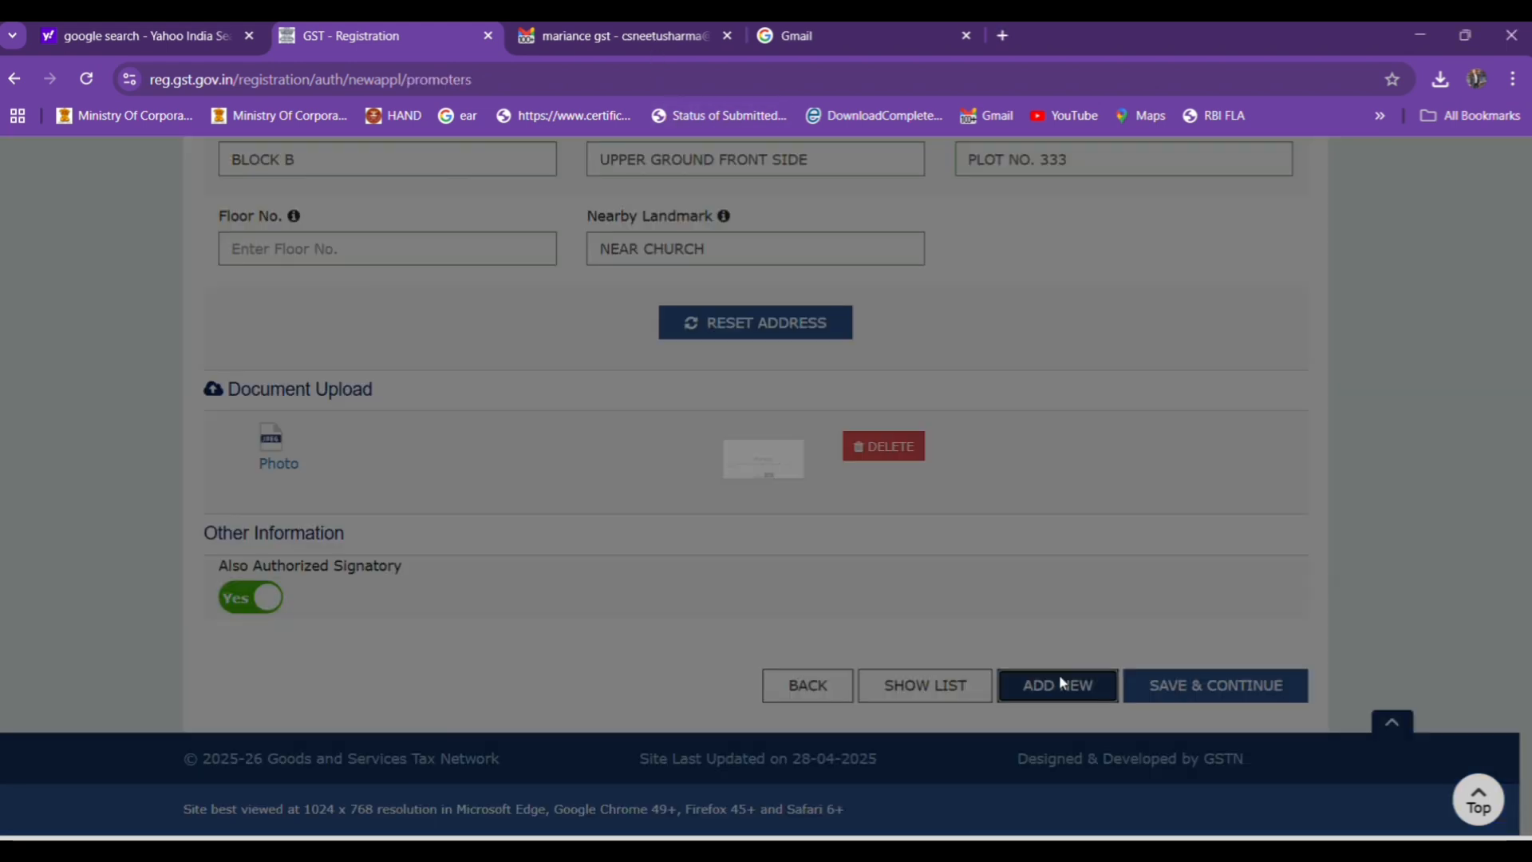
pyautogui.click(709, 466)
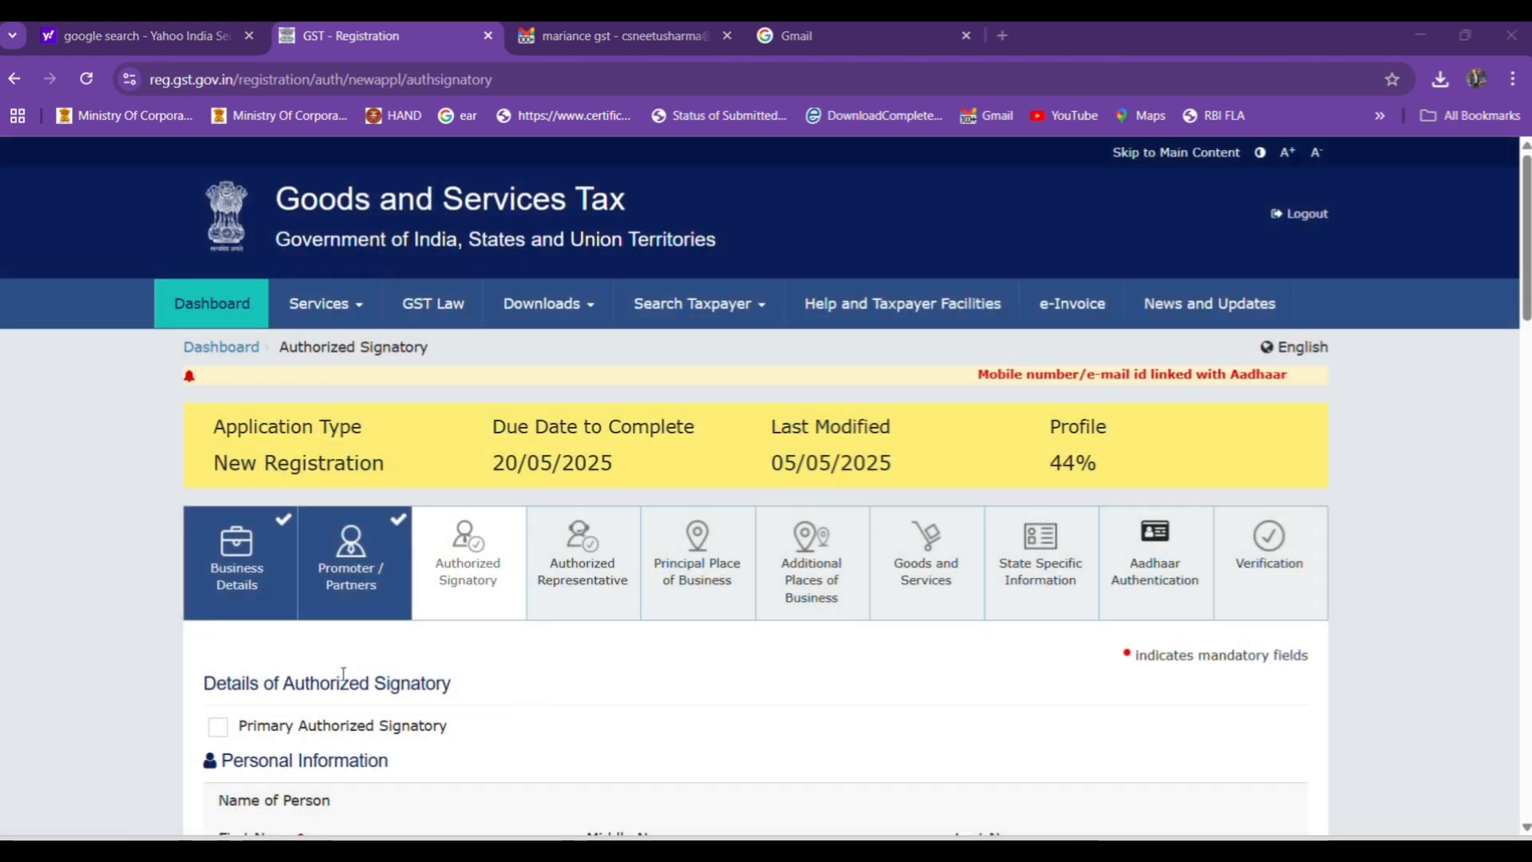
# Mark the director as Primary Authorized Signatory and upload the Copy of resolution passed by BoD / Managing Committee as proof.
pyautogui.click(219, 725)
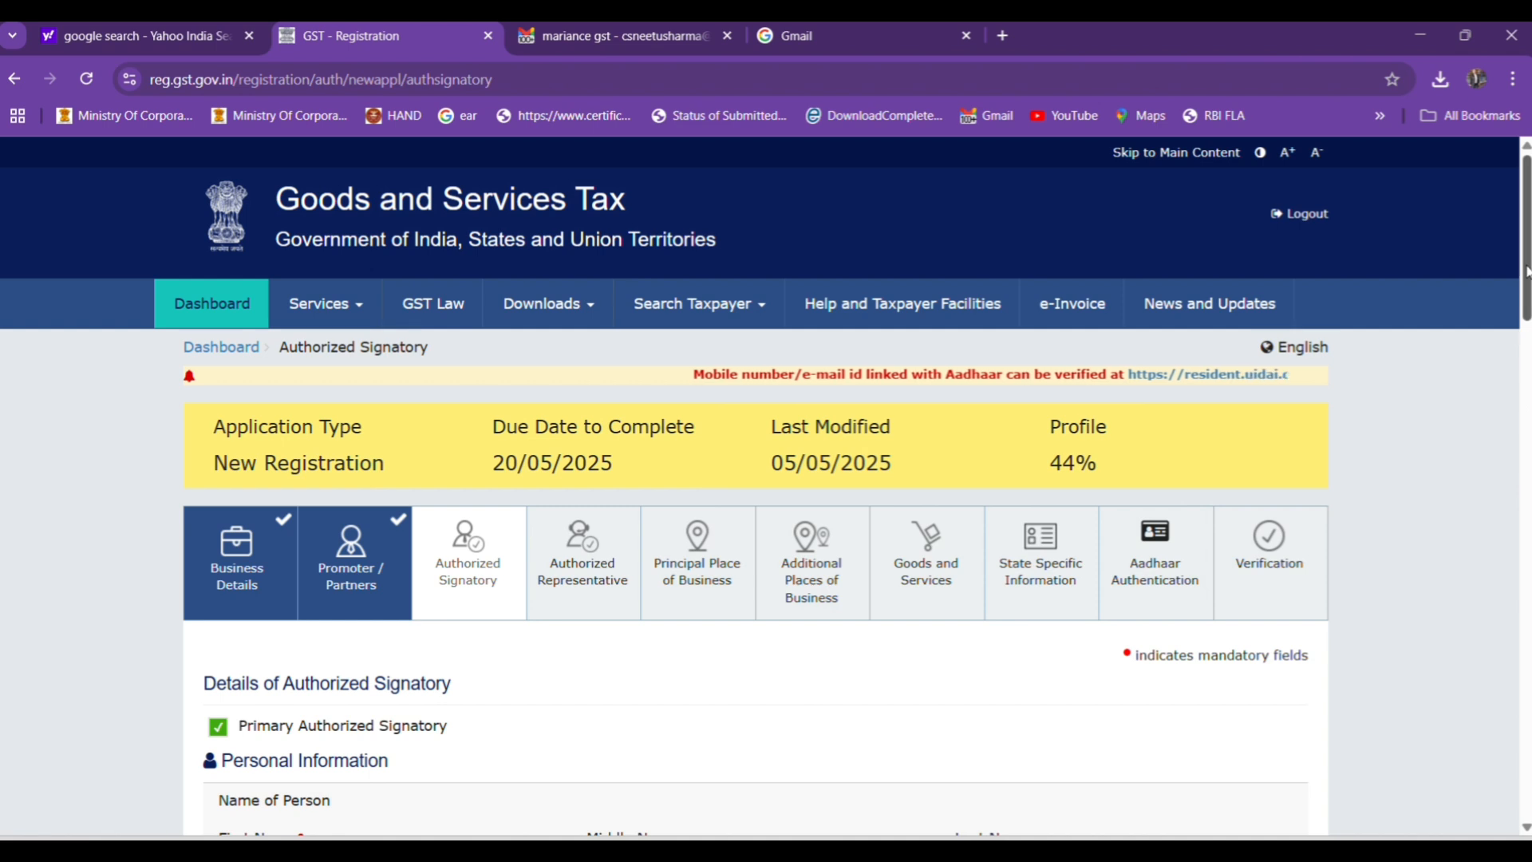
pyautogui.scroll(-2, 1528, 310)
pyautogui.scroll(-1, 1528, 310)
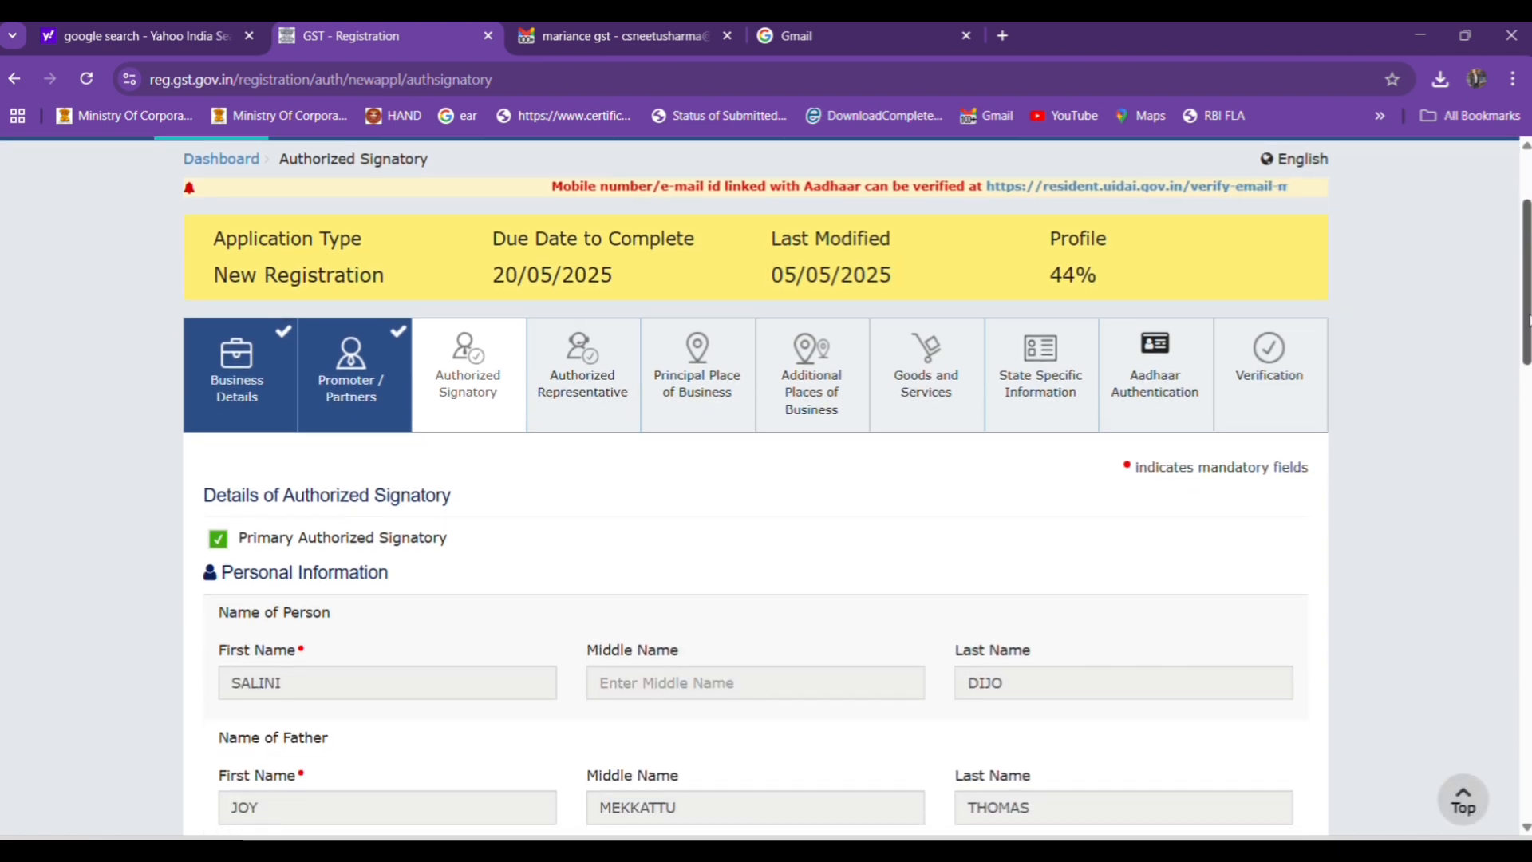
pyautogui.press('End')
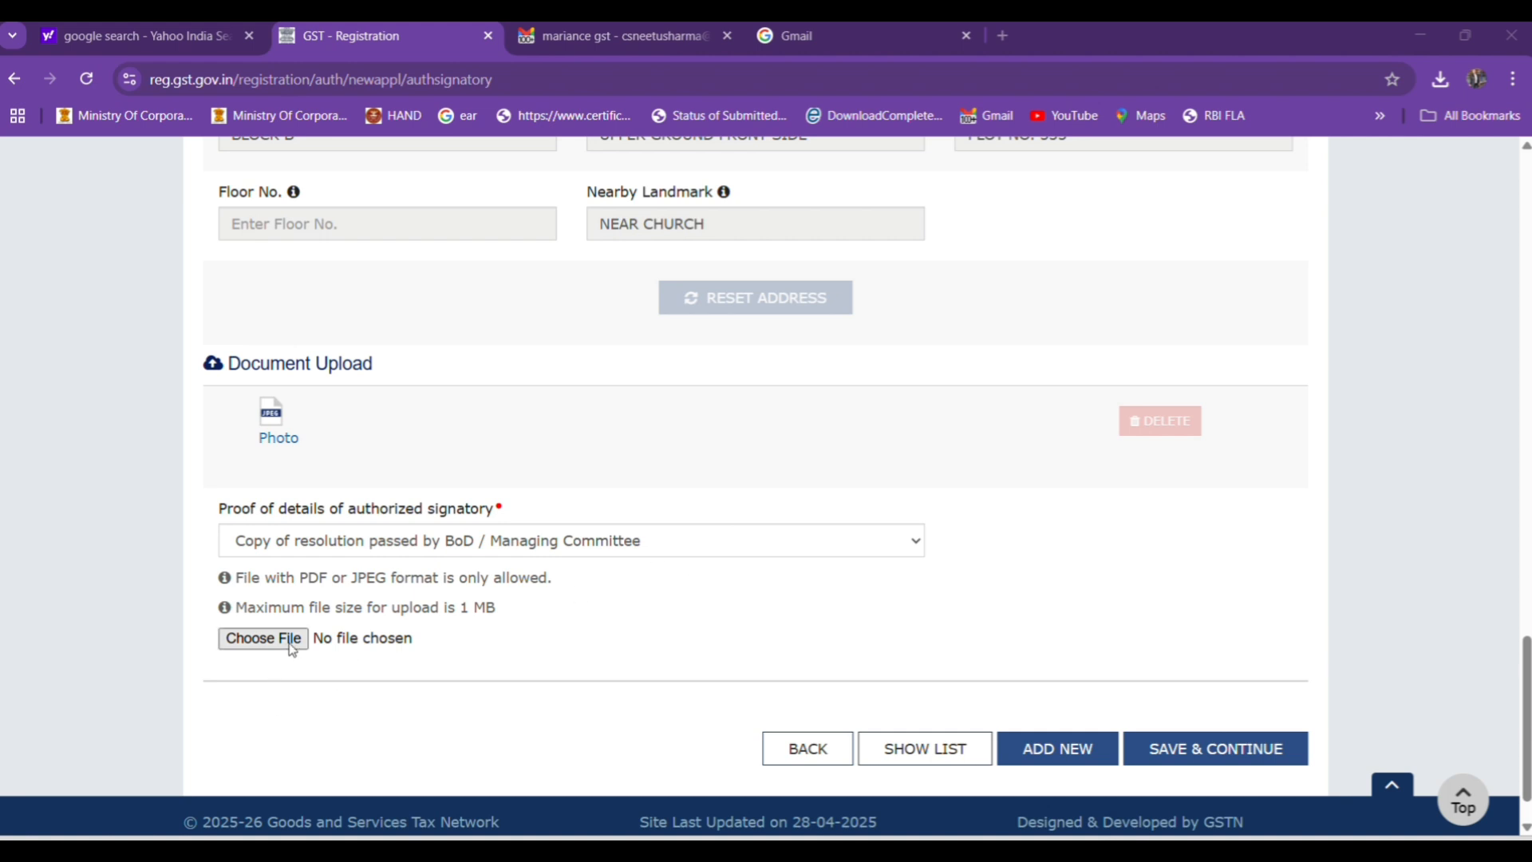
pyautogui.click(342, 553)
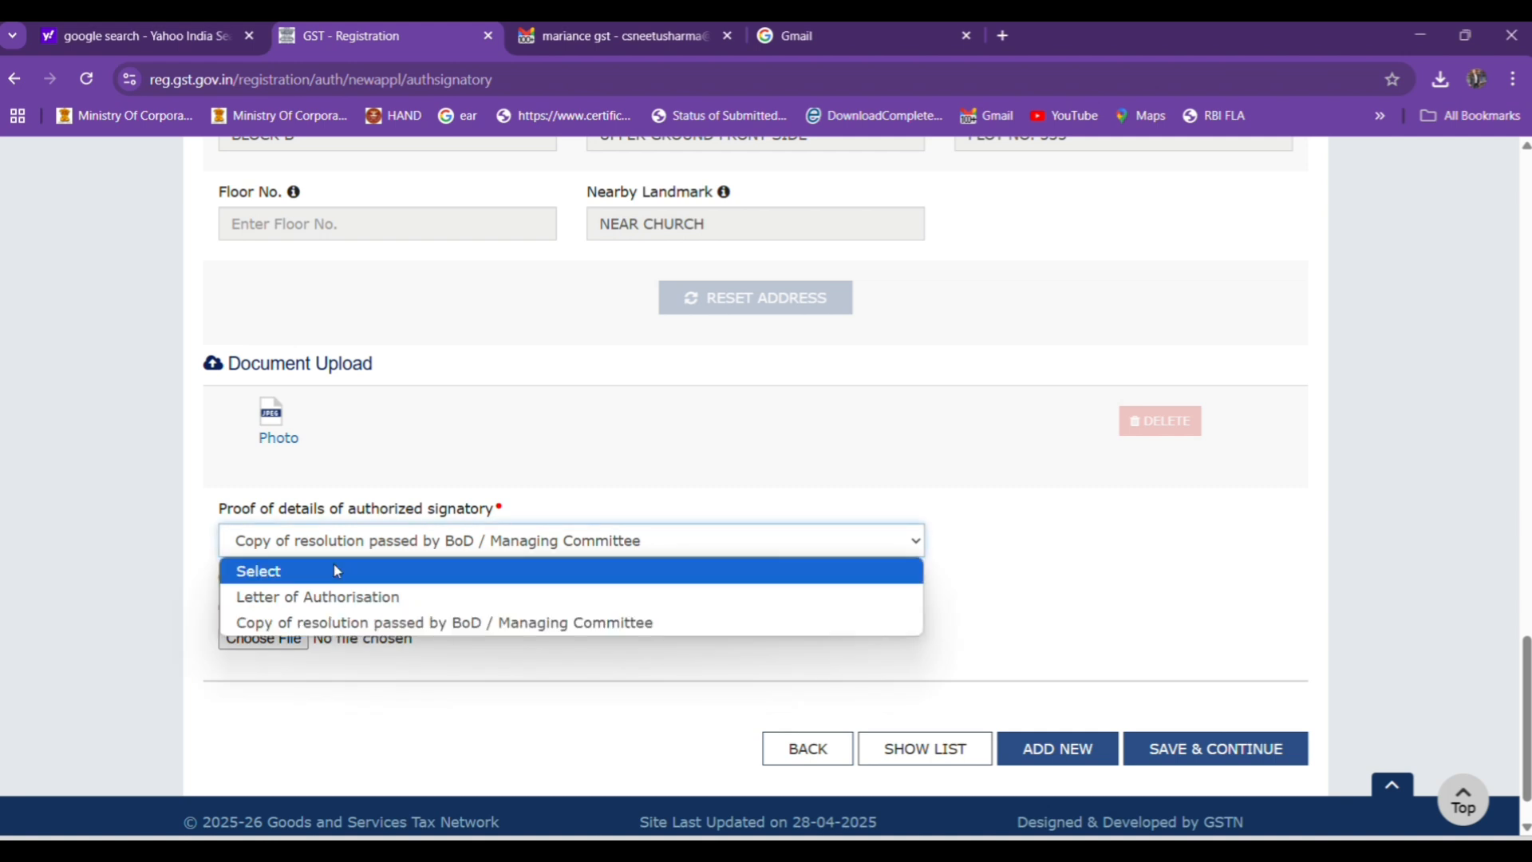
pyautogui.click(342, 623)
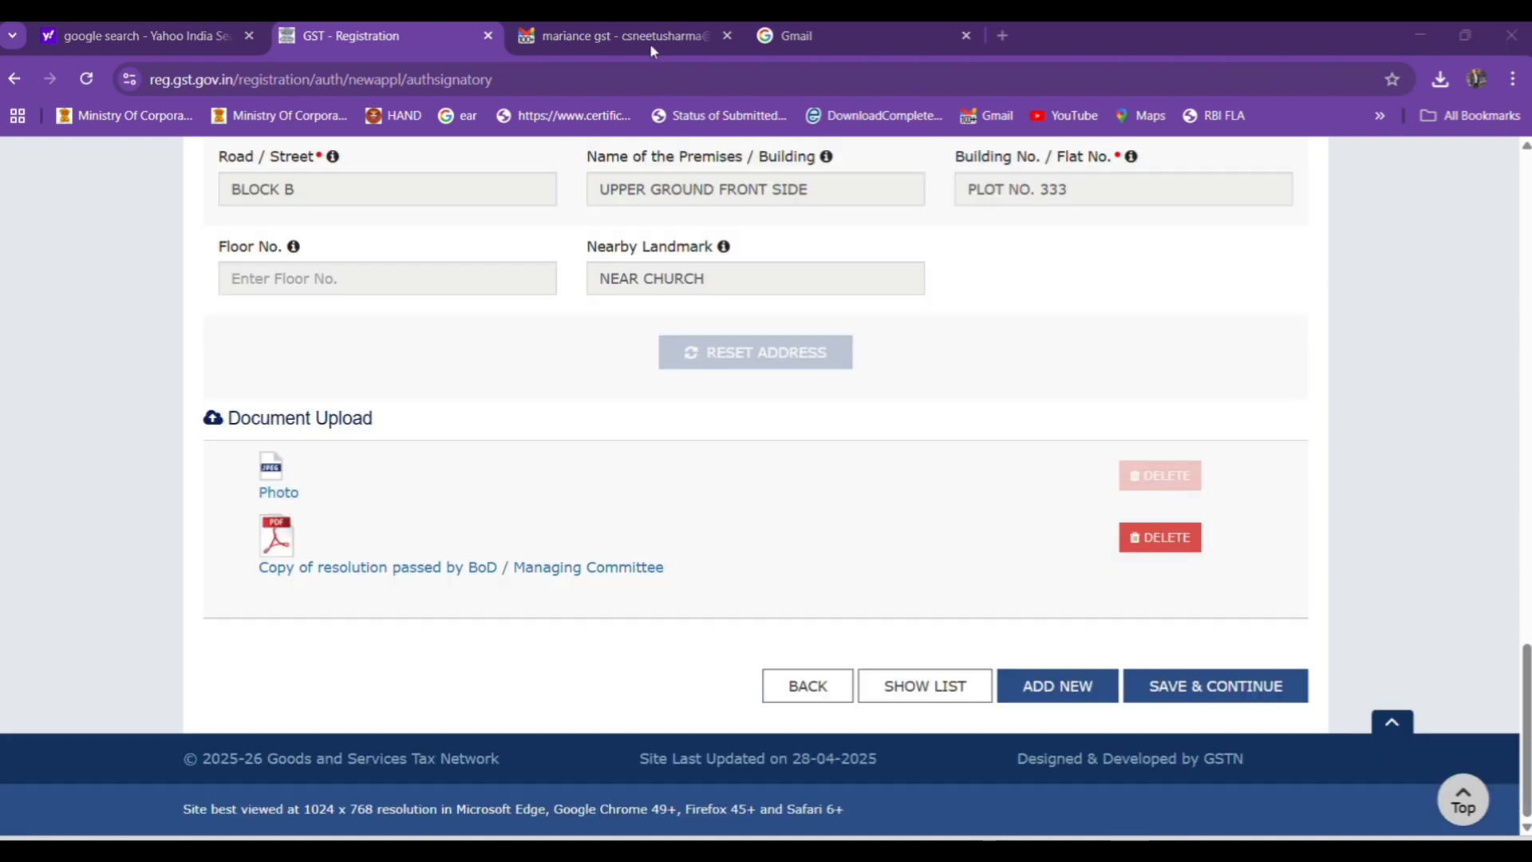
# Save the authorized signatory details and continue past the Authorized Representative section without adding a representative.
pyautogui.click(1198, 695)
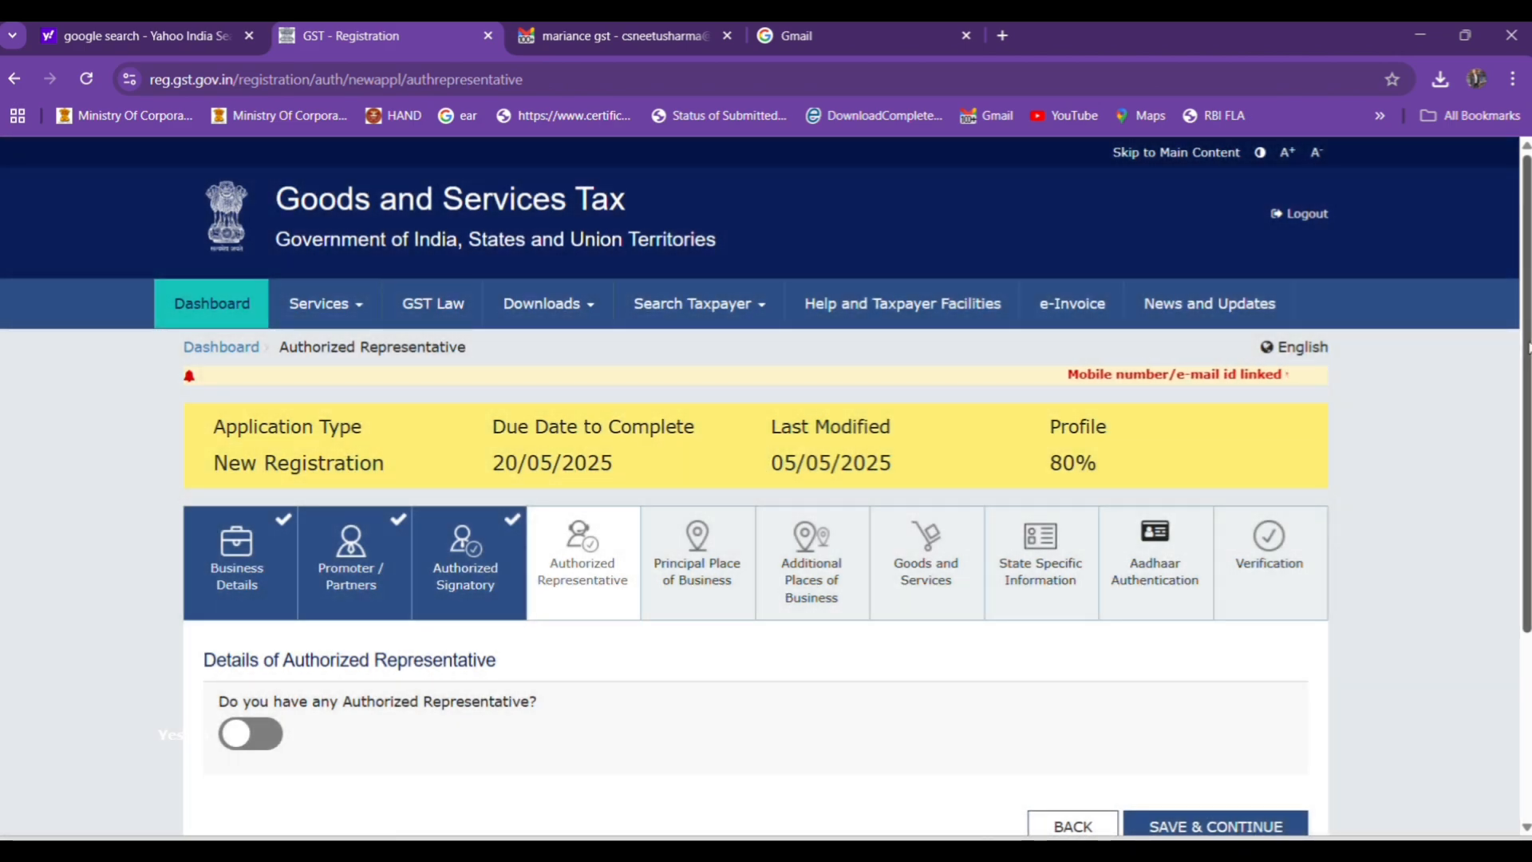
pyautogui.moveTo(1529, 356); pyautogui.dragTo(1531, 405)
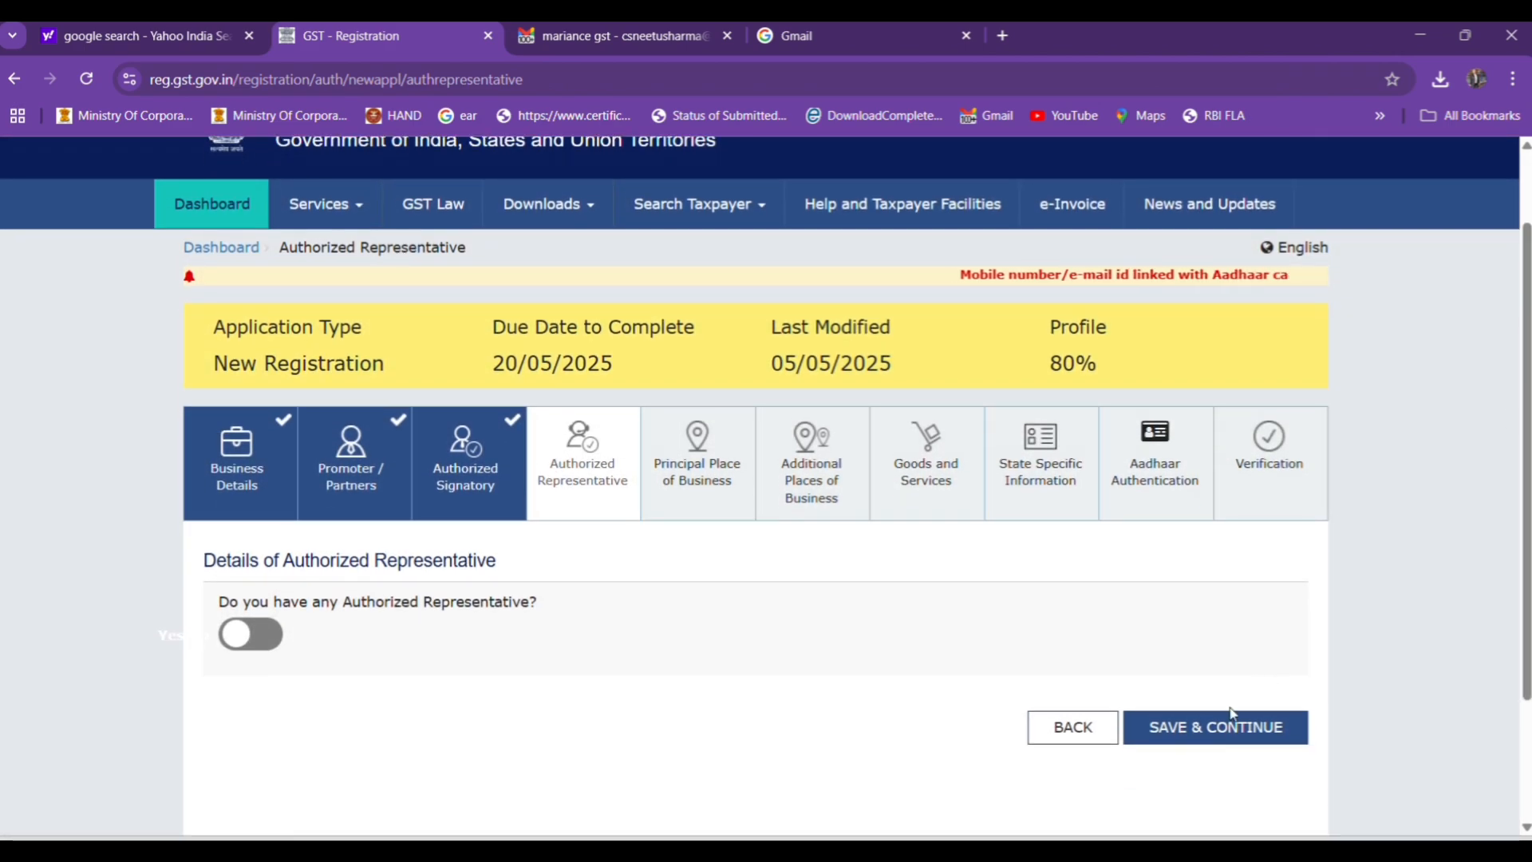
pyautogui.click(1199, 725)
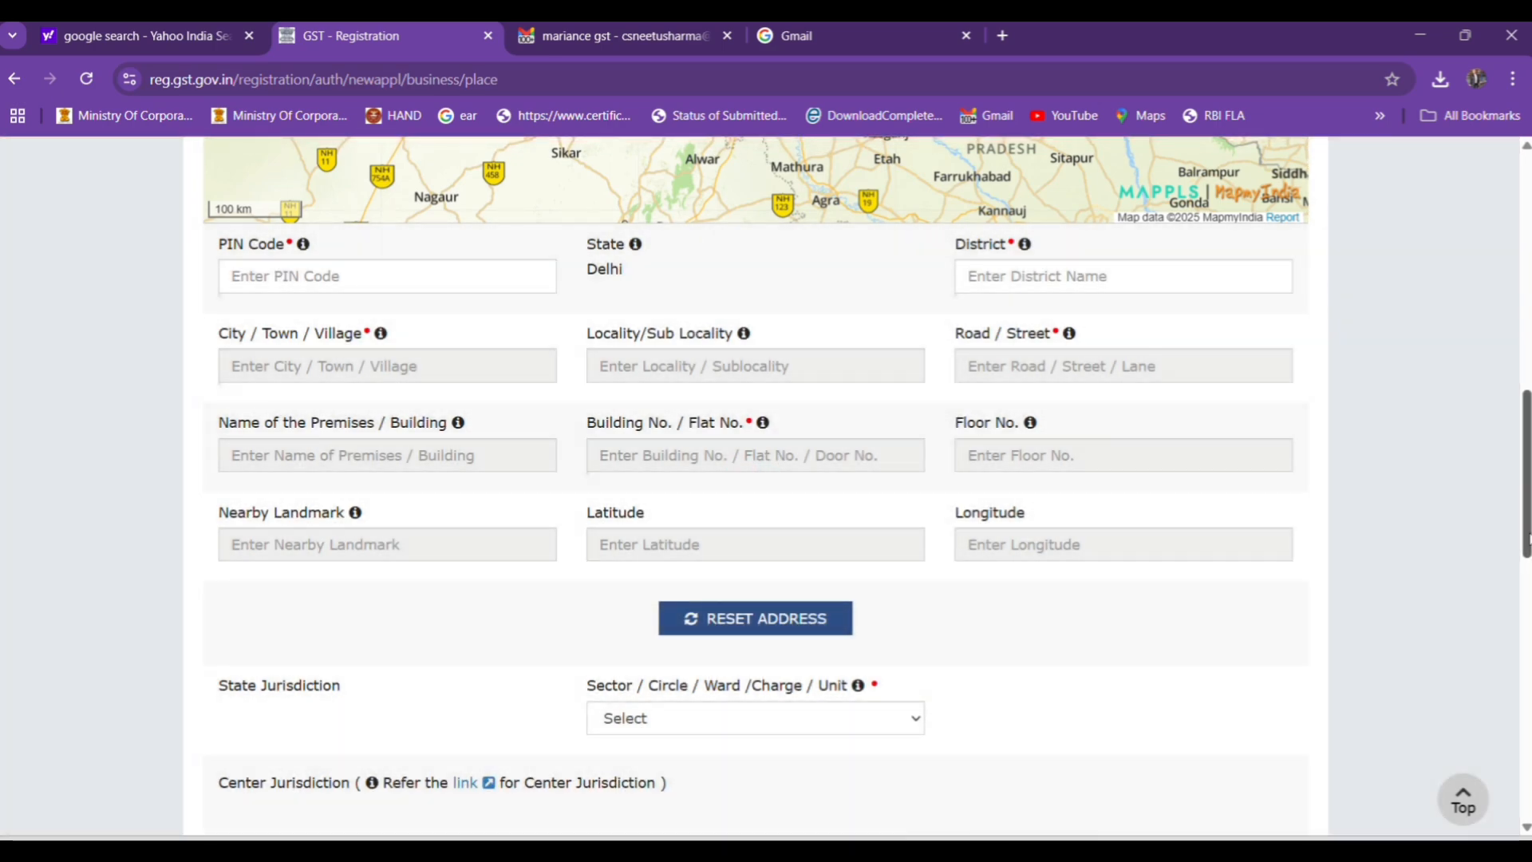
# Fill in the full address of the principal place of business, including its district, locality, street, premises and nearby landmark.
pyautogui.moveTo(1528, 540); pyautogui.dragTo(1524, 498)
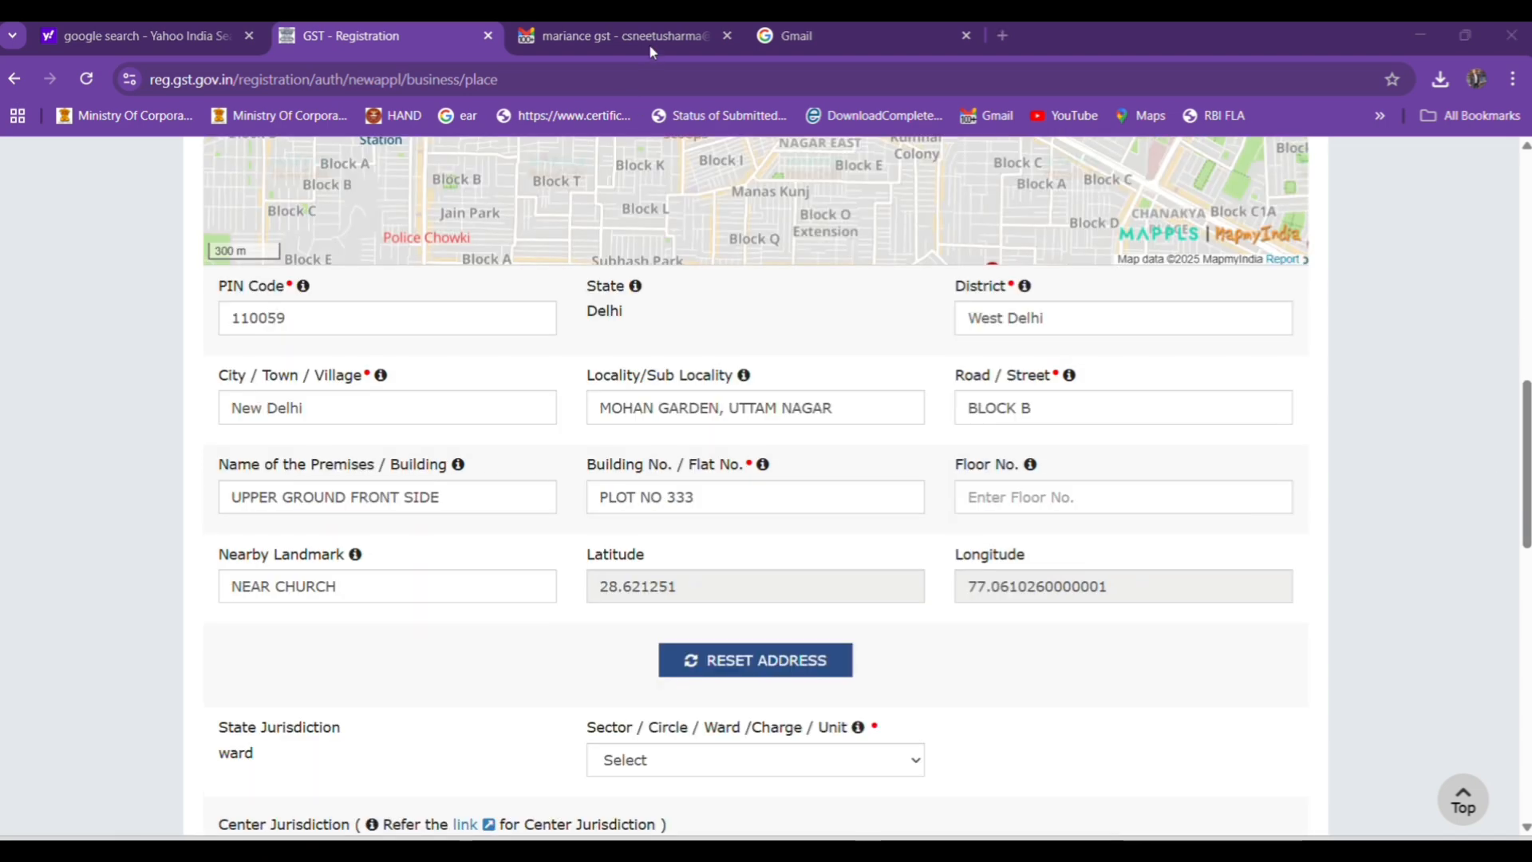
# Set the jurisdiction to Ward 61, Commissionerate DELHI WEST, Division UTTAM NAGAR and RANGE - 126.
pyautogui.scroll(-1, 1526, 447)
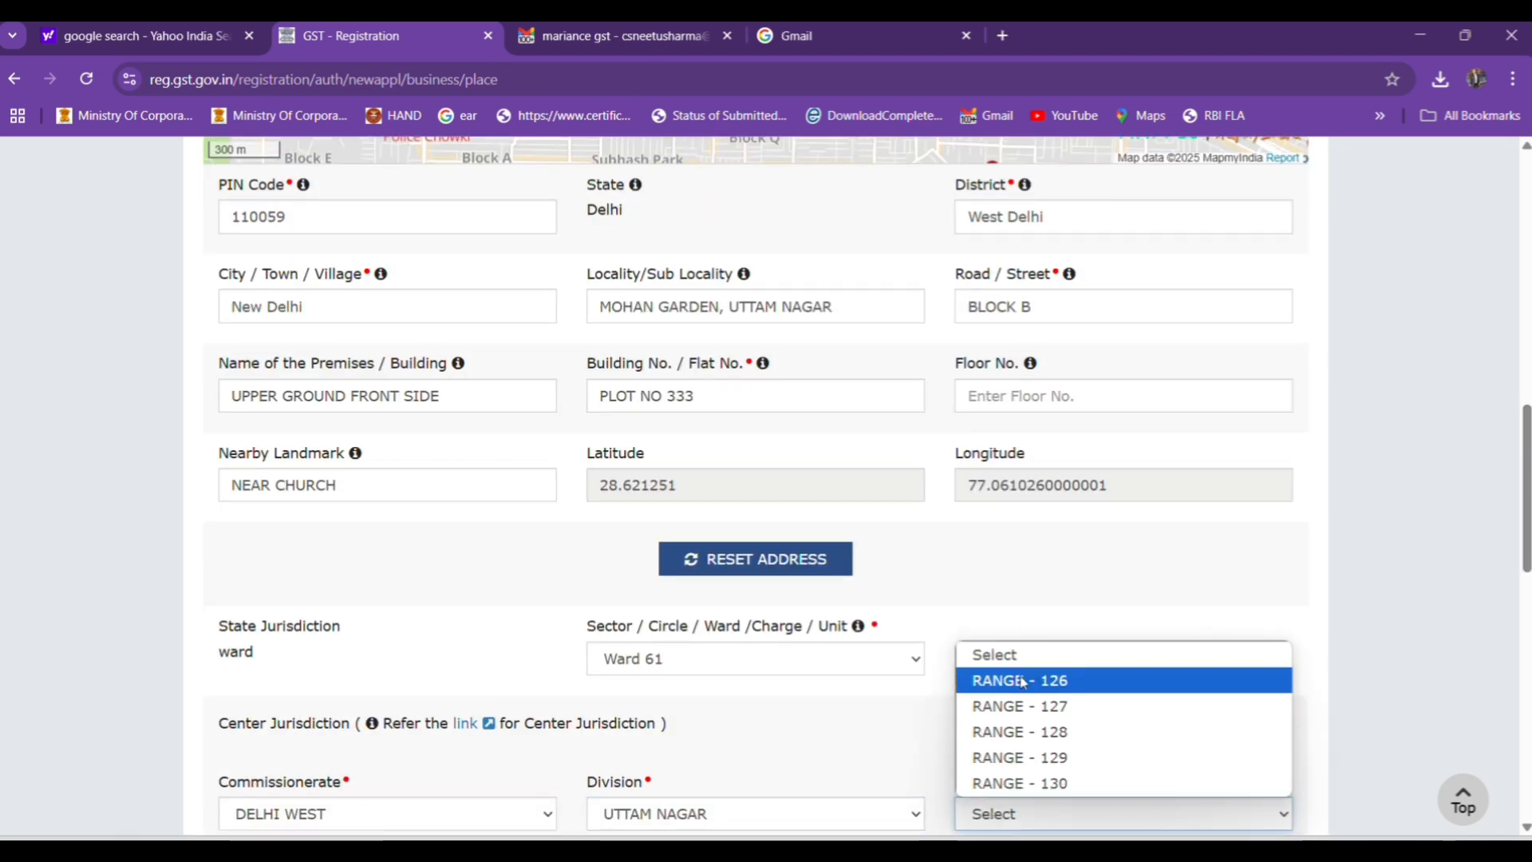
pyautogui.click(1024, 678)
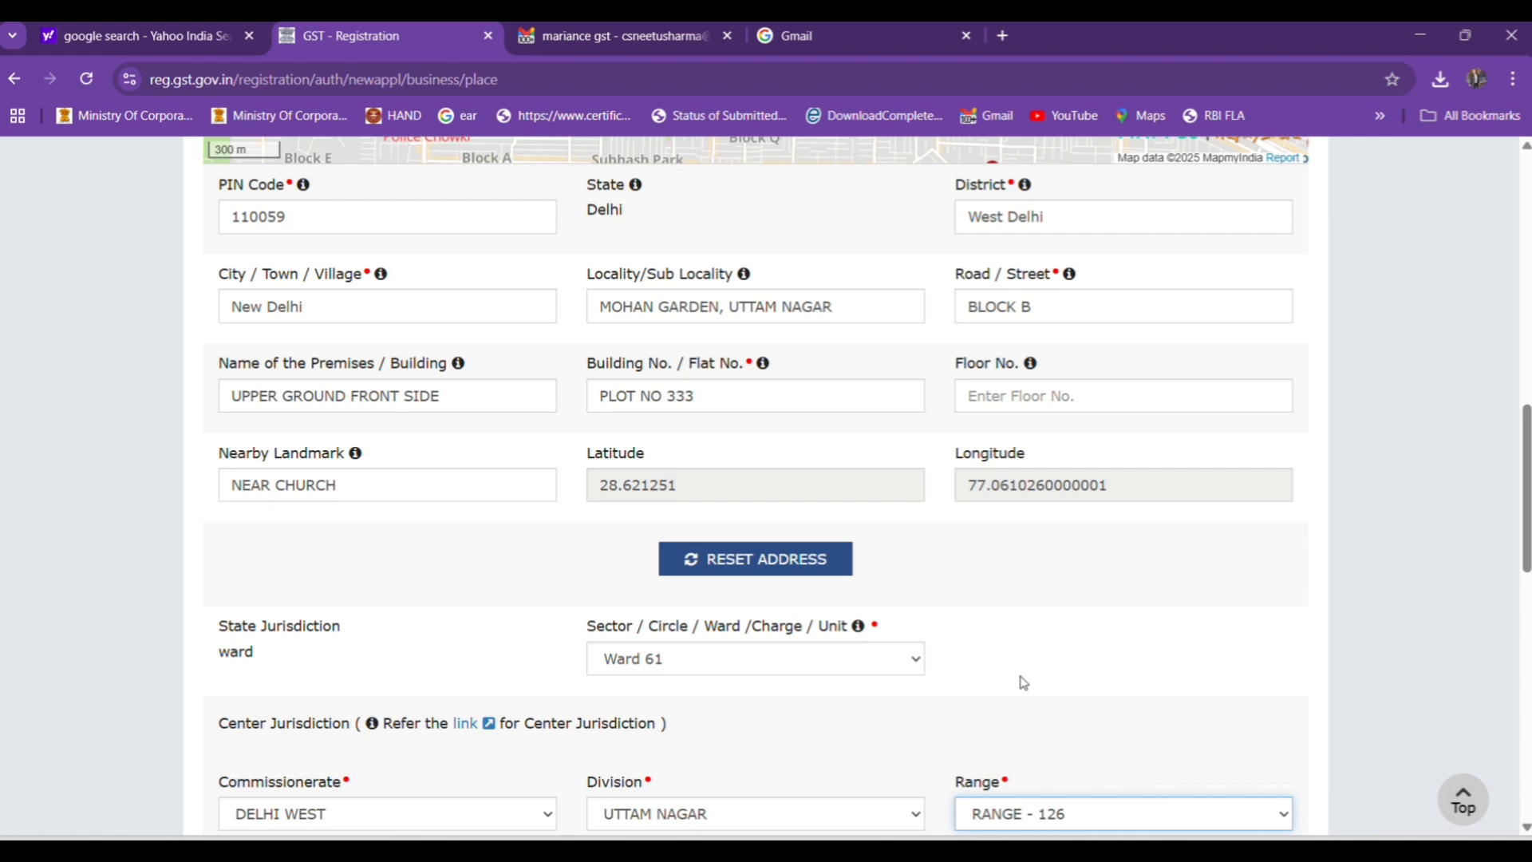
pyautogui.click(1116, 632)
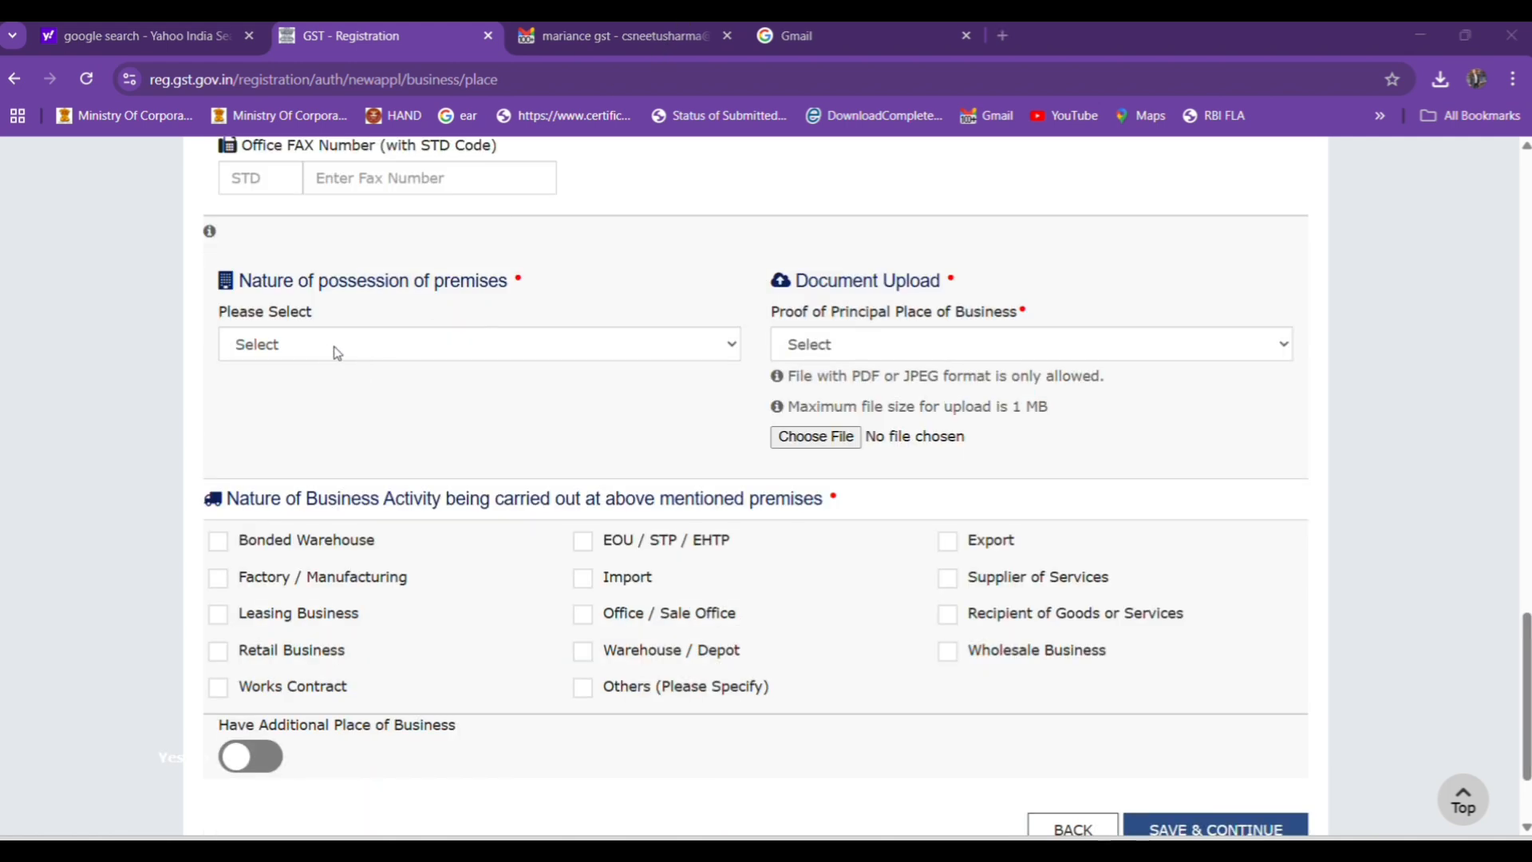
# Set the nature of possession of premises to Own and choose Electricity Bill as proof of the principal place.
pyautogui.click(336, 352)
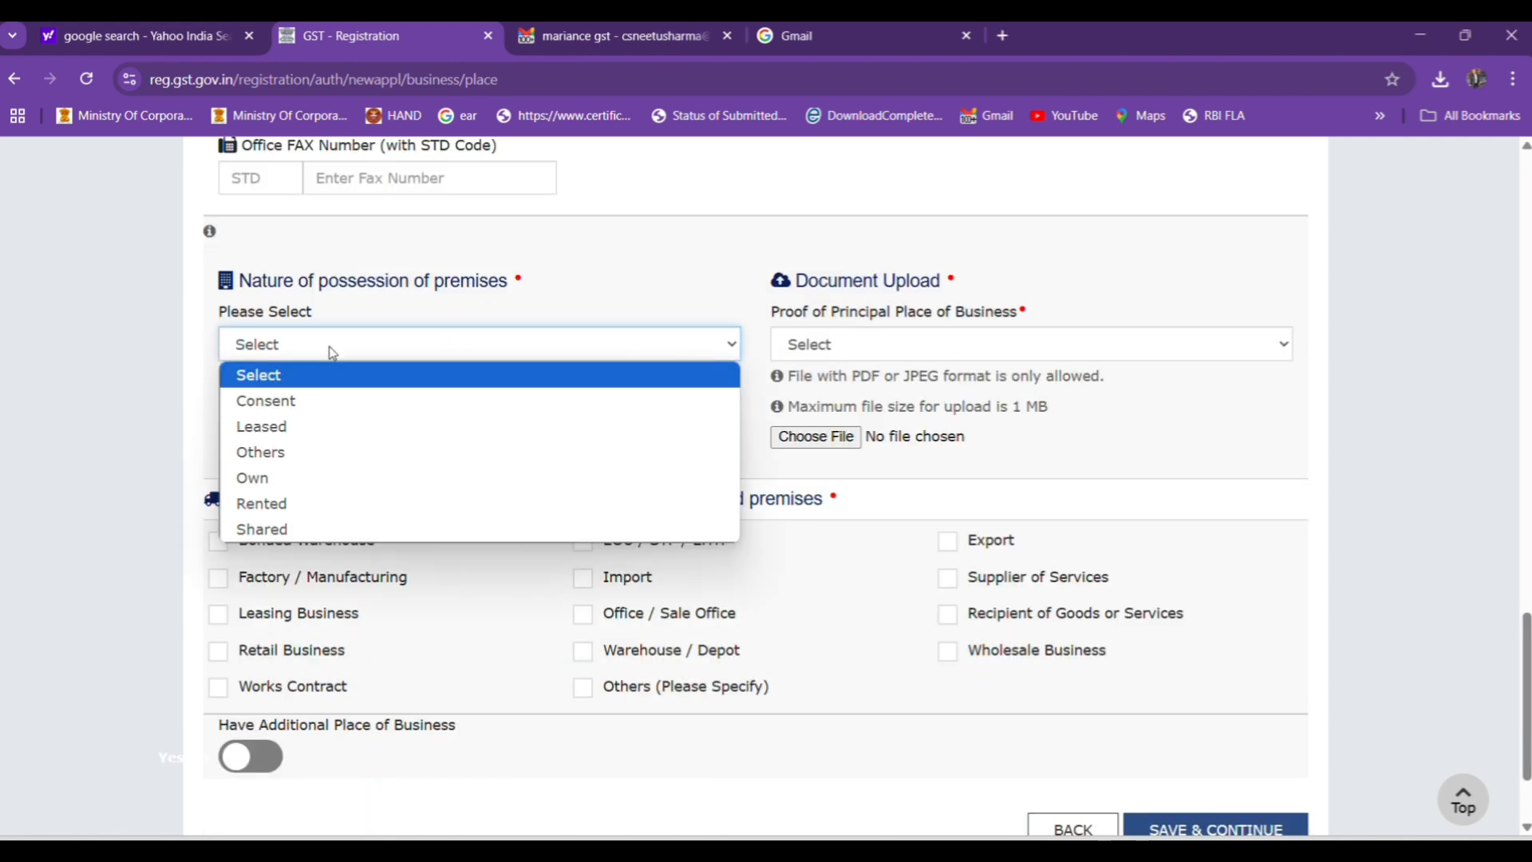
pyautogui.click(297, 479)
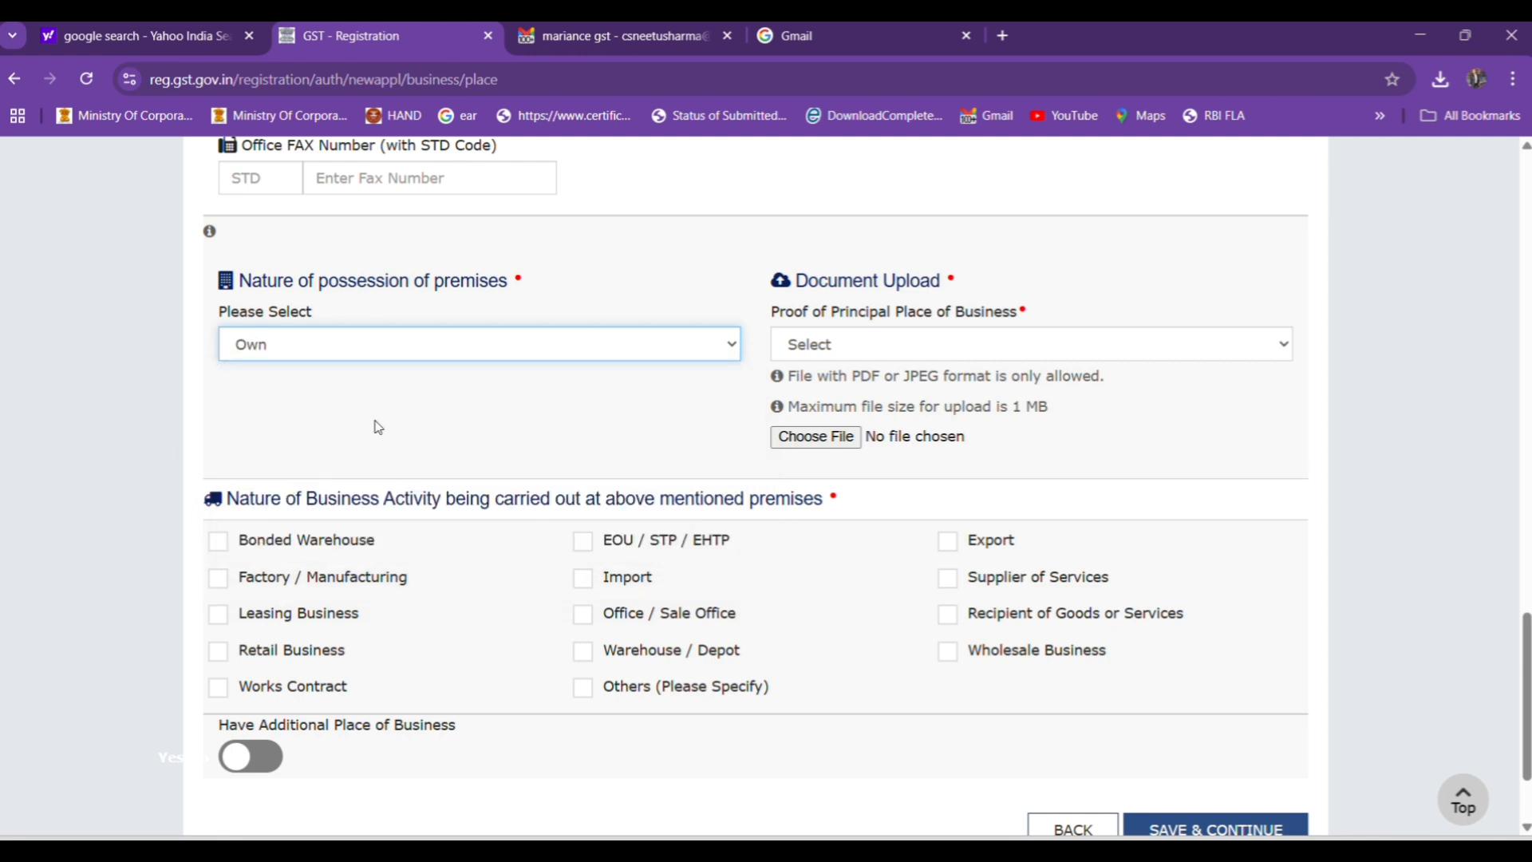
pyautogui.click(841, 350)
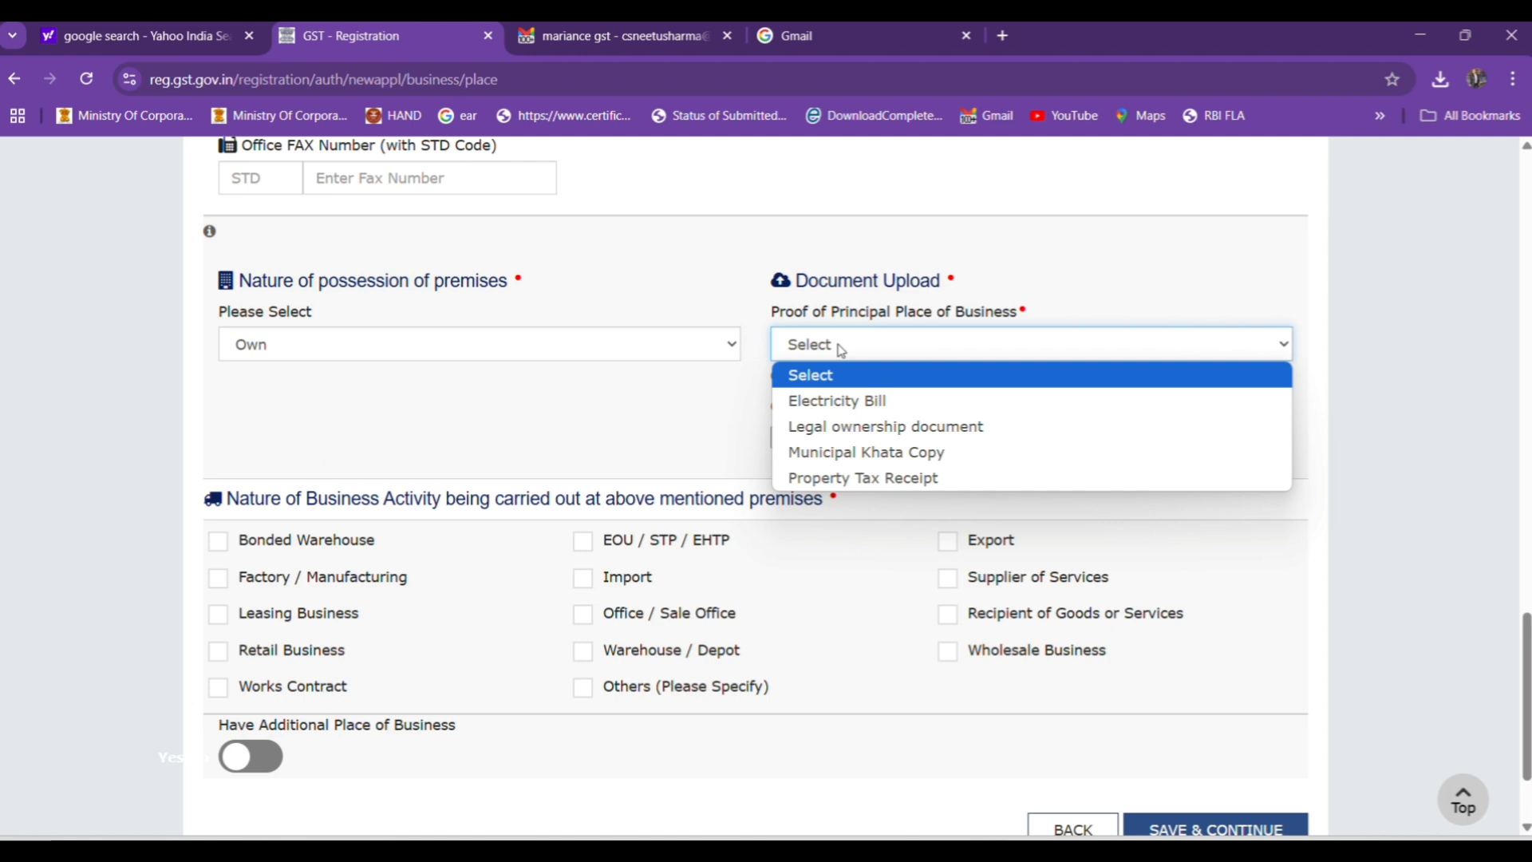
pyautogui.click(840, 400)
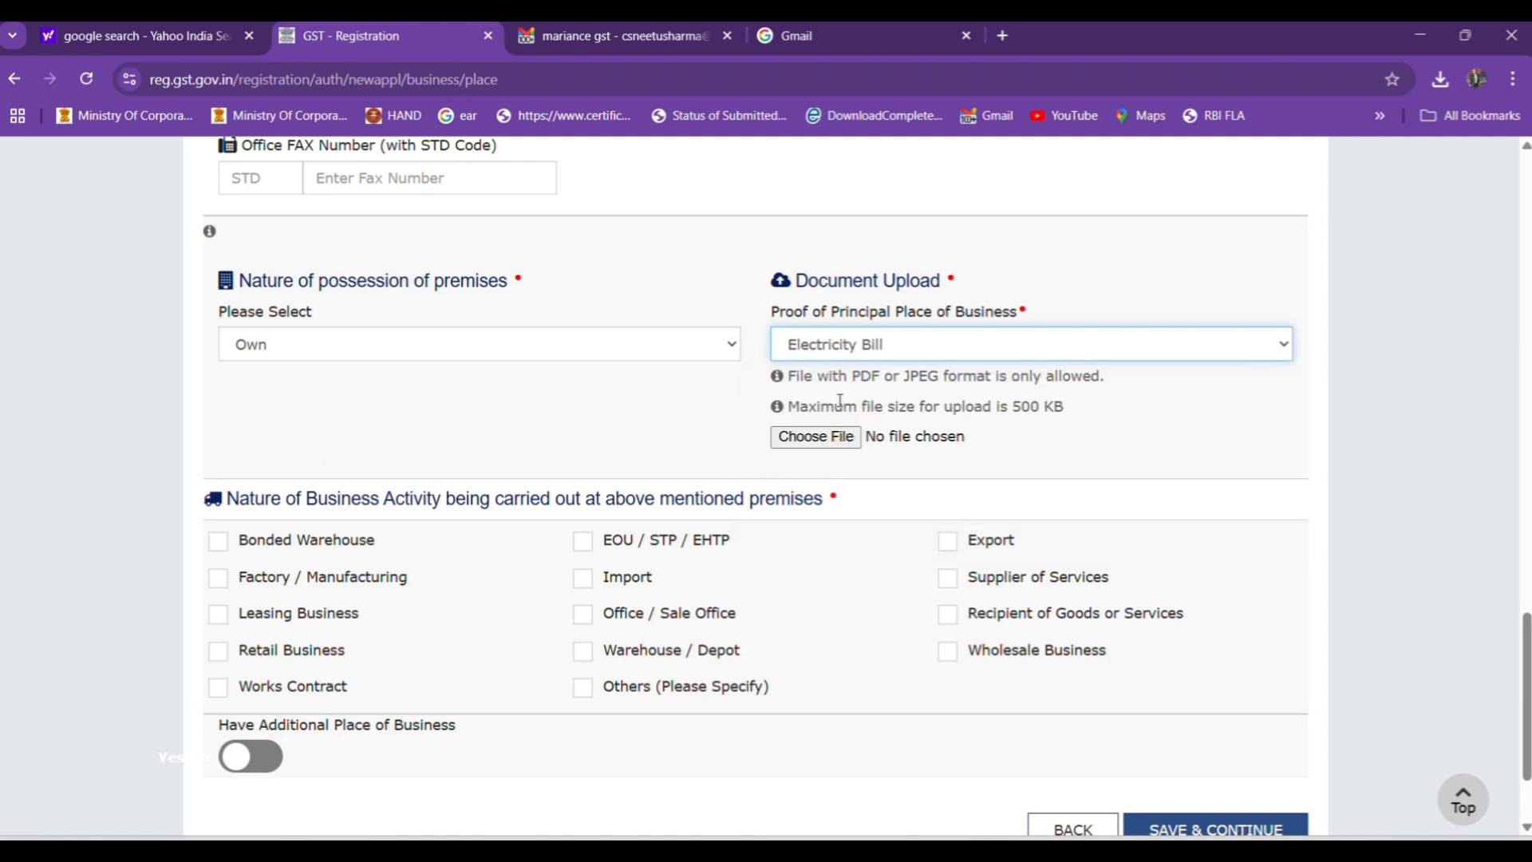
# Change the nature of possession of premises to Consent.
pyautogui.click(286, 354)
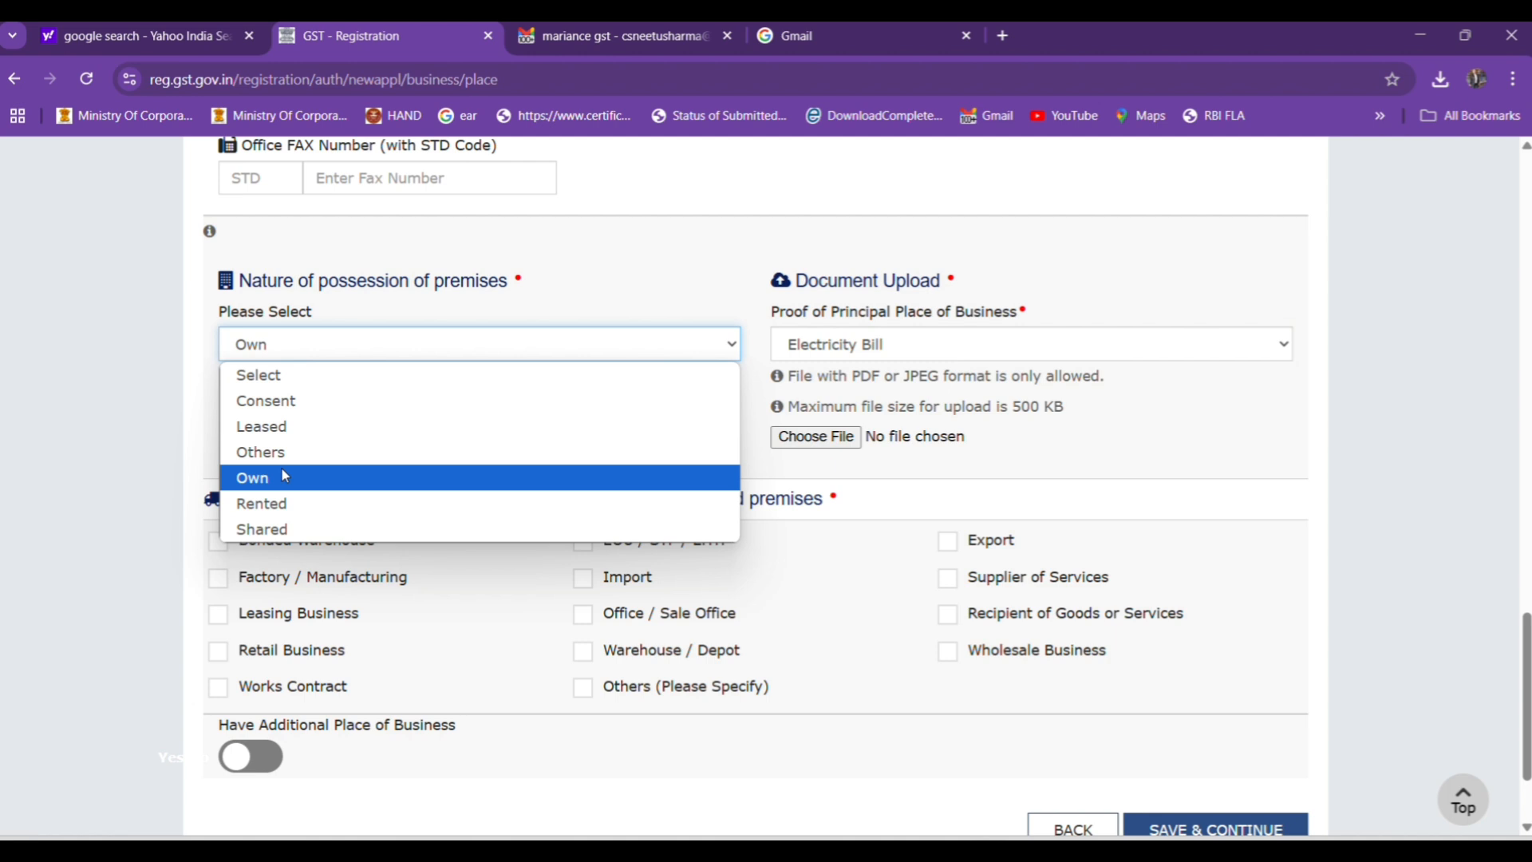
pyautogui.click(647, 50)
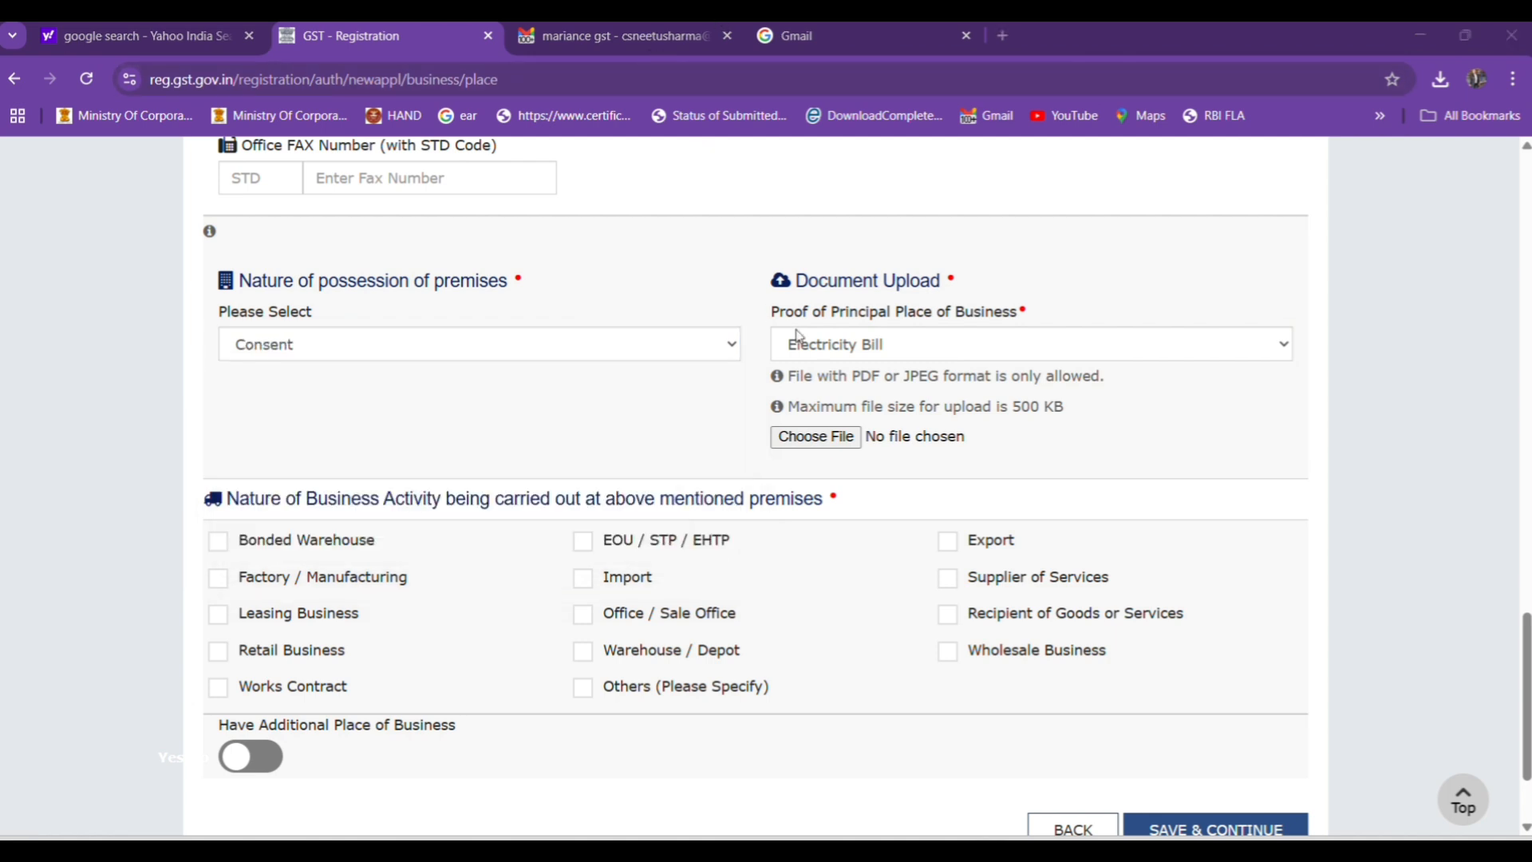
pyautogui.click(326, 343)
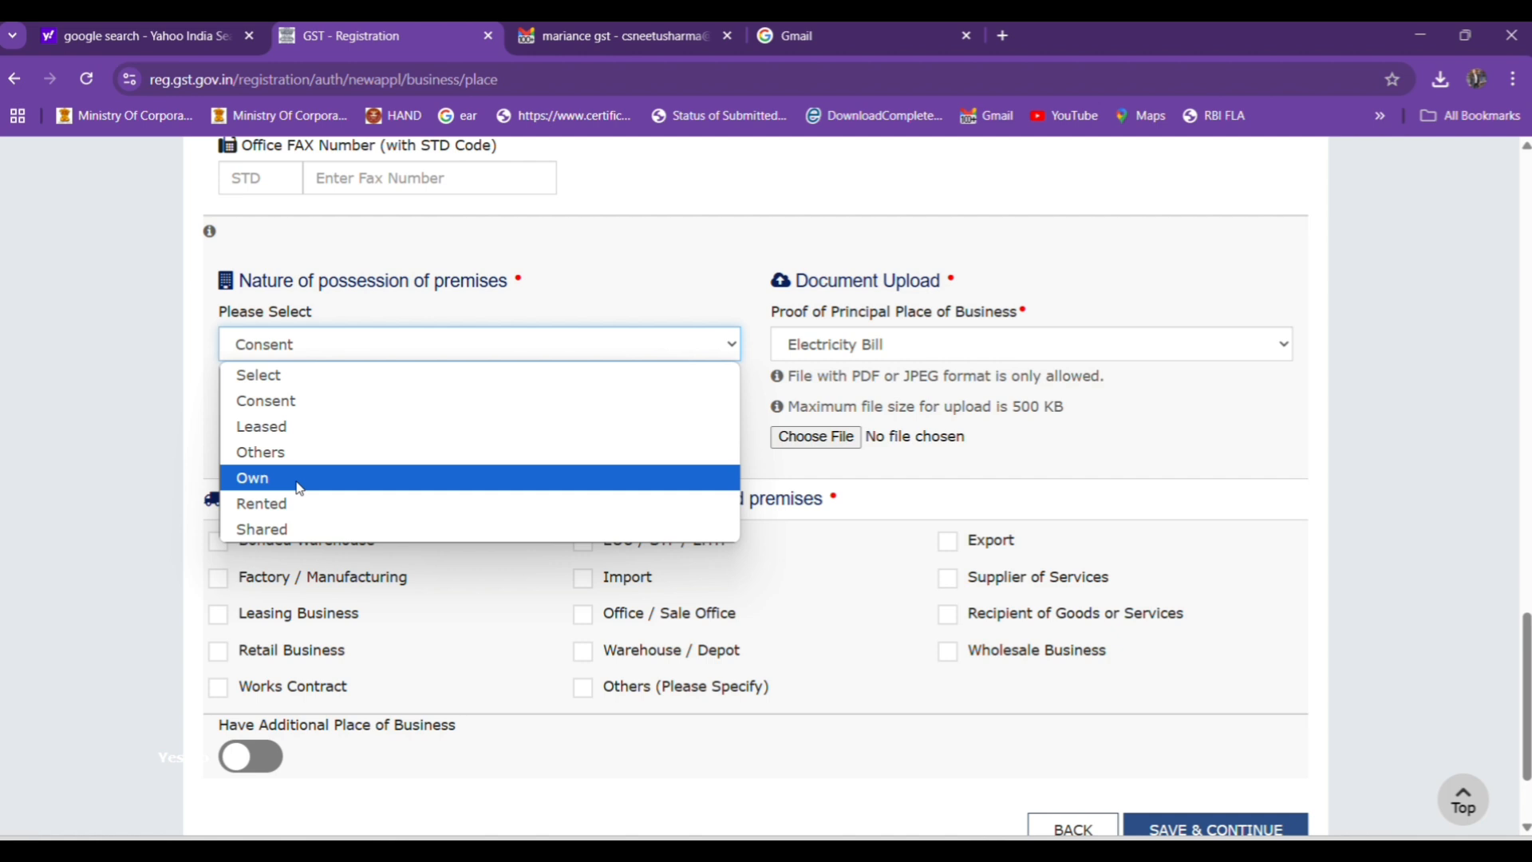
pyautogui.click(296, 404)
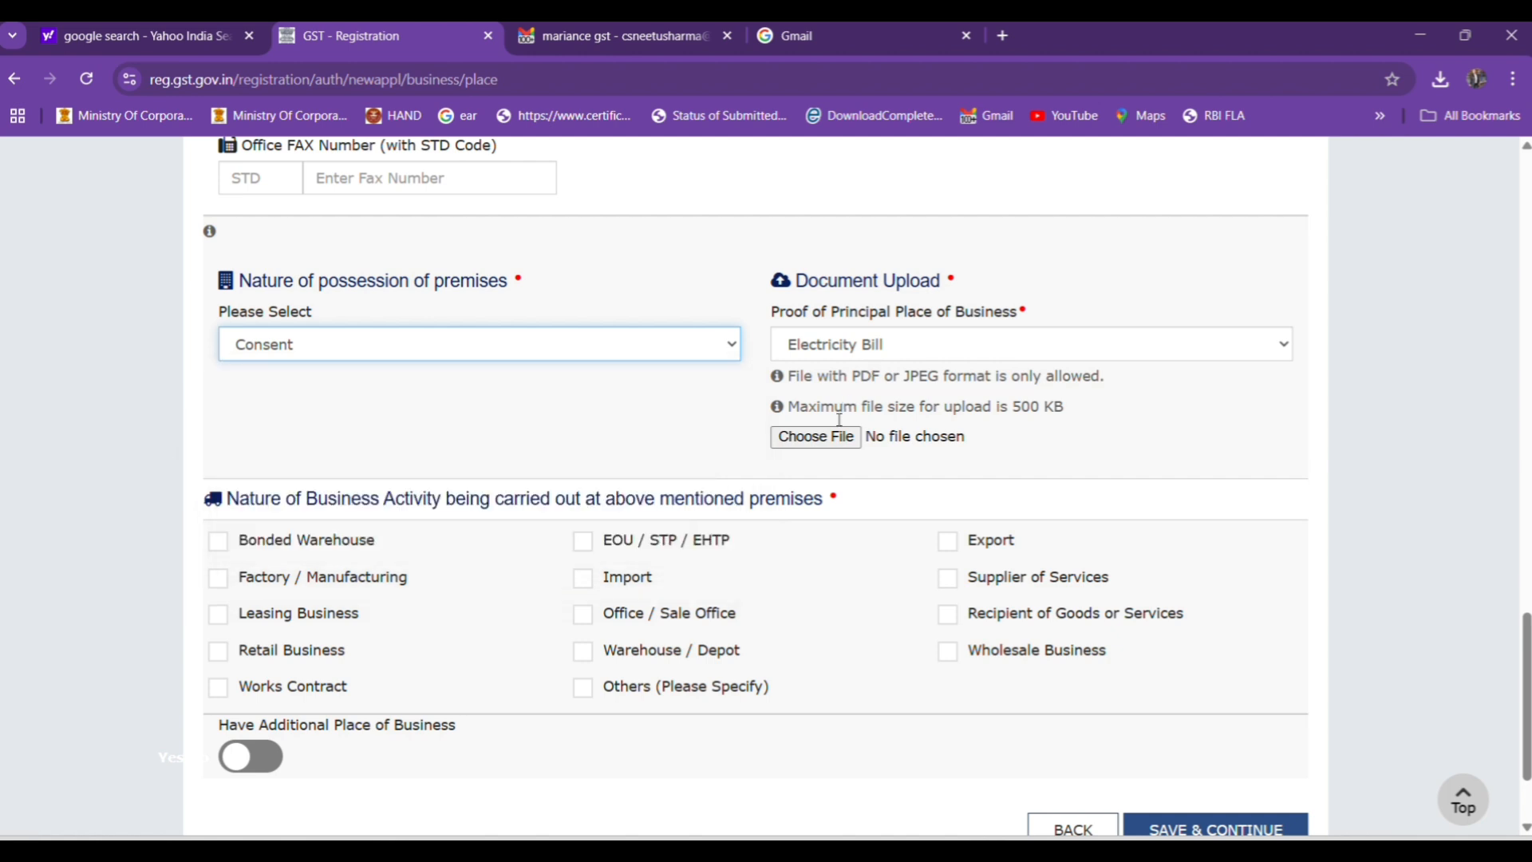
# Upload the file Latest Utility bill as the Electricity Bill proof of the principal place of business.
pyautogui.click(808, 351)
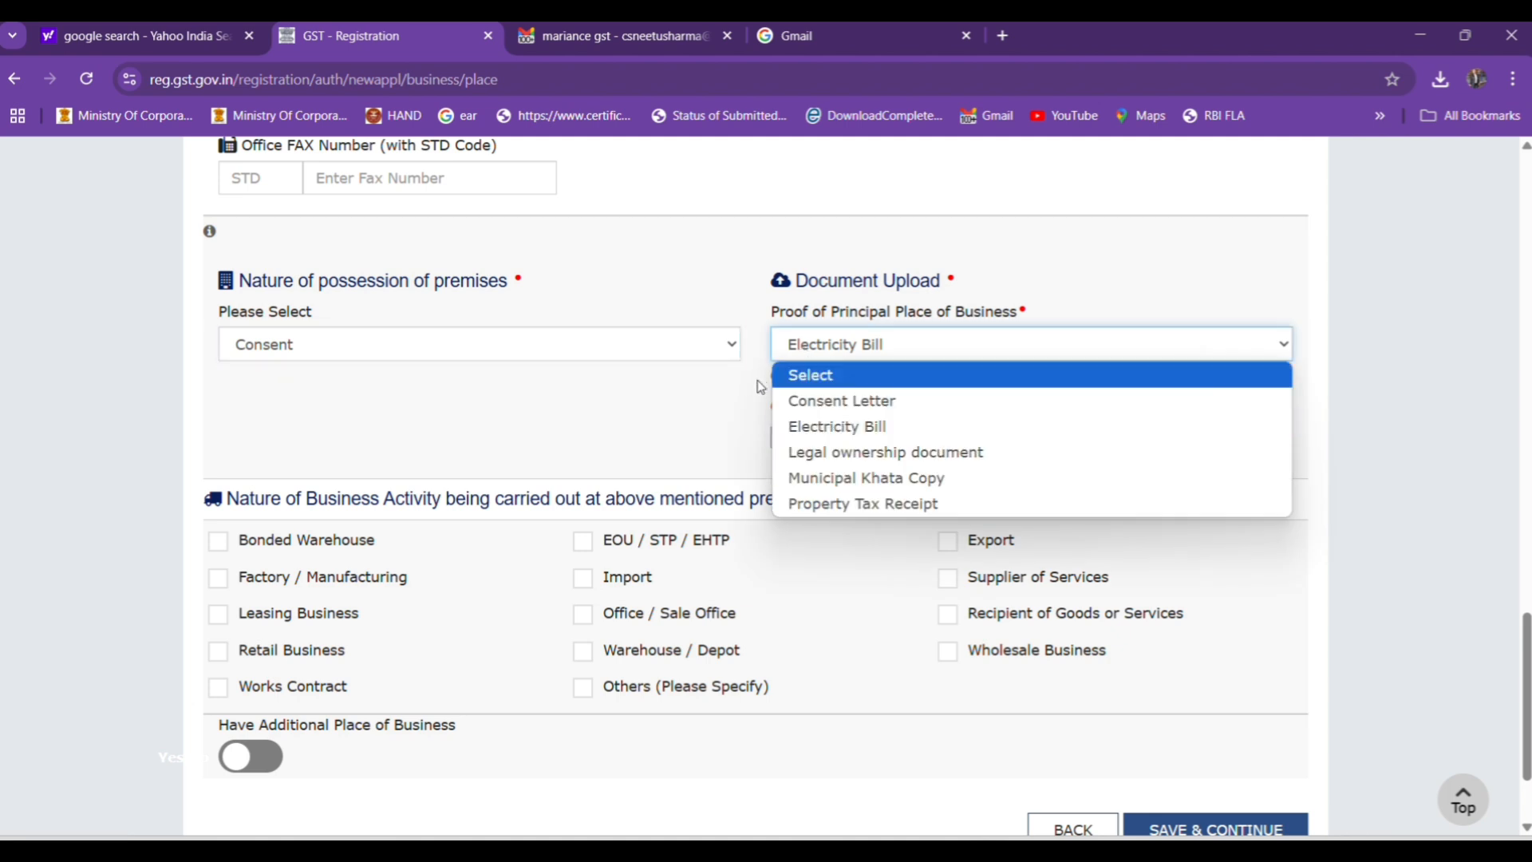
pyautogui.click(812, 427)
pyautogui.click(816, 443)
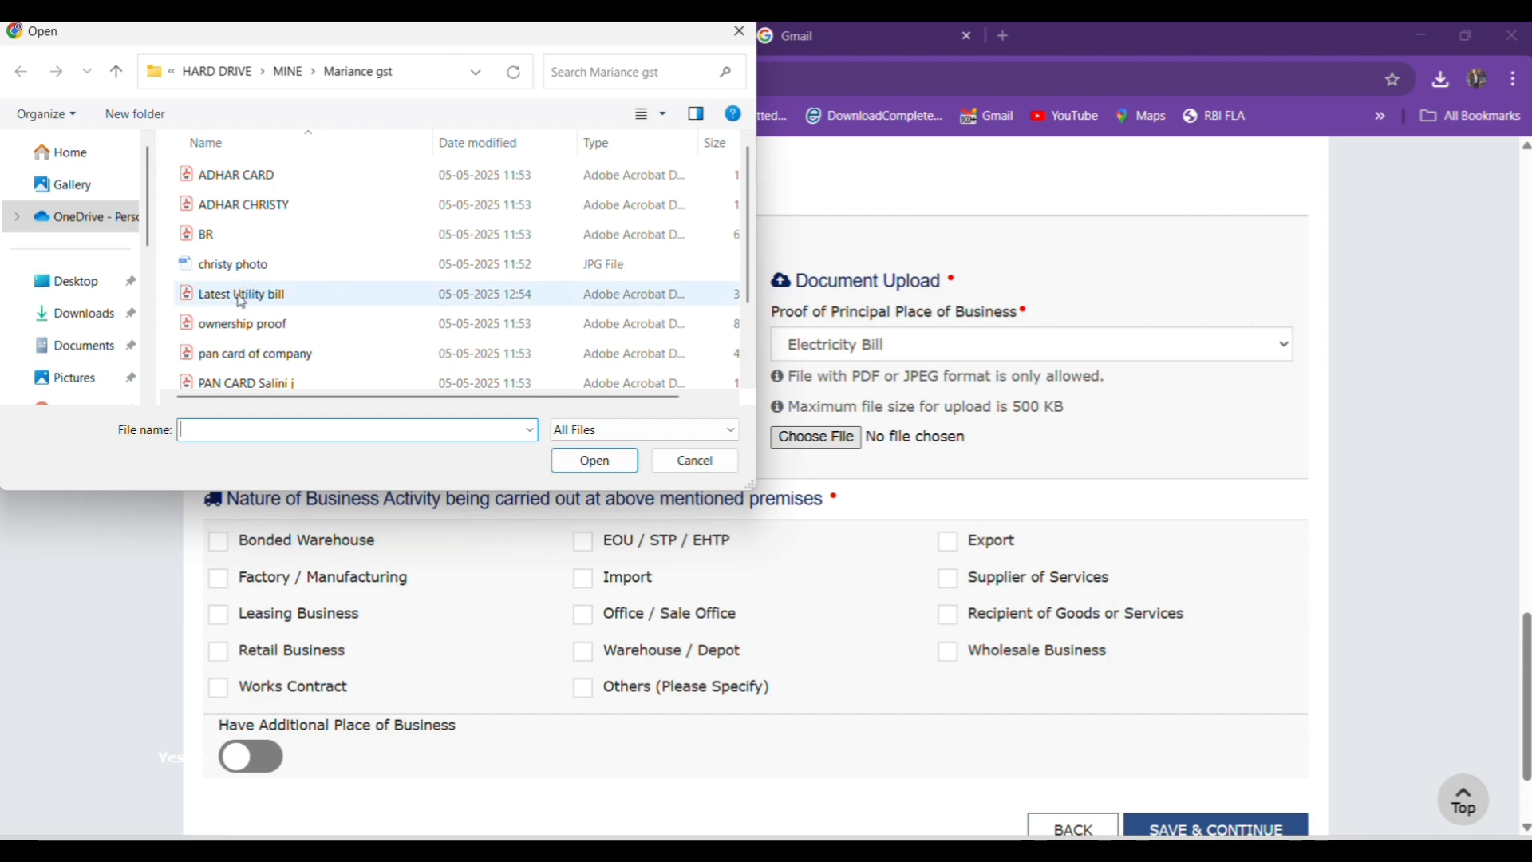
pyautogui.click(254, 293)
pyautogui.click(595, 461)
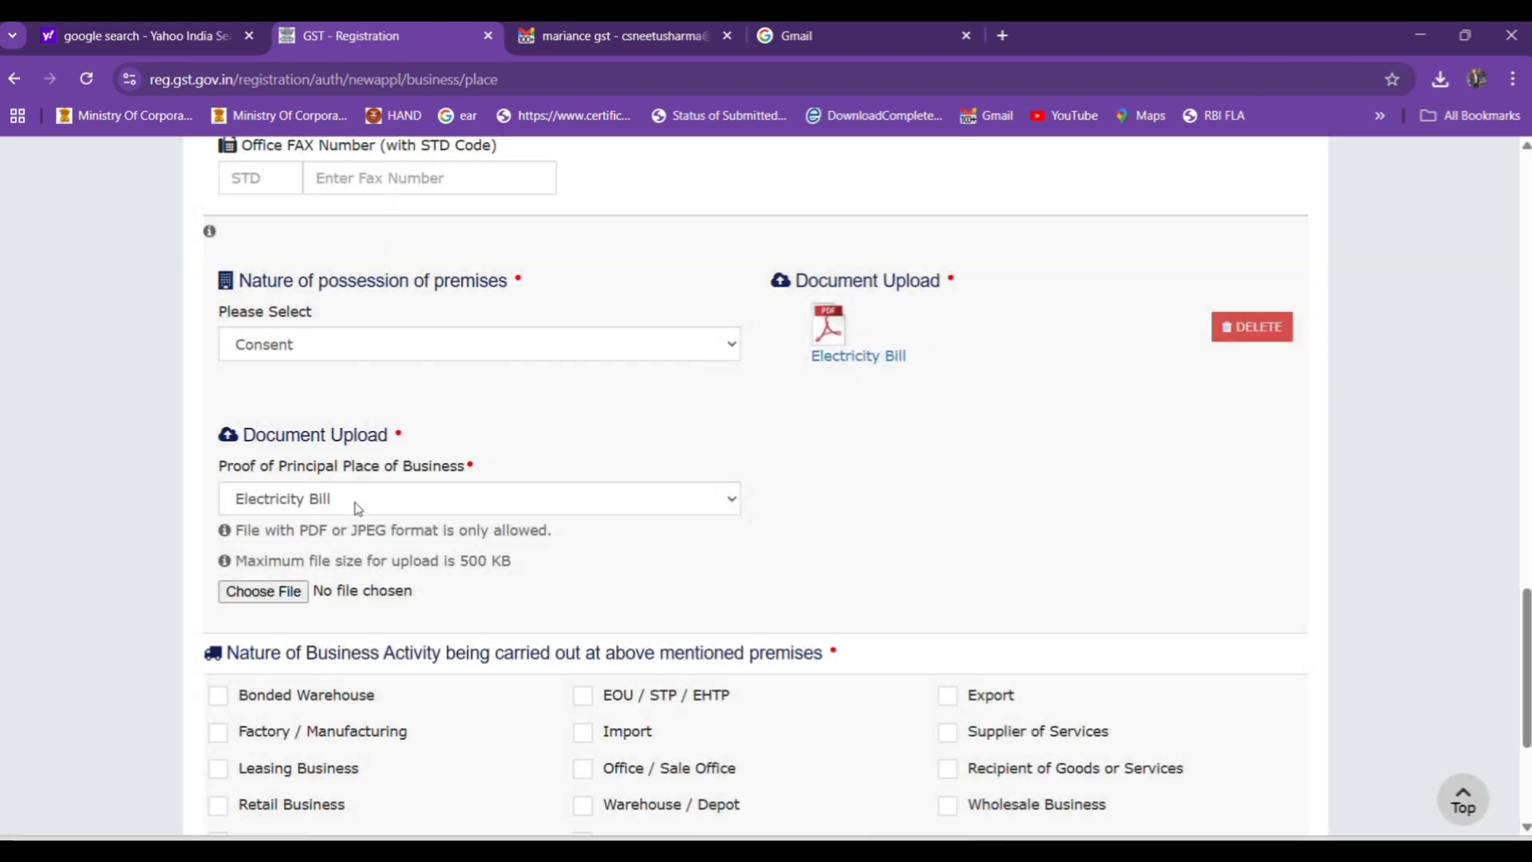
# Upload the file ownership proof as the Legal ownership document for the principal place of business.
pyautogui.click(316, 499)
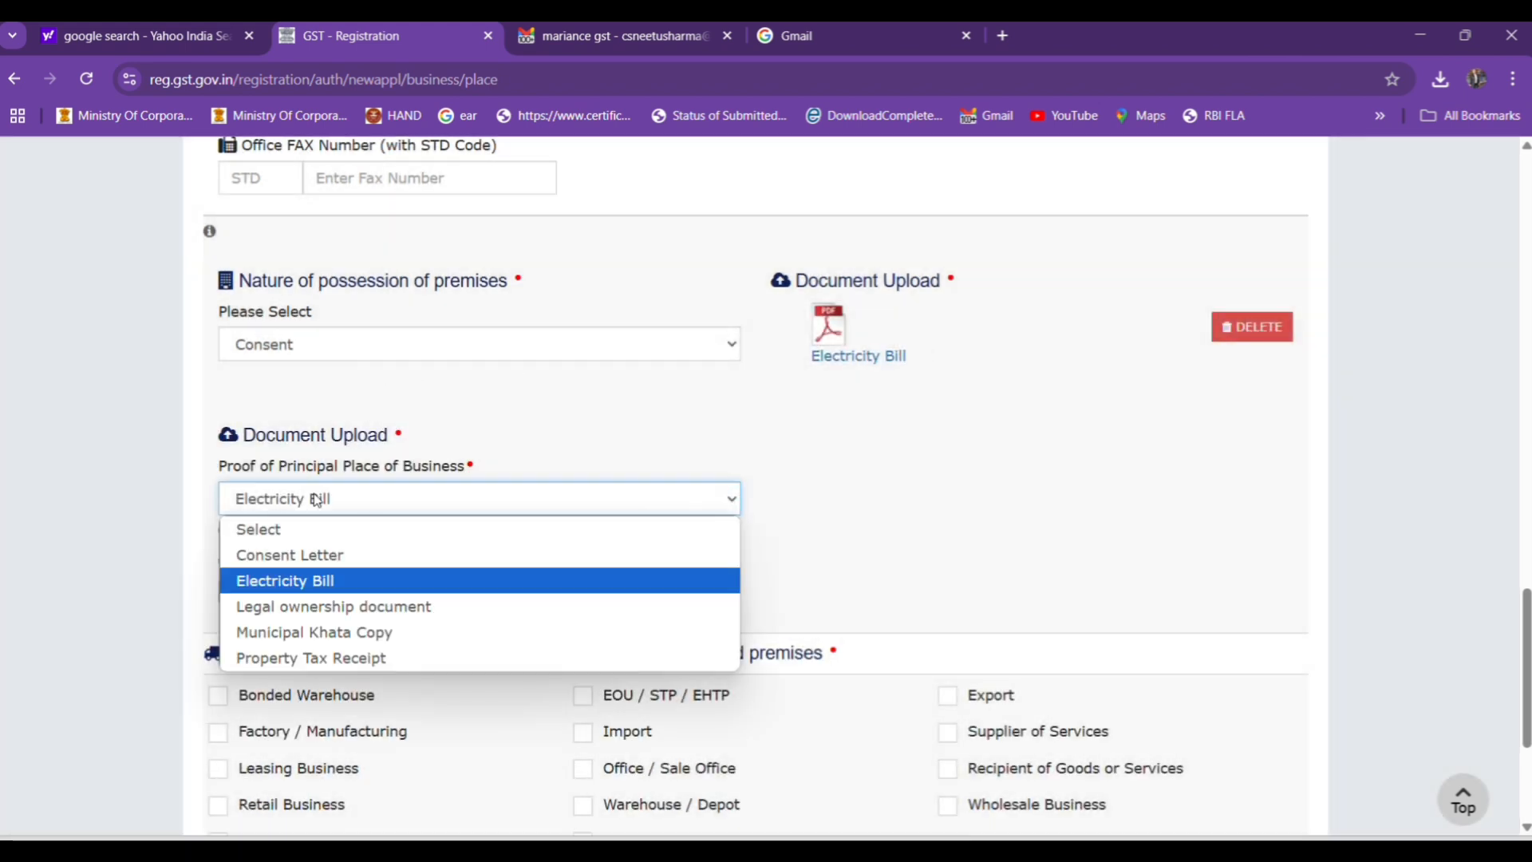
pyautogui.click(318, 608)
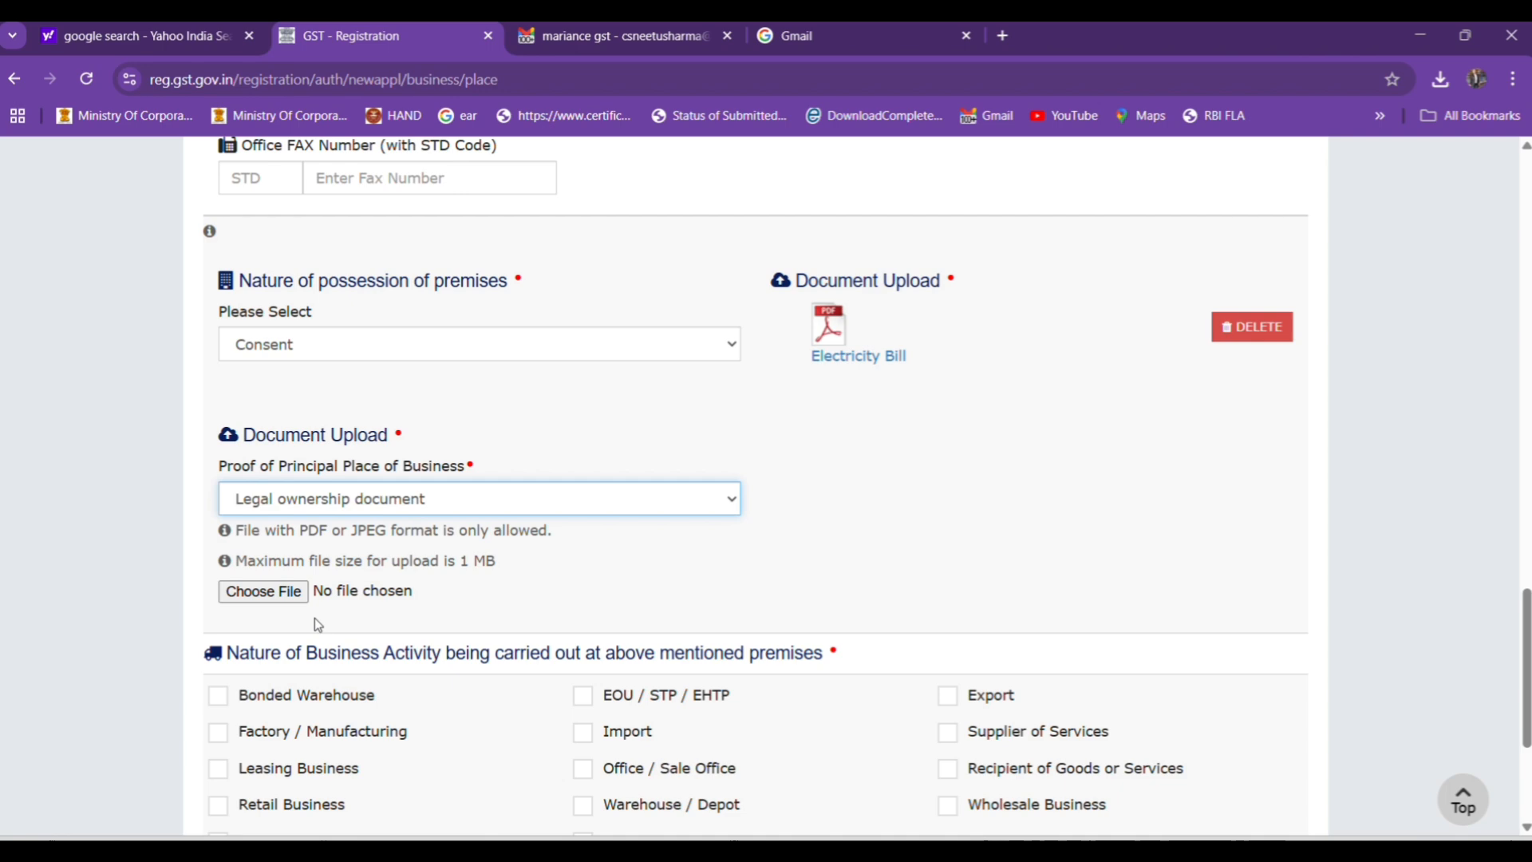
pyautogui.click(282, 593)
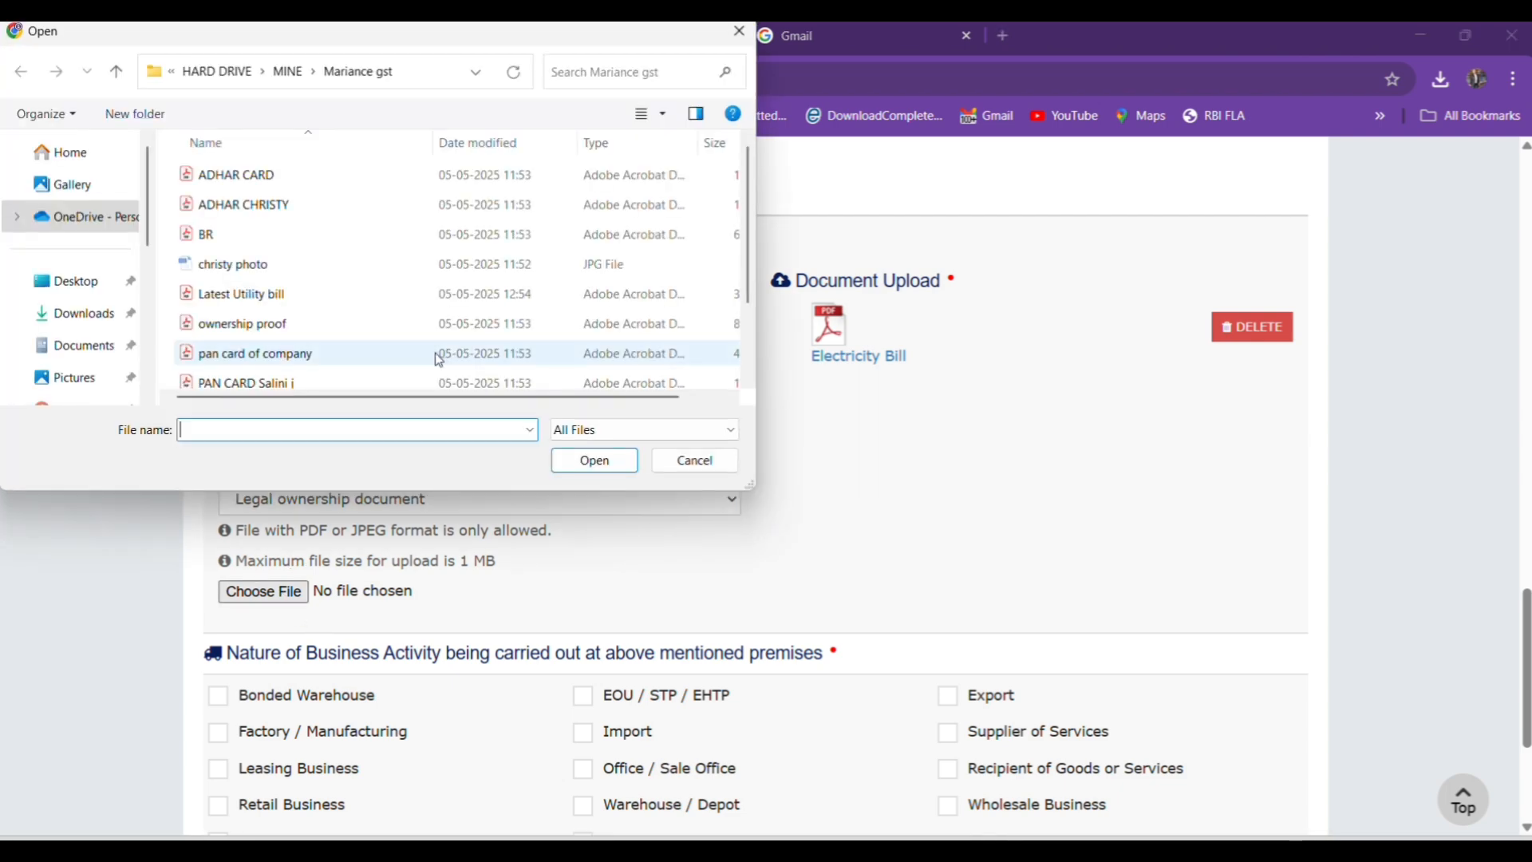
pyautogui.click(289, 325)
pyautogui.click(595, 466)
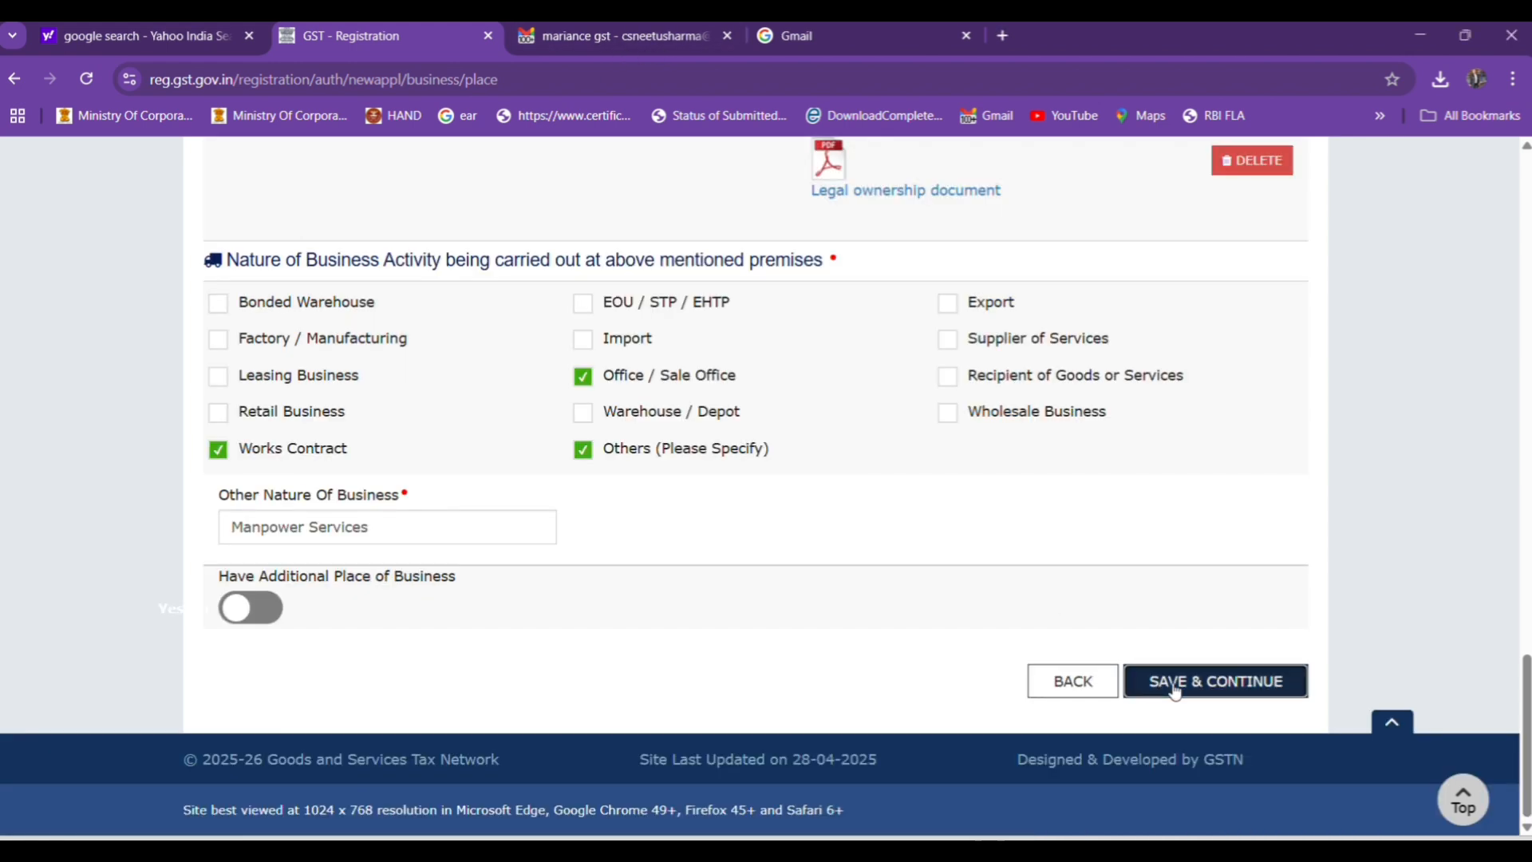
# Save the principal place details, accepting the locality mismatch warning, and continue past Additional Places of Business without adding one.
pyautogui.click(1174, 683)
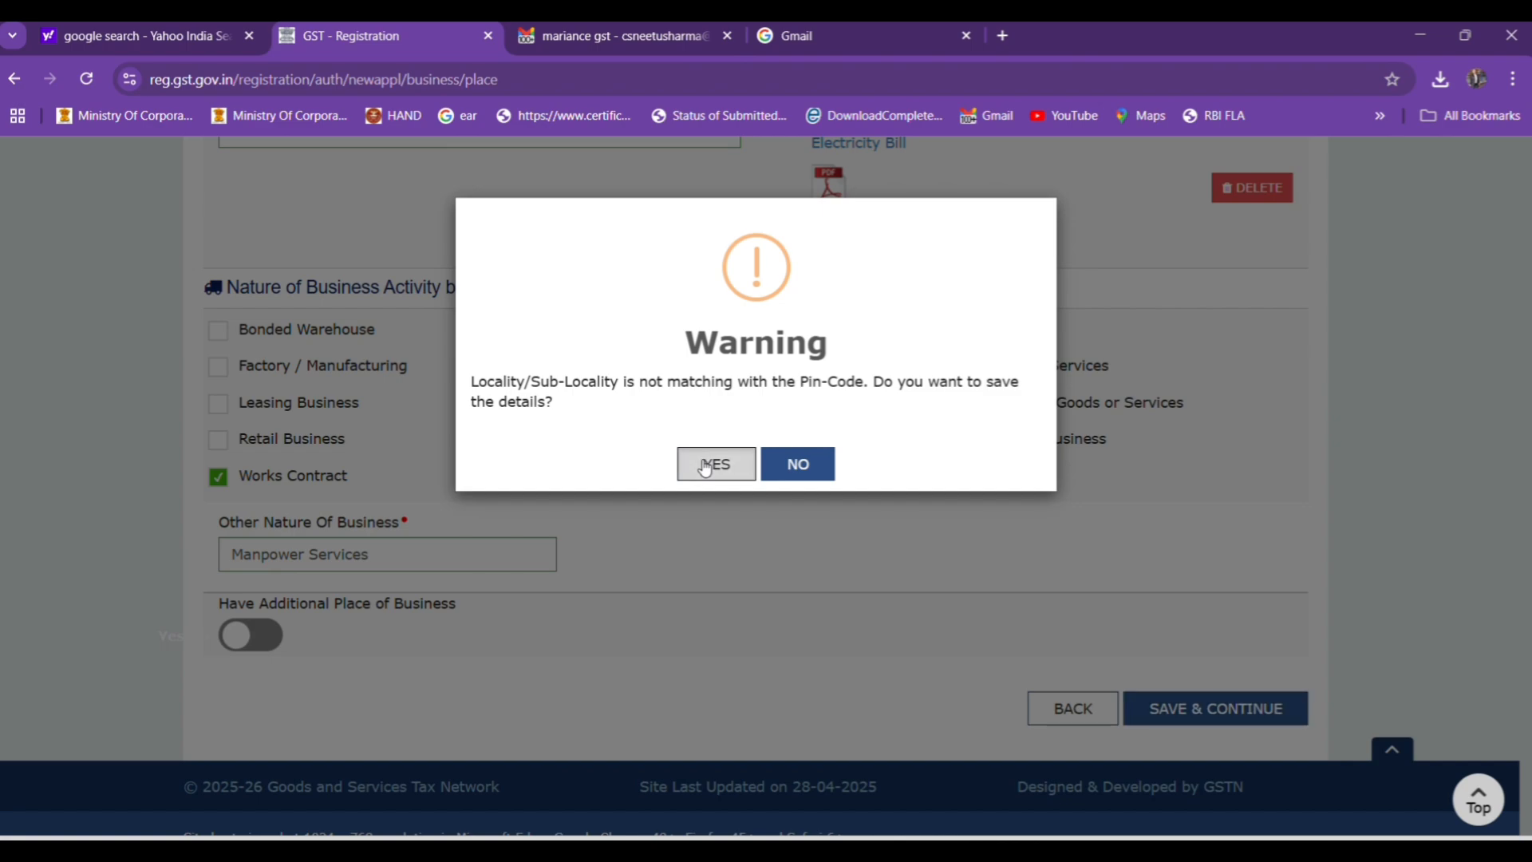
pyautogui.click(704, 467)
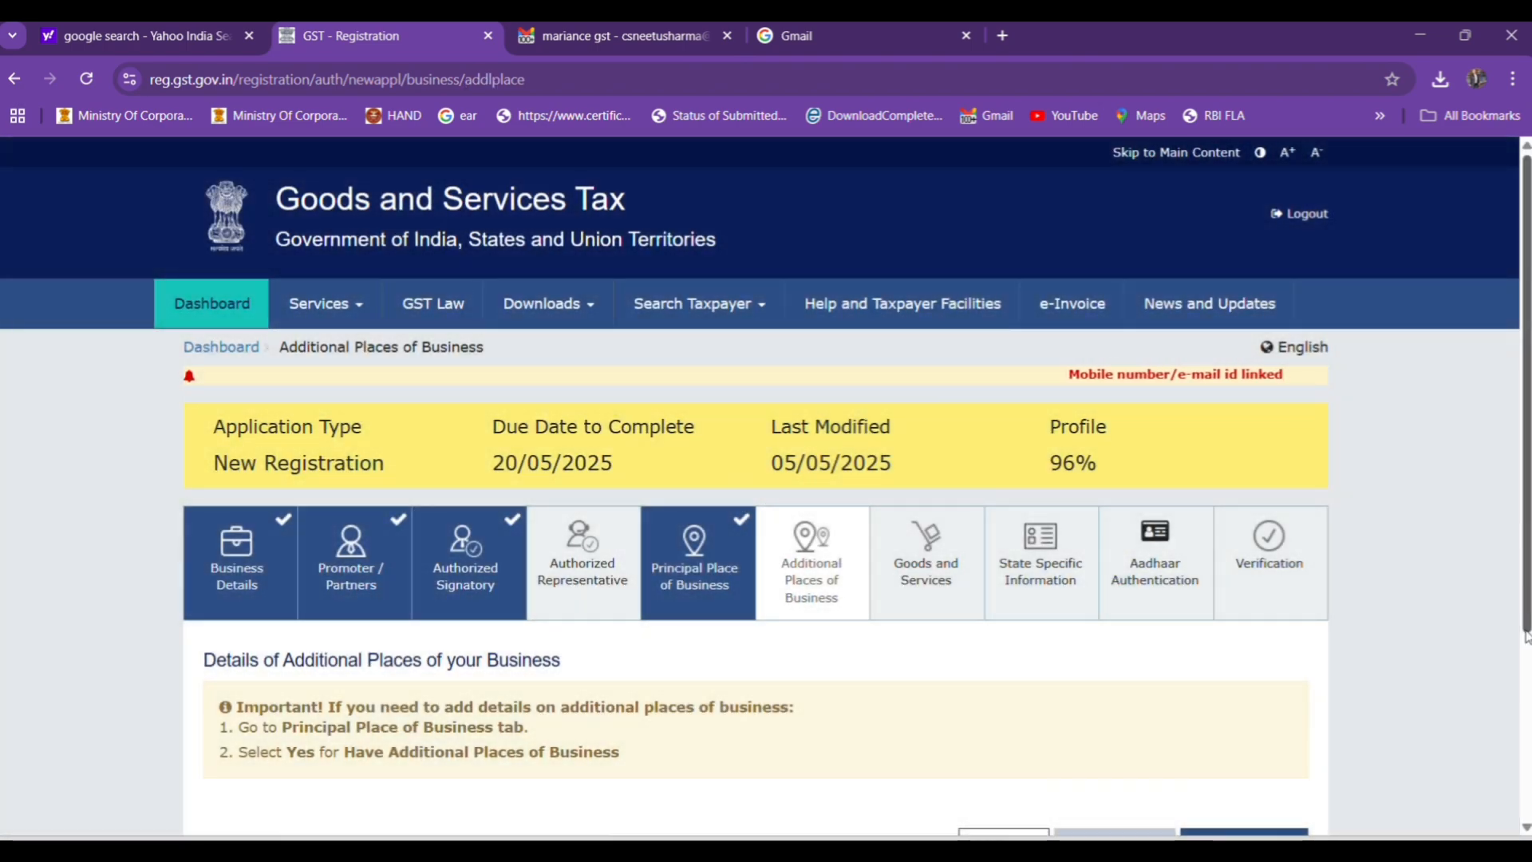
pyautogui.scroll(-3, 1526, 638)
pyautogui.click(1215, 575)
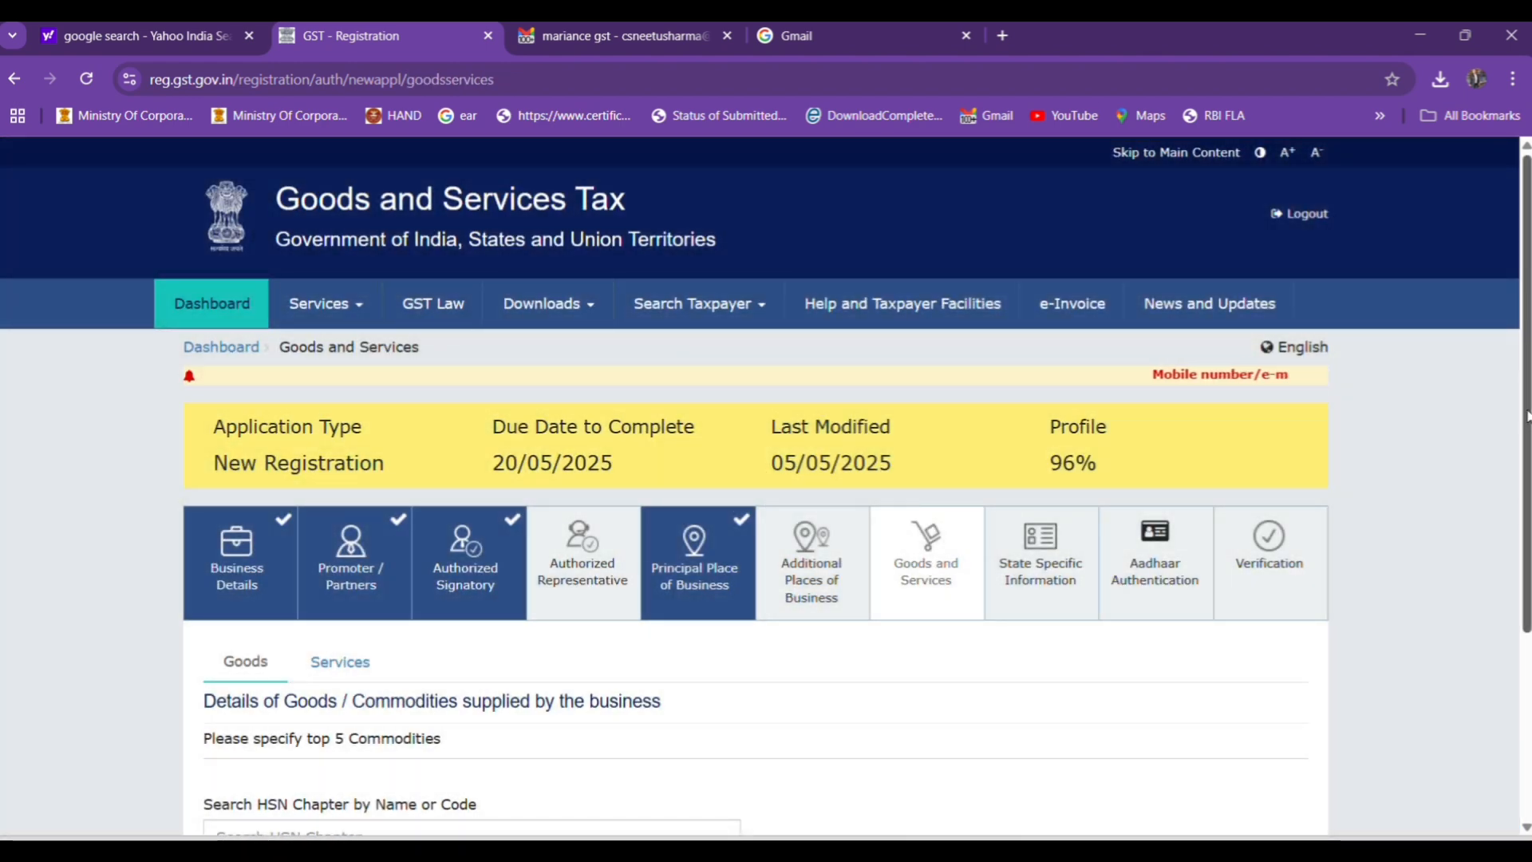
# Open the services details under Goods and Services, search the classification codes for manpower, and clear the search.
pyautogui.moveTo(1528, 417); pyautogui.dragTo(1528, 431)
pyautogui.scroll(-3, 319, 471)
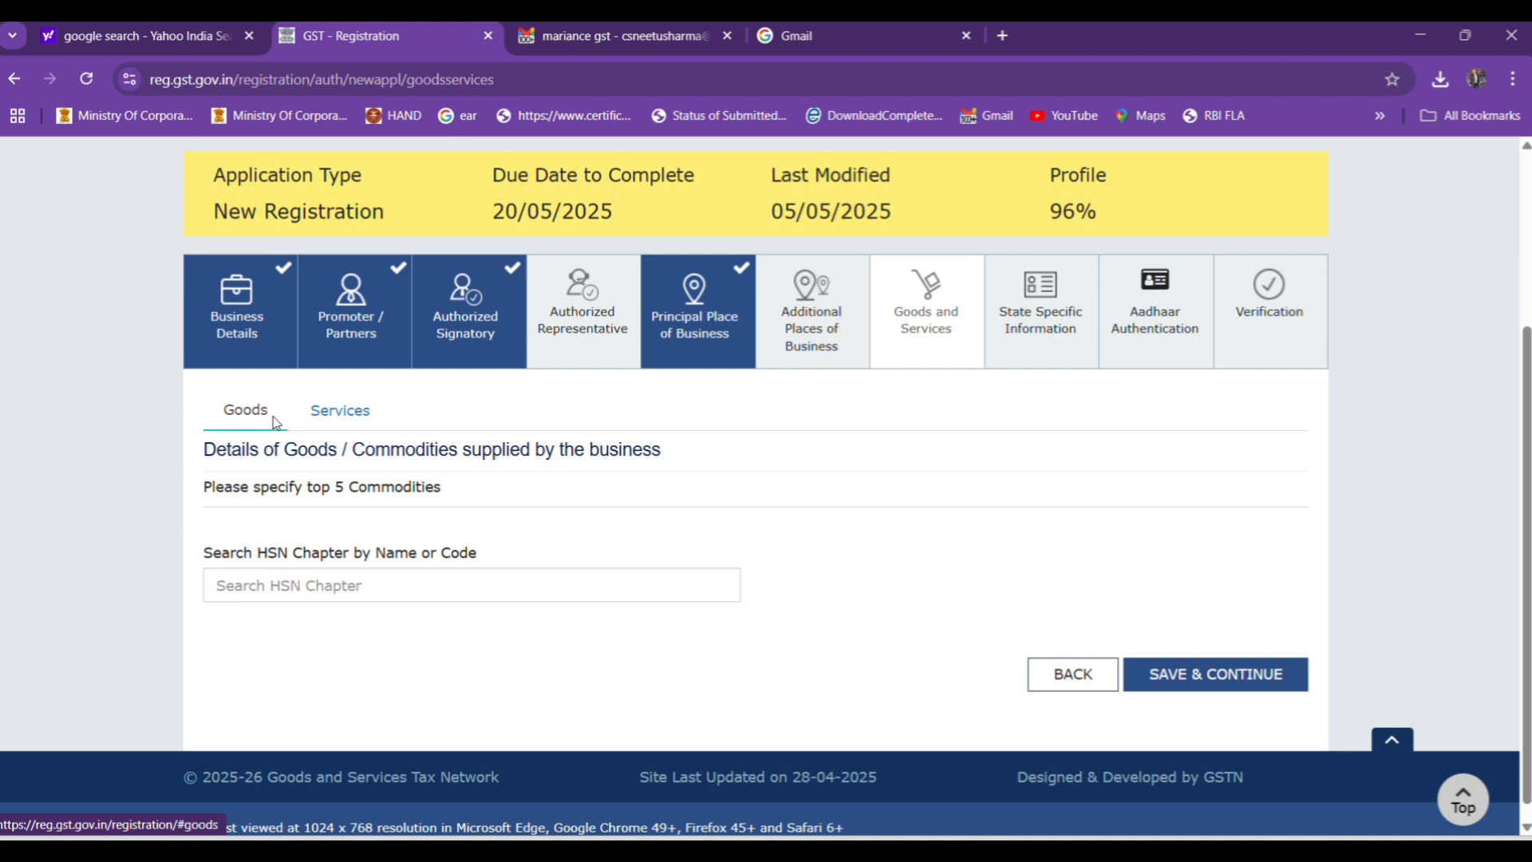
pyautogui.click(325, 415)
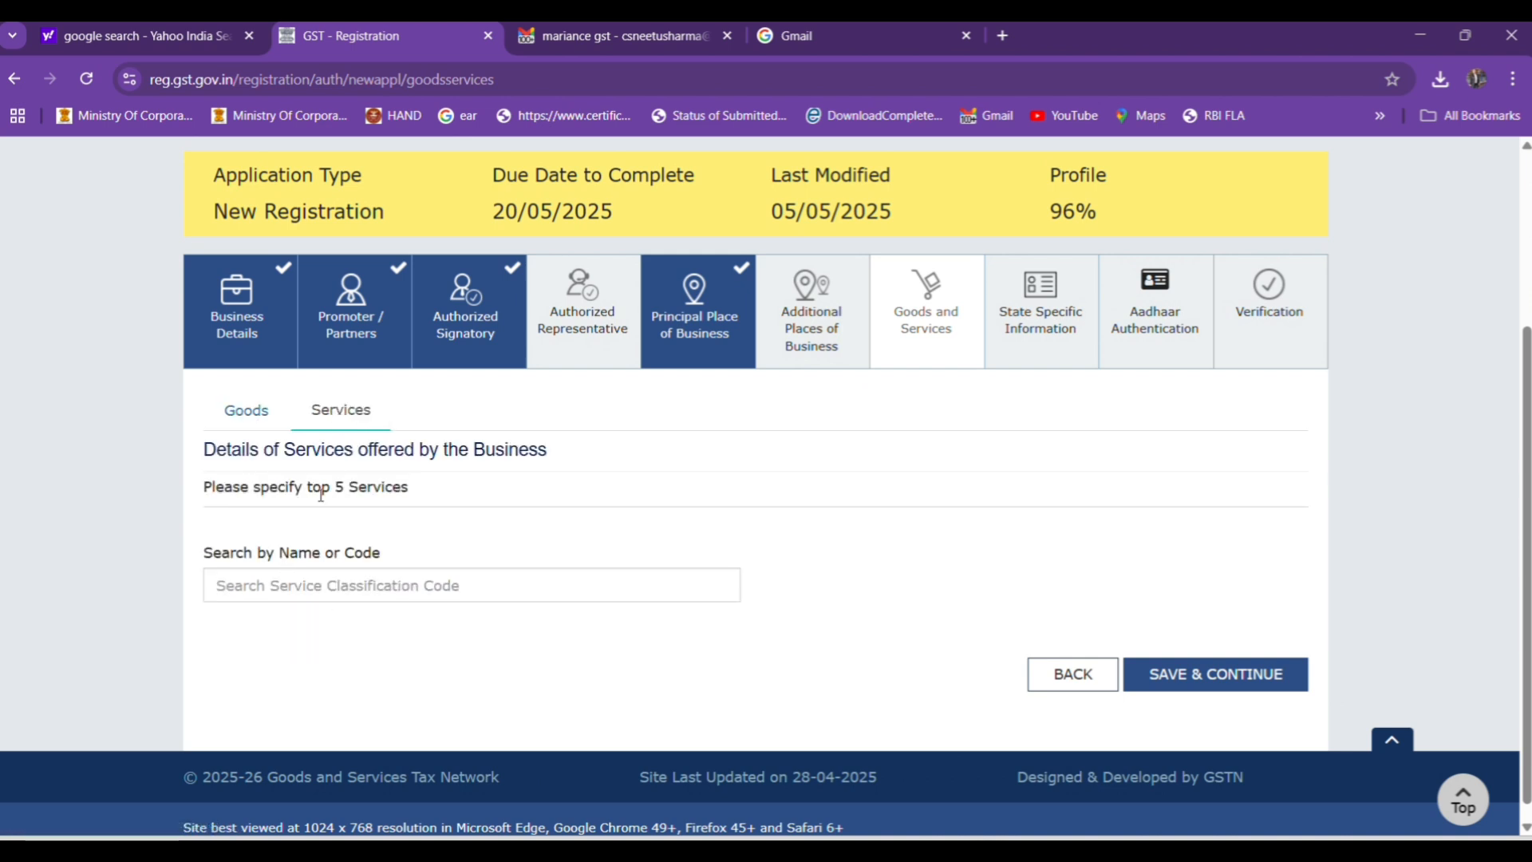
pyautogui.click(290, 591)
pyautogui.write('m')
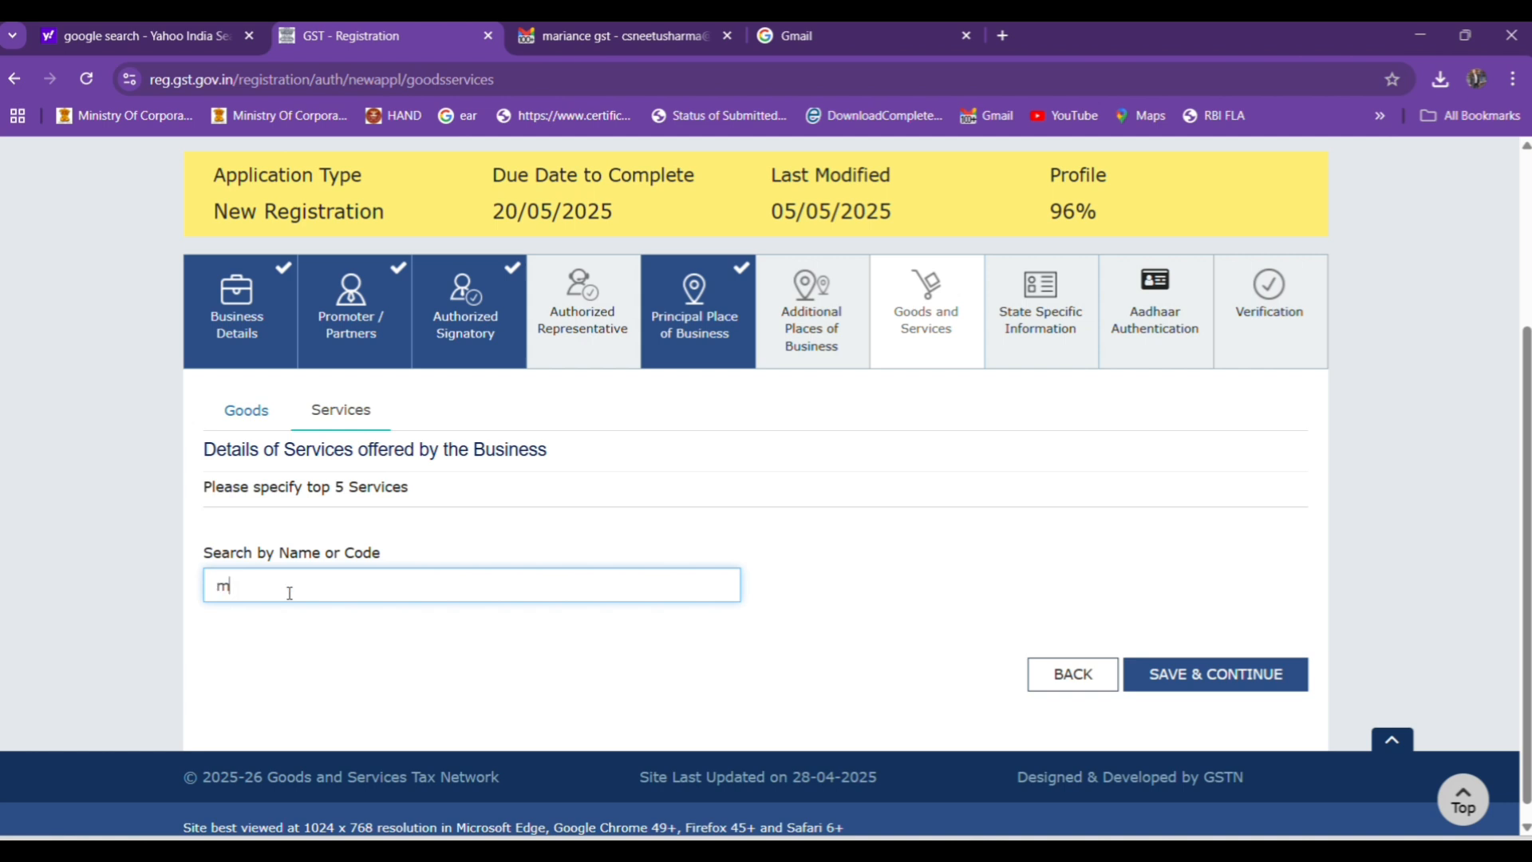
pyautogui.write('anpower')
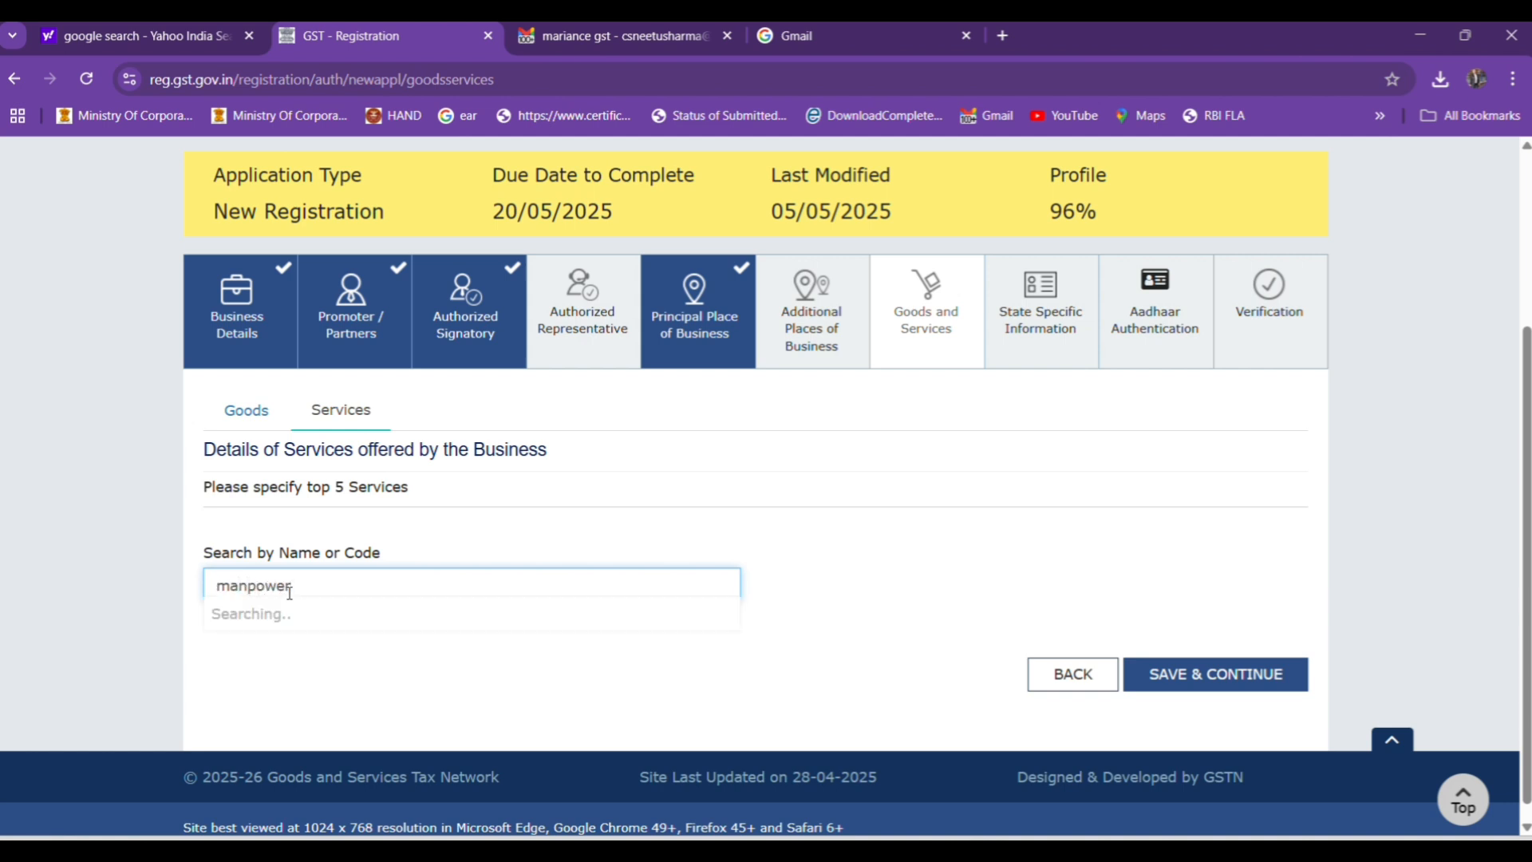
pyautogui.press('BackSpace')
pyautogui.press('BackSpace')
pyautogui.press('BackSpace')
pyautogui.press('BackSpace')
pyautogui.press('BackSpace')
pyautogui.press('BackSpace')
pyautogui.press('BackSpace')
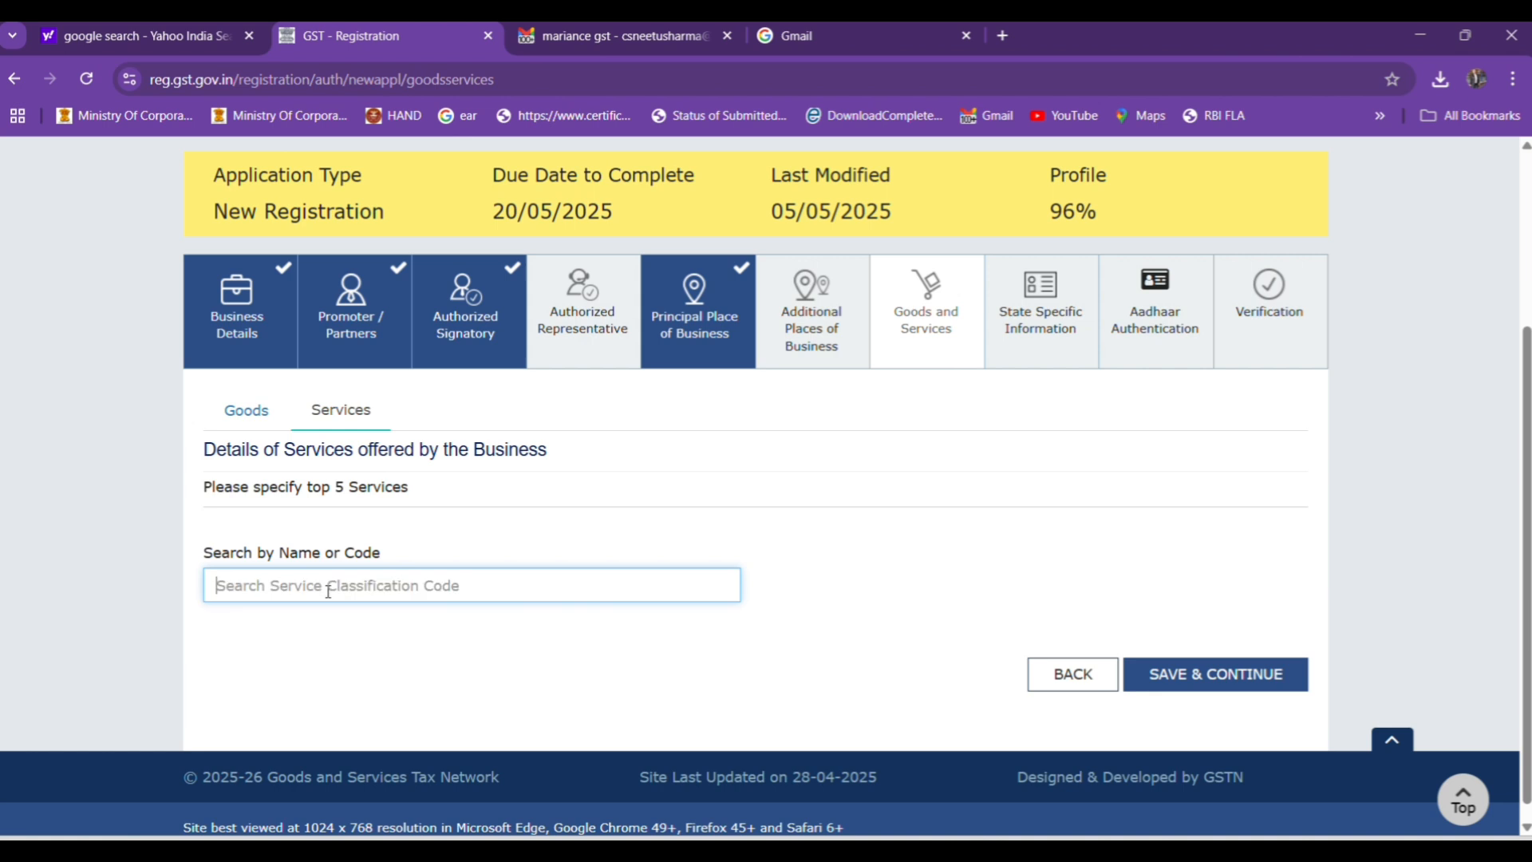
# Search the service classification codes for recruitment.
pyautogui.write('recruitmen')
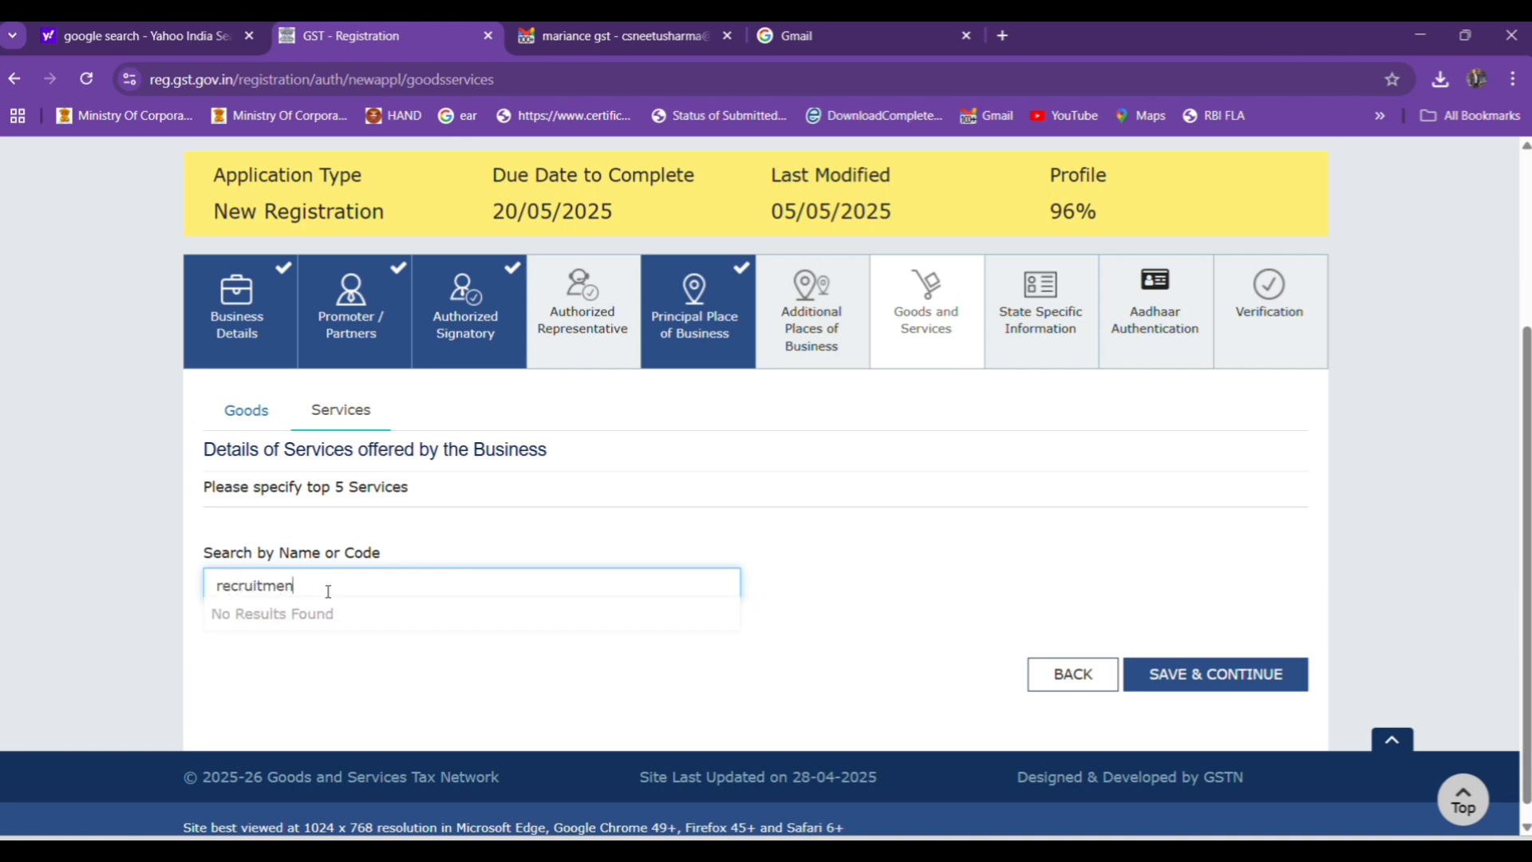
pyautogui.press('BackSpace')
pyautogui.press('BackSpace')
pyautogui.press('BackSpace')
pyautogui.press('BackSpace')
pyautogui.press('BackSpace')
pyautogui.press('BackSpace')
pyautogui.press('BackSpace')
pyautogui.press('BackSpace')
pyautogui.press('BackSpace')
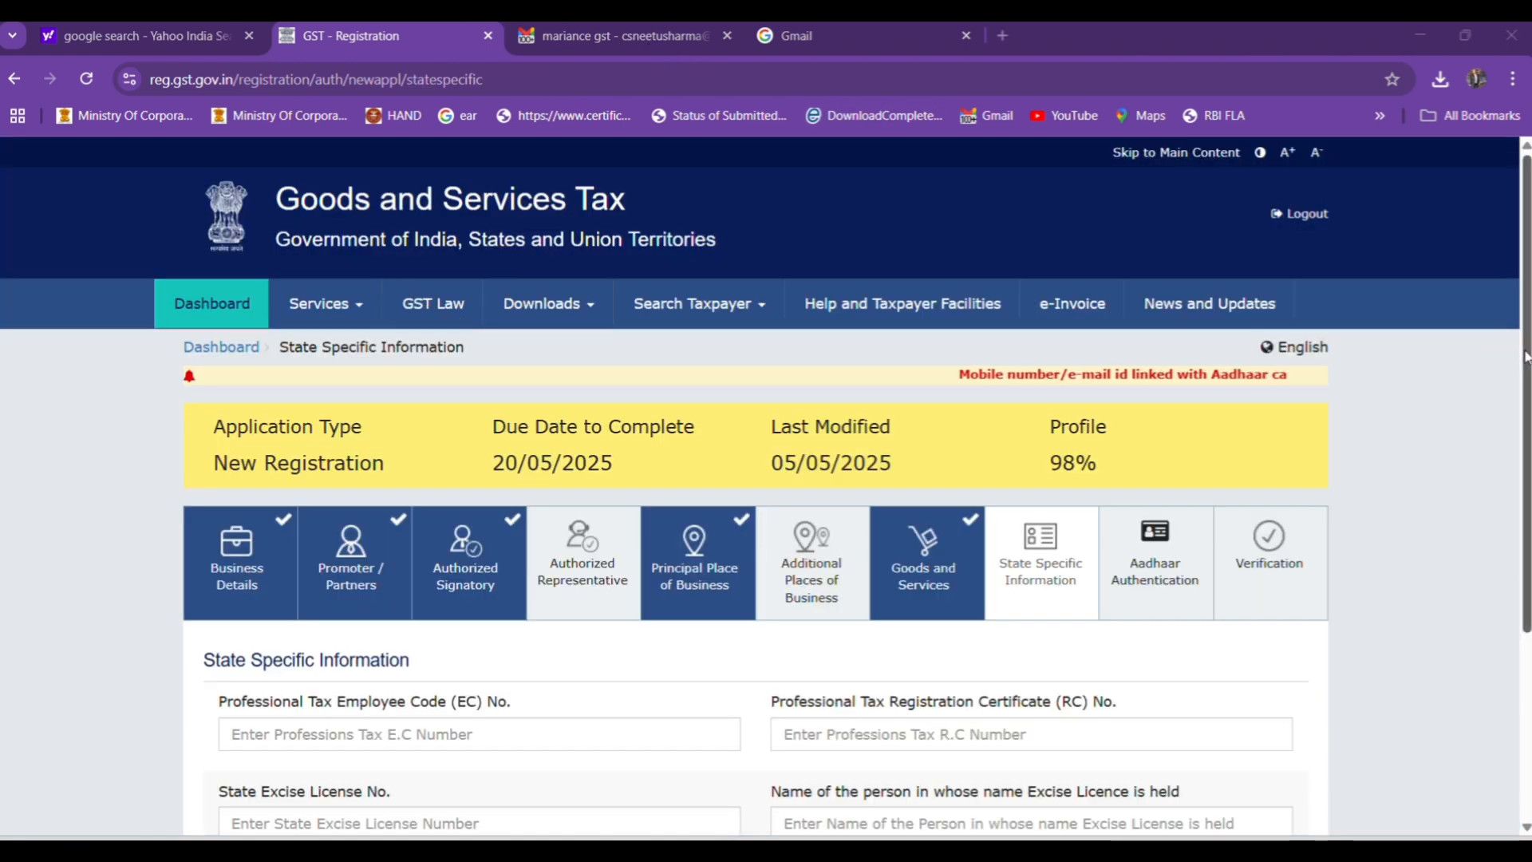
# Continue past the State Specific Information section without entering any tax or excise details.
pyautogui.scroll(-1, 1526, 471)
pyautogui.scroll(-2, 1526, 470)
pyautogui.click(1170, 642)
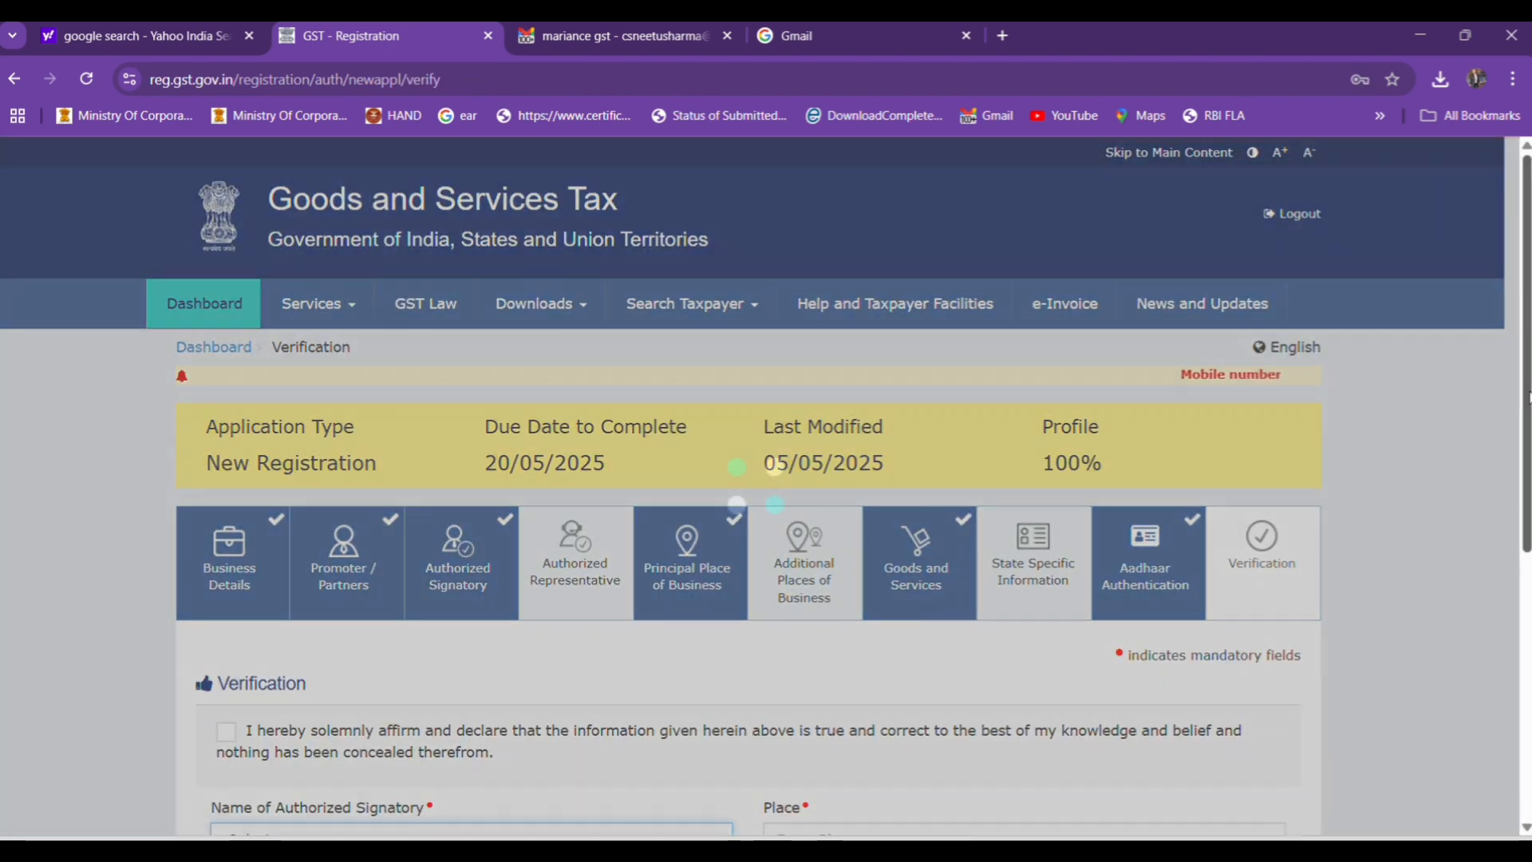
# Accept the verification declaration that the information given is true and correct.
pyautogui.scroll(-4, 1526, 397)
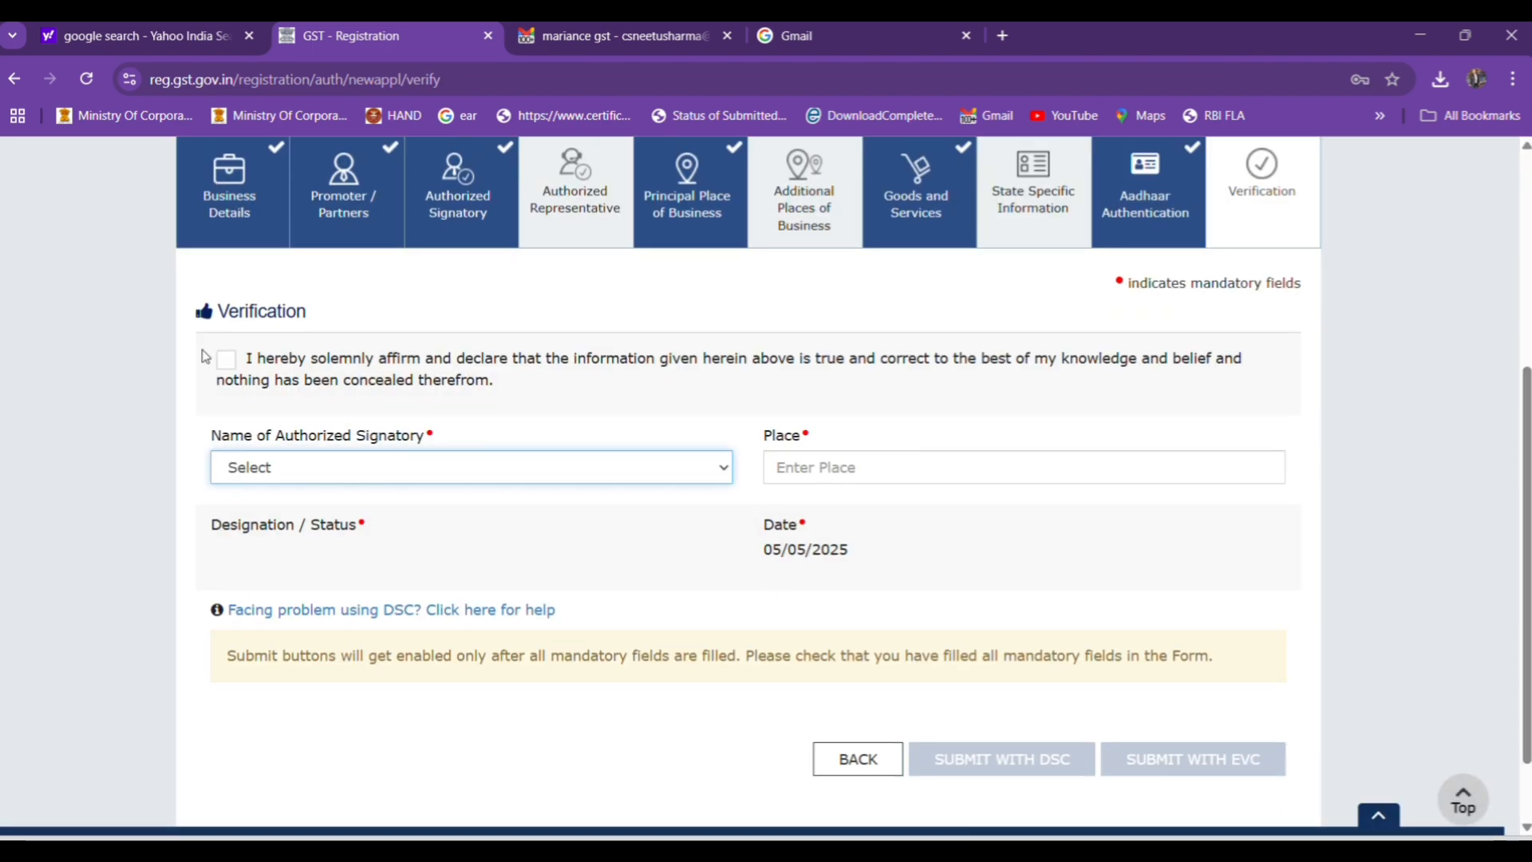
pyautogui.click(224, 363)
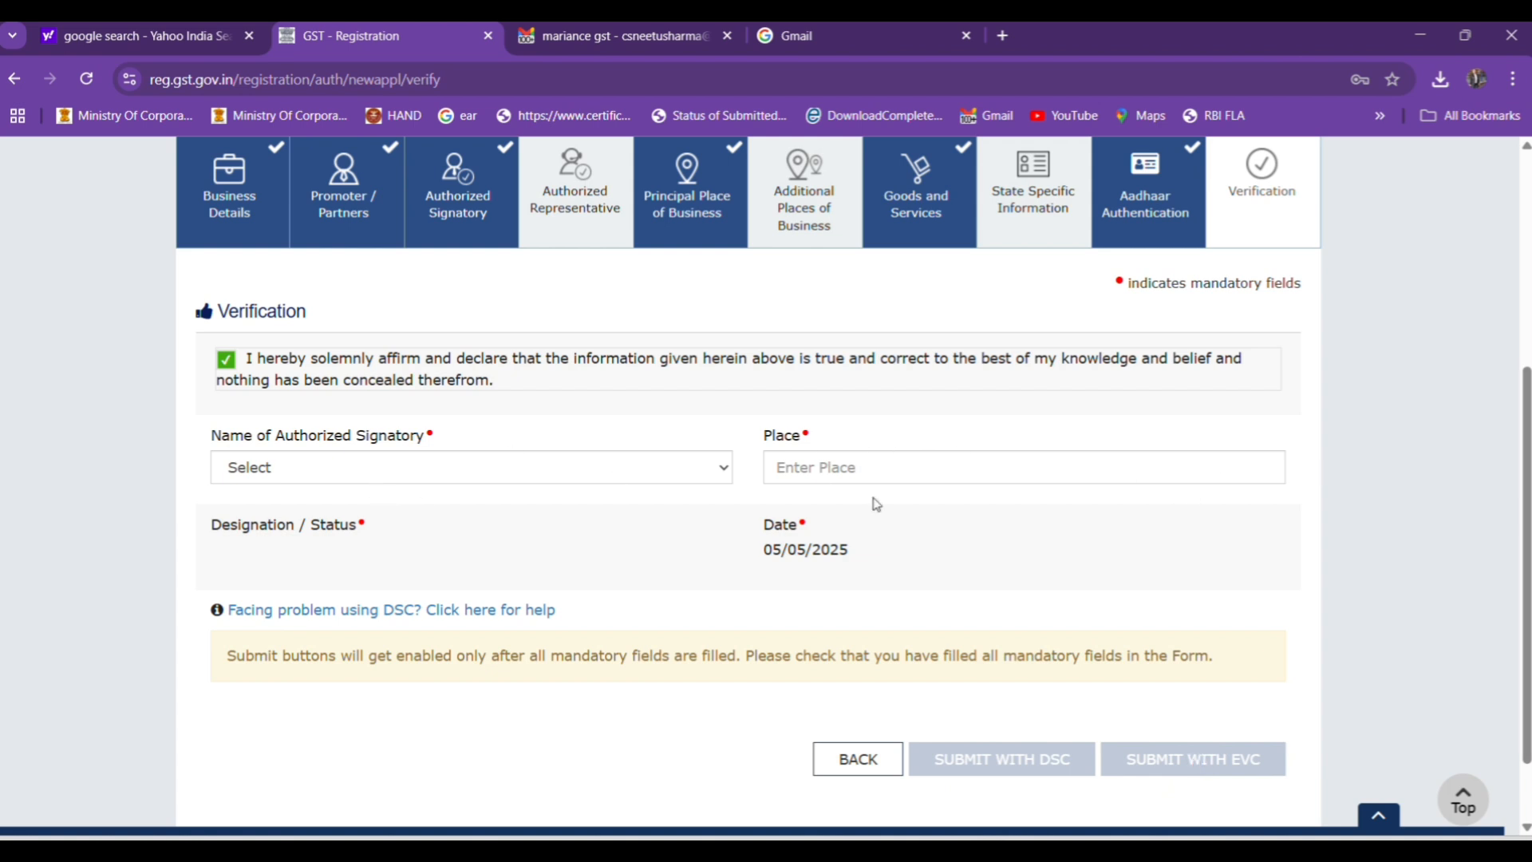
pyautogui.rightClick(1529, 560)
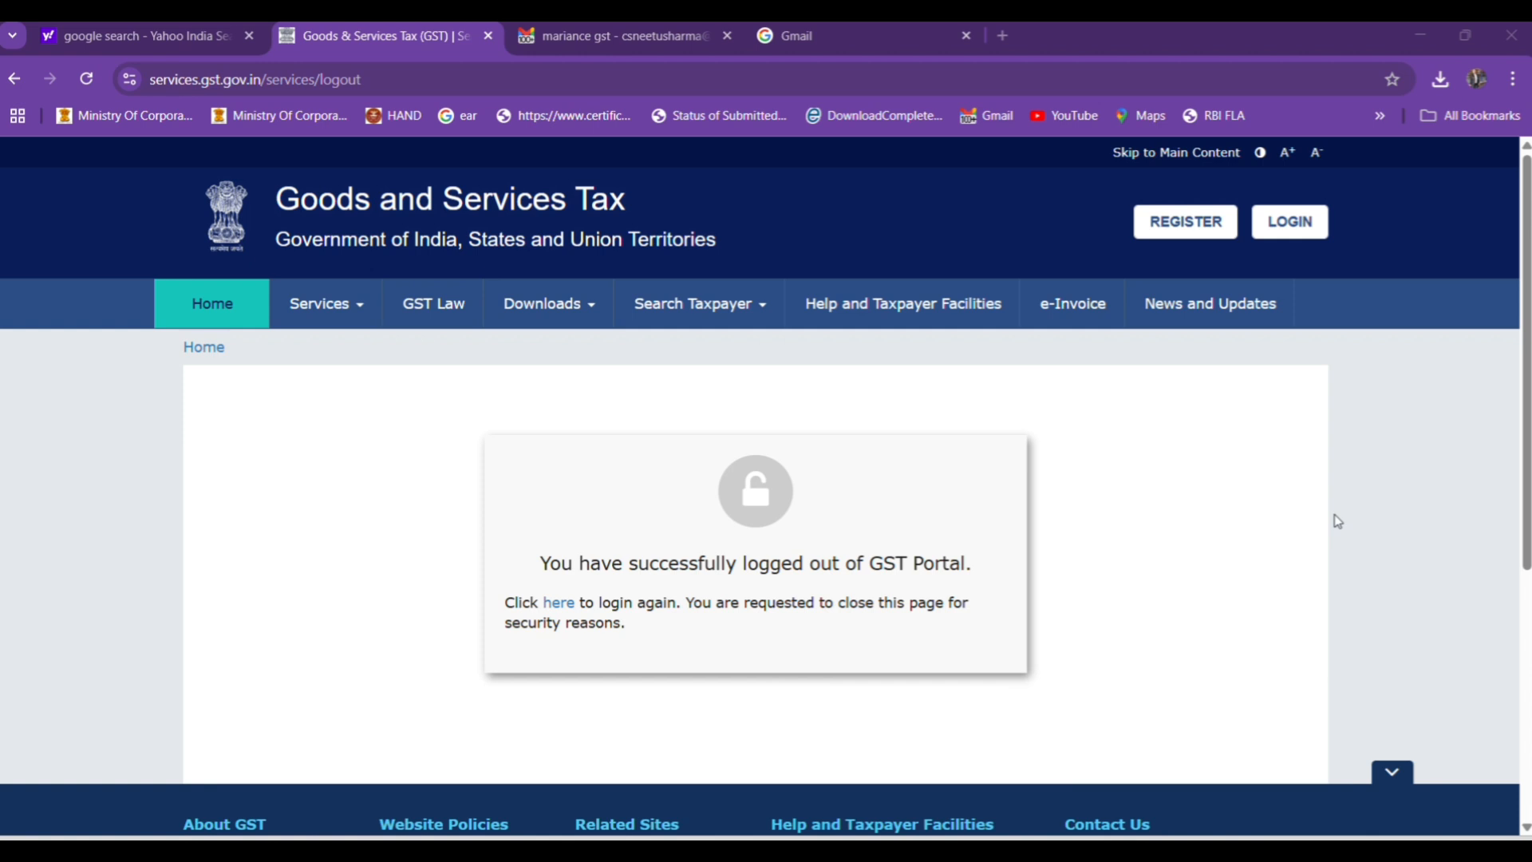
# Browse the service categories of the GST portal, including Payments and Refunds.
pyautogui.click(314, 302)
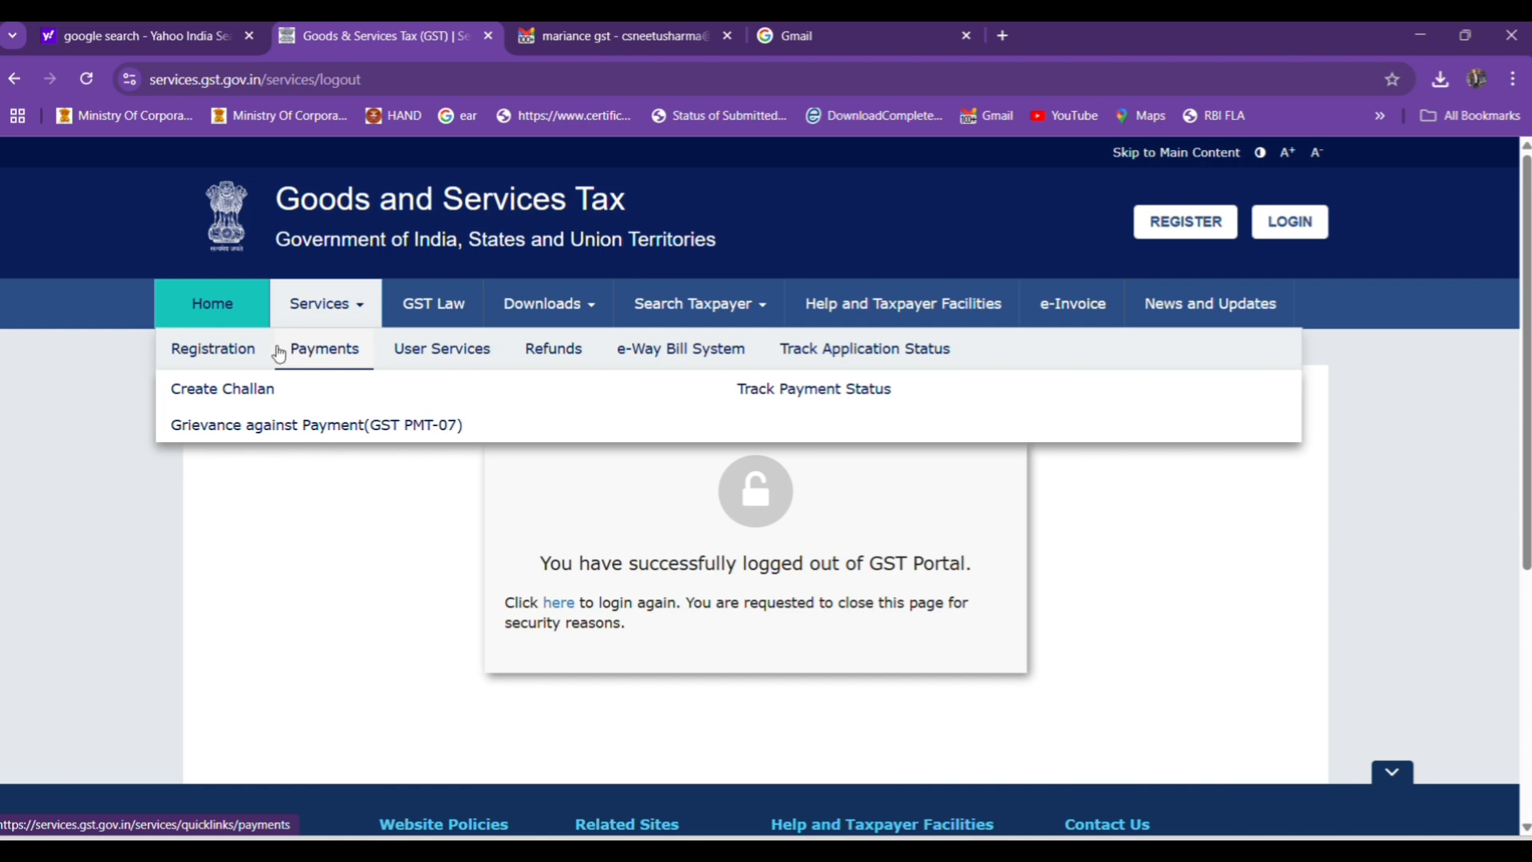
pyautogui.moveTo(388, 348)
pyautogui.moveTo(574, 365)
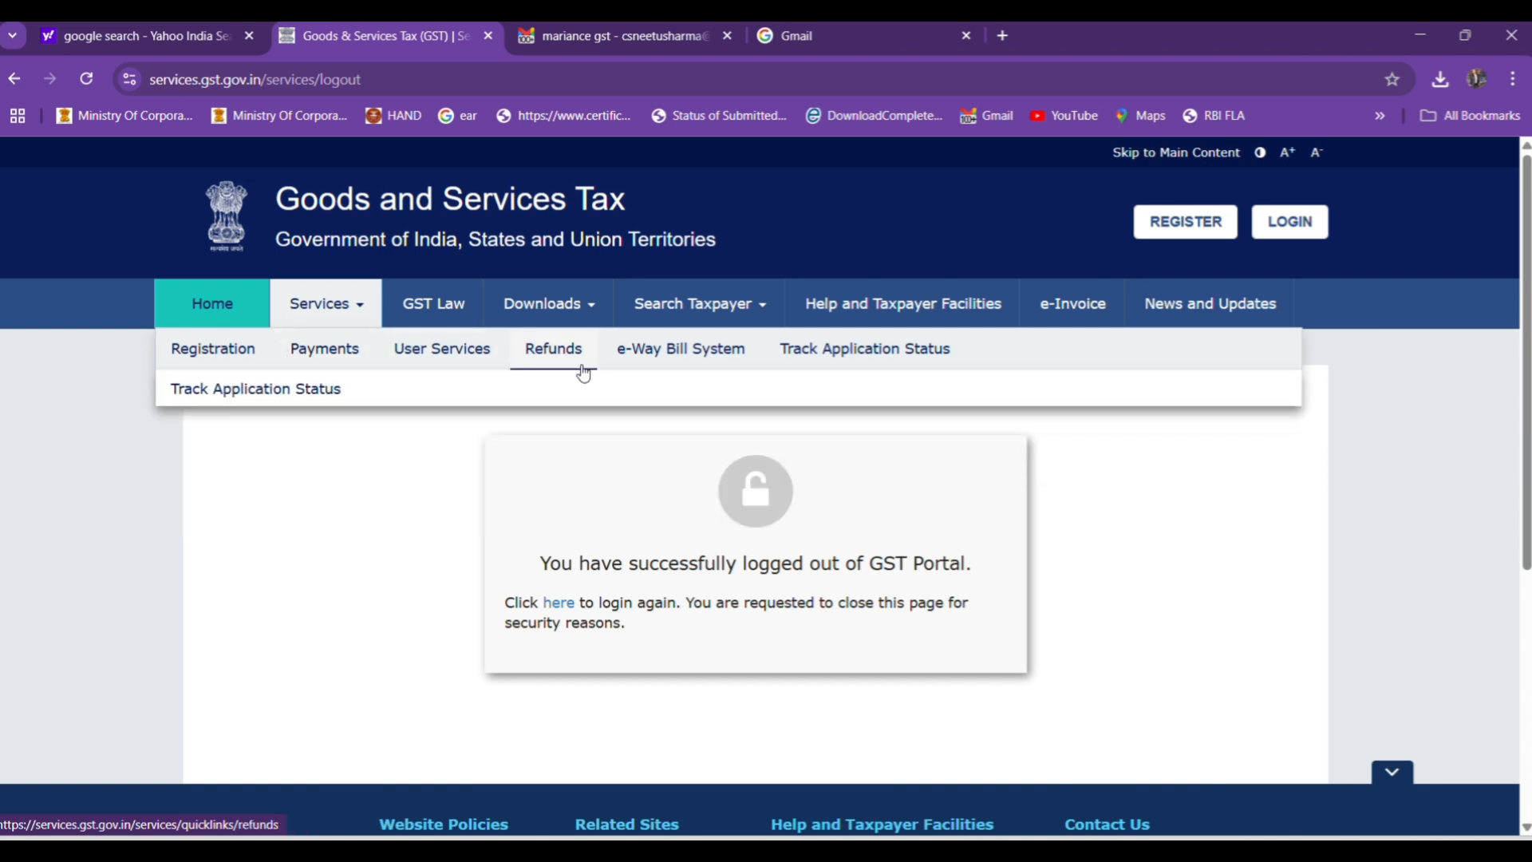